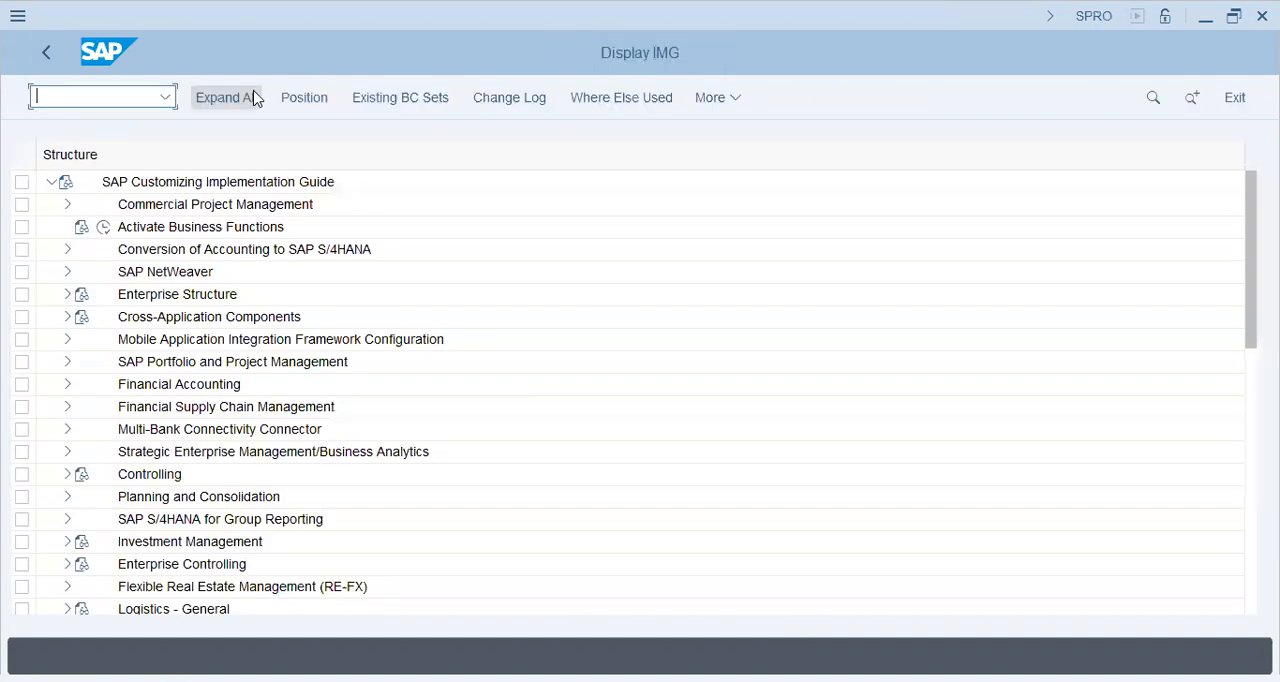
Expand Financial Accounting, Financial Accounting Global Settings, Tax on Sales/Purchases and Basic Settings in the implementation guide
left_click(66, 383)
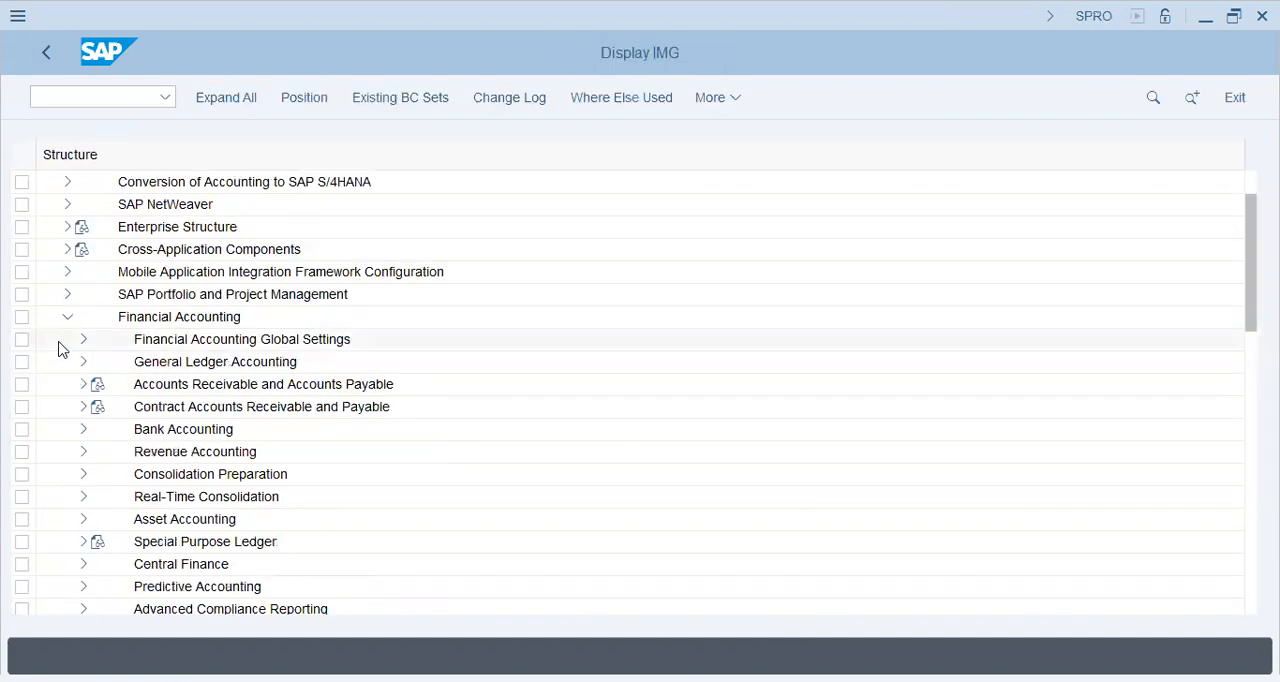
left_click(84, 340)
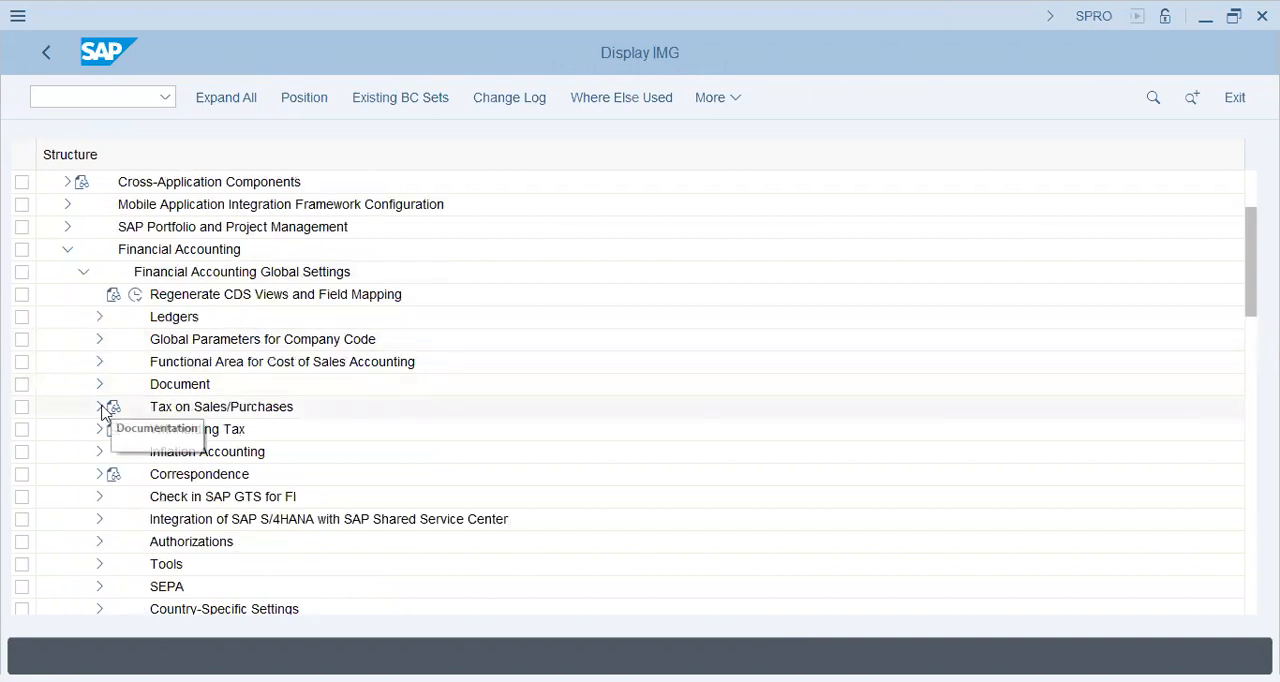
left_click(100, 408)
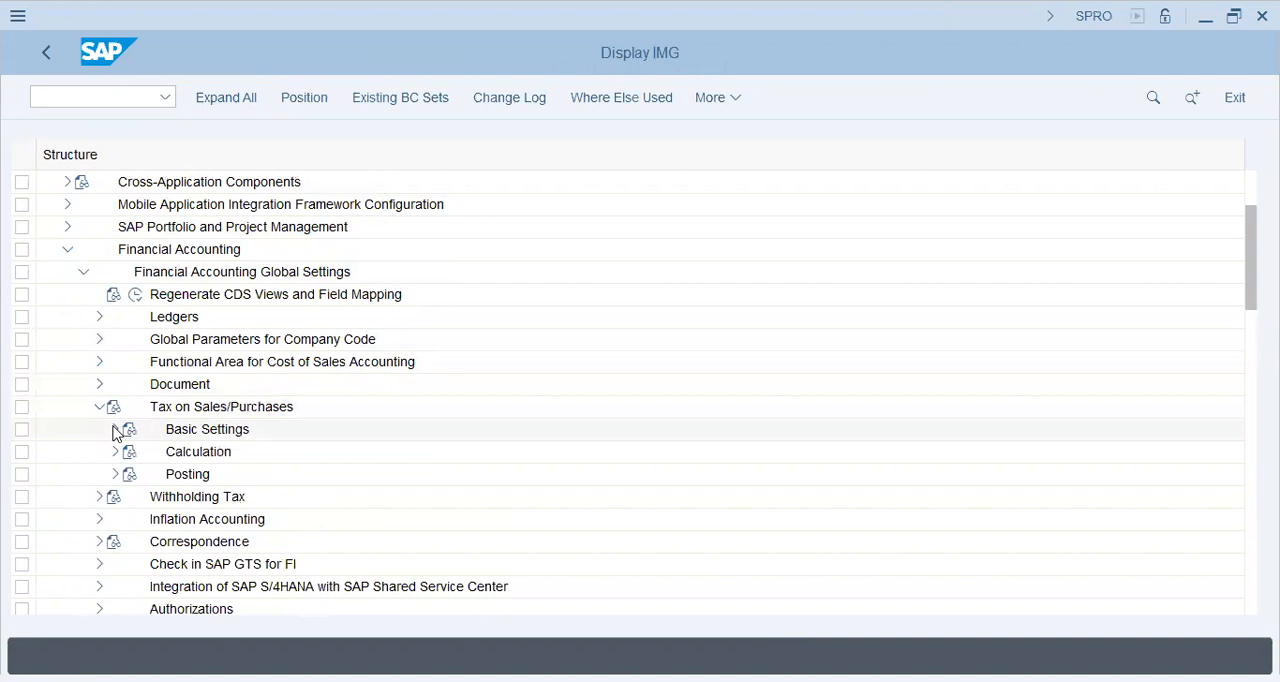
left_click(170, 254)
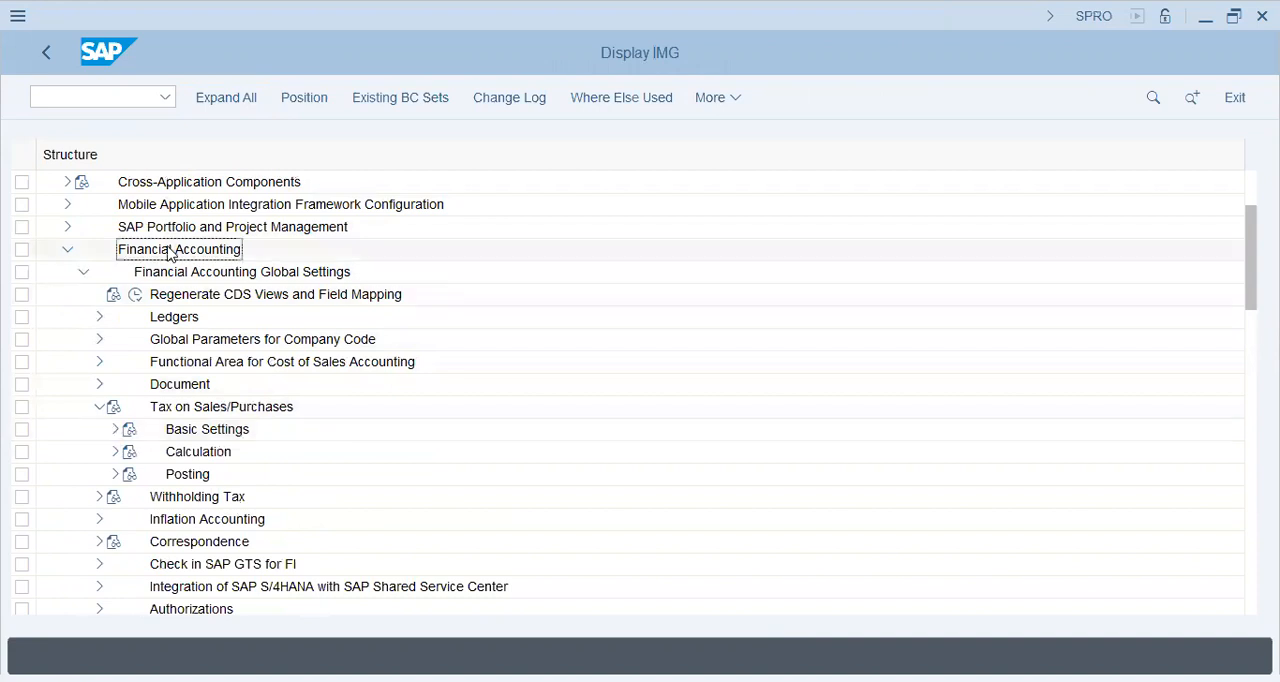
left_click(176, 274)
left_click(188, 410)
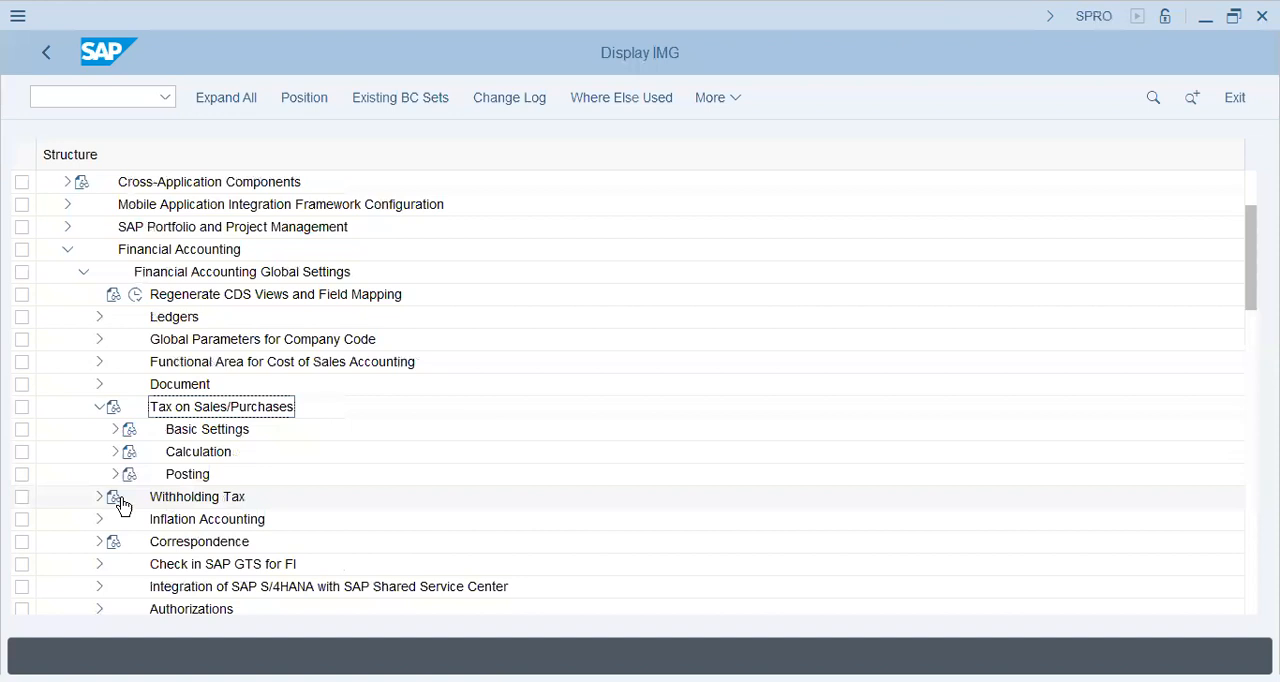
left_click(115, 431)
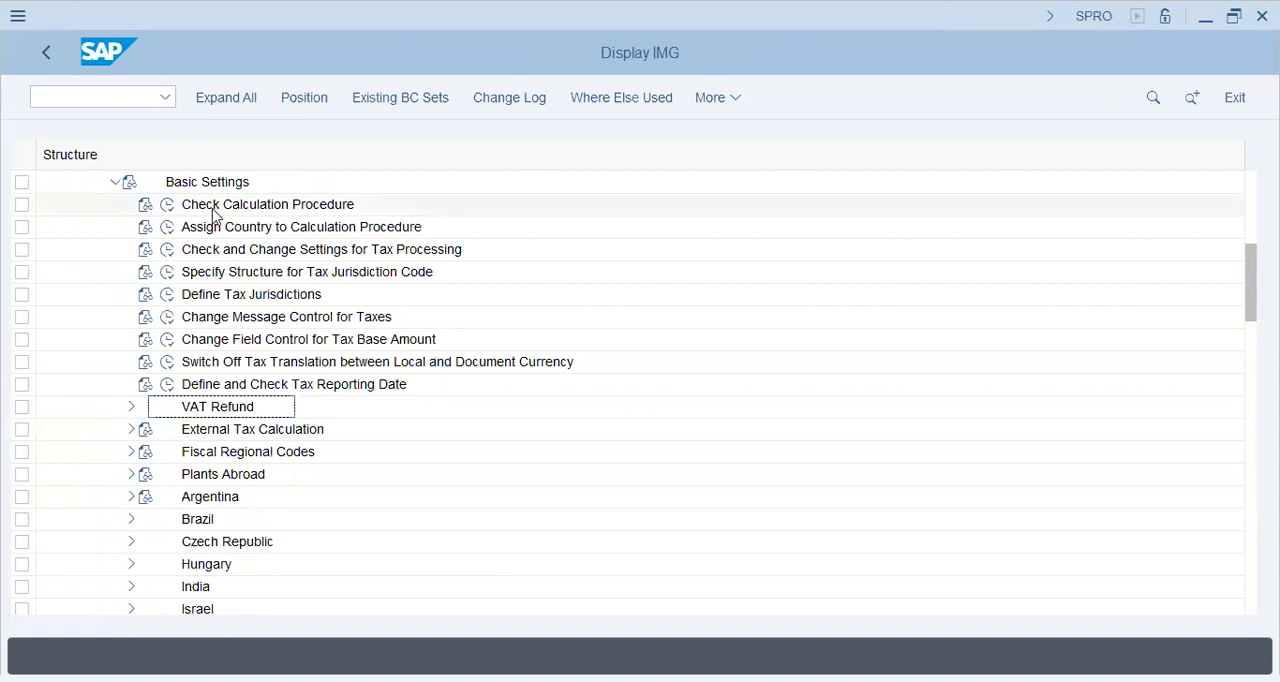
Review the configuration activities under Basic Settings of Tax on Sales/Purchases
left_click(132, 410)
left_click(323, 436)
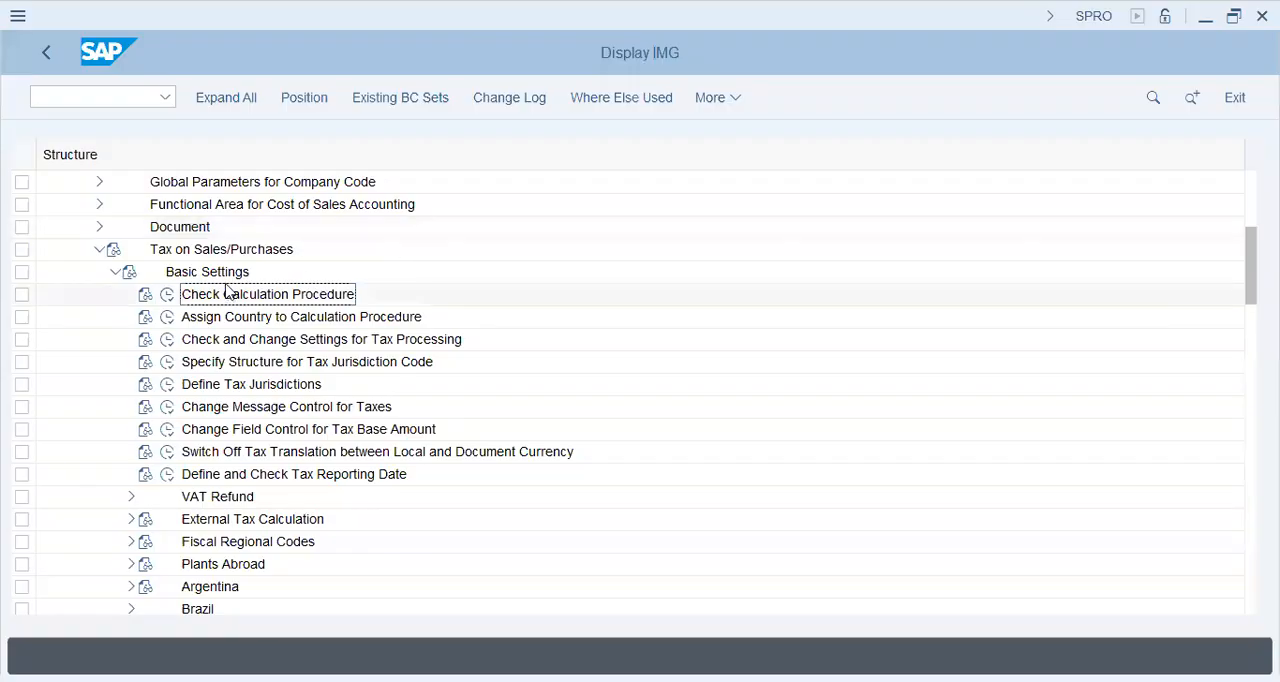
left_click(196, 252)
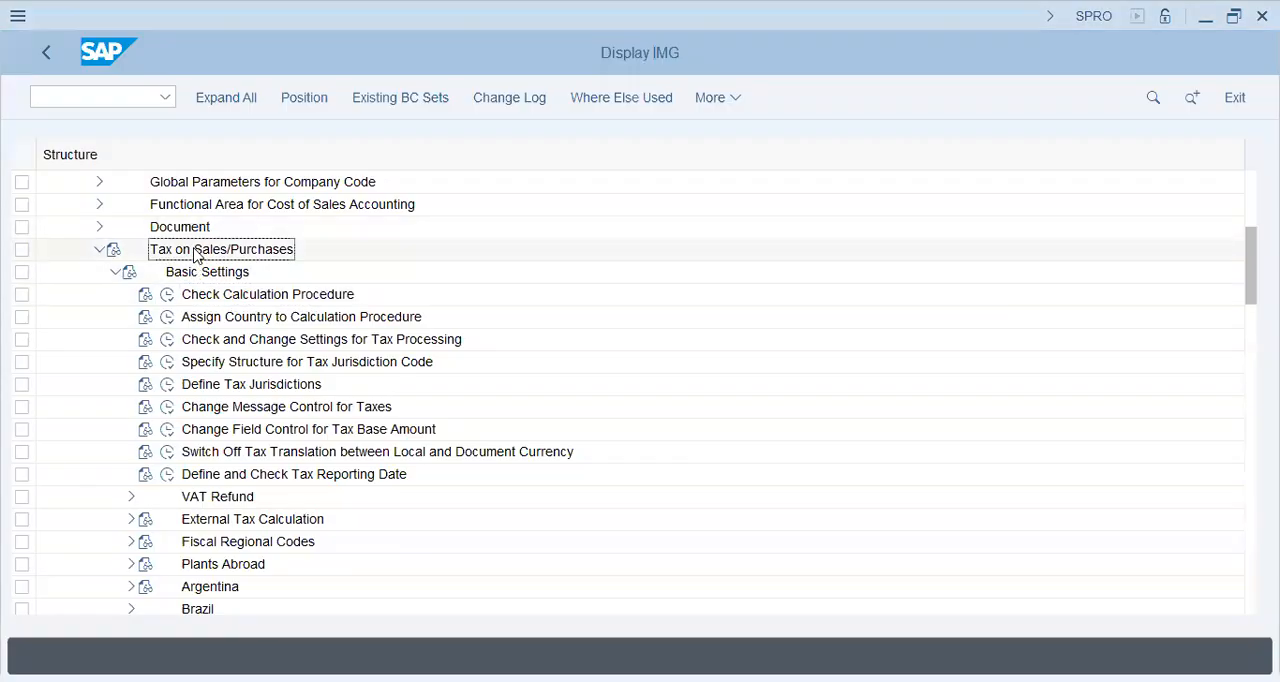
left_click(196, 275)
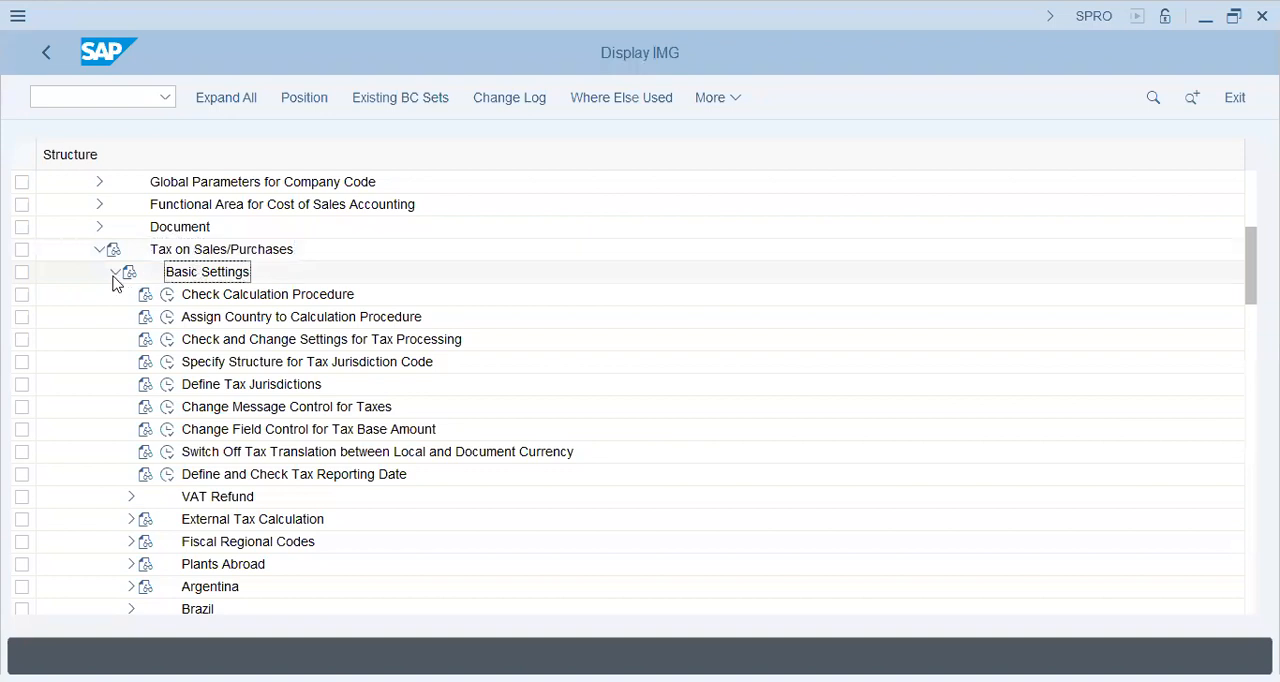
left_click(115, 272)
left_click(183, 301)
left_click(184, 314)
left_click(115, 273)
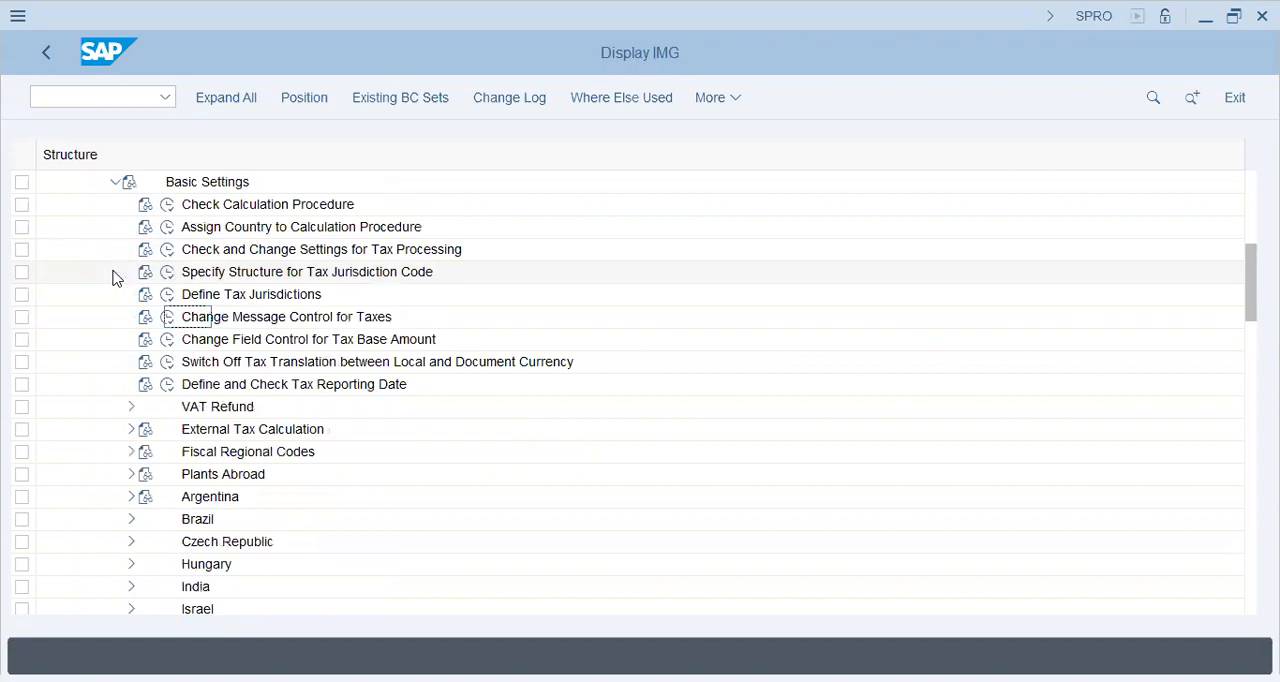
Open the Access Sequences activity of Check Calculation Procedure and accept the cross-client caution
left_click(167, 205)
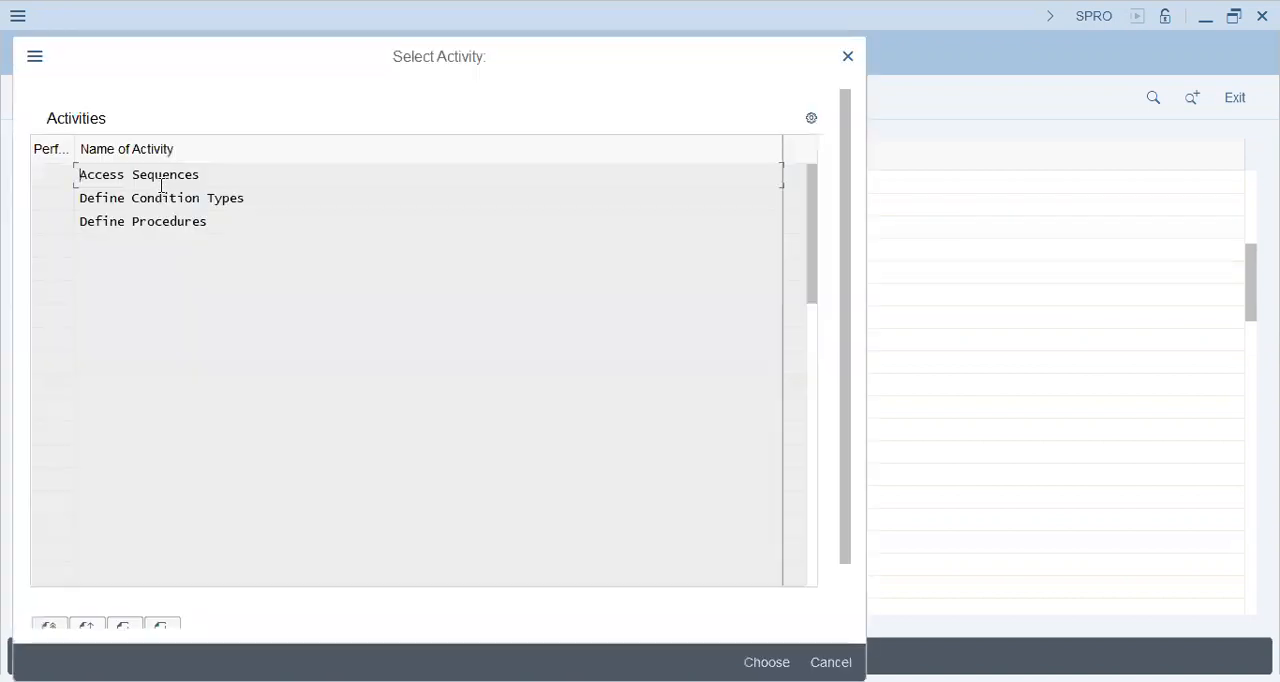
left_click(146, 200)
left_click(143, 219)
left_click(152, 176)
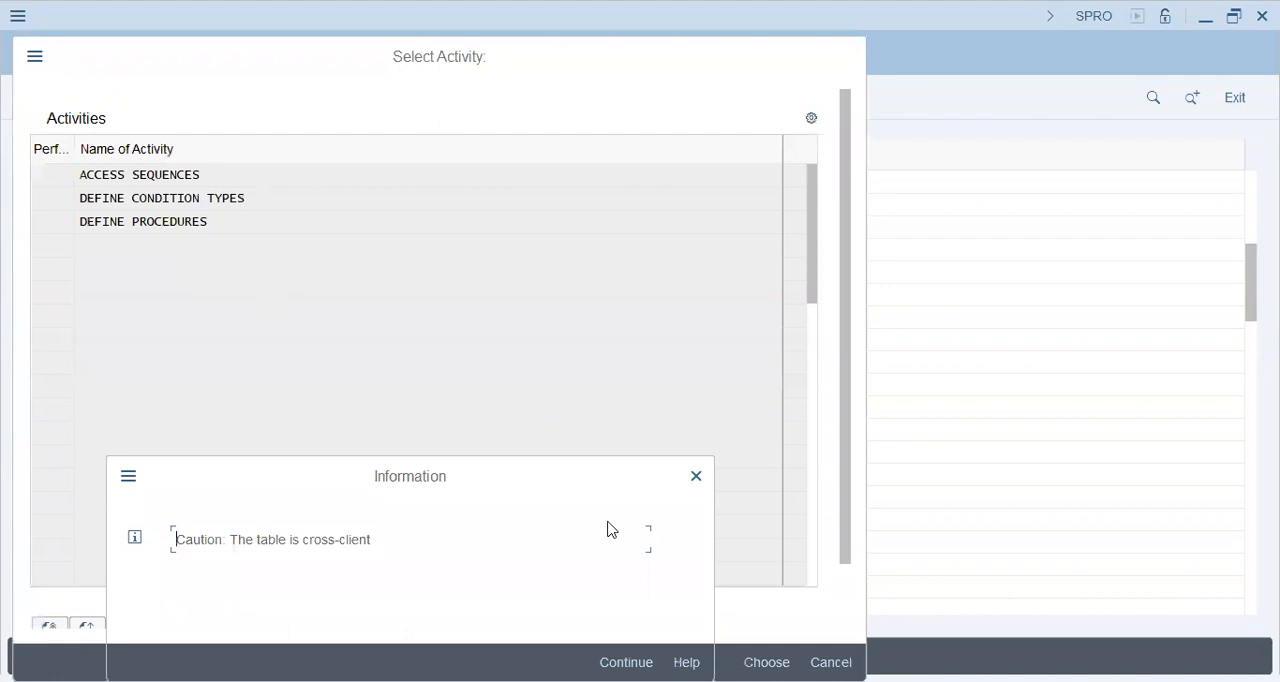
left_click(626, 662)
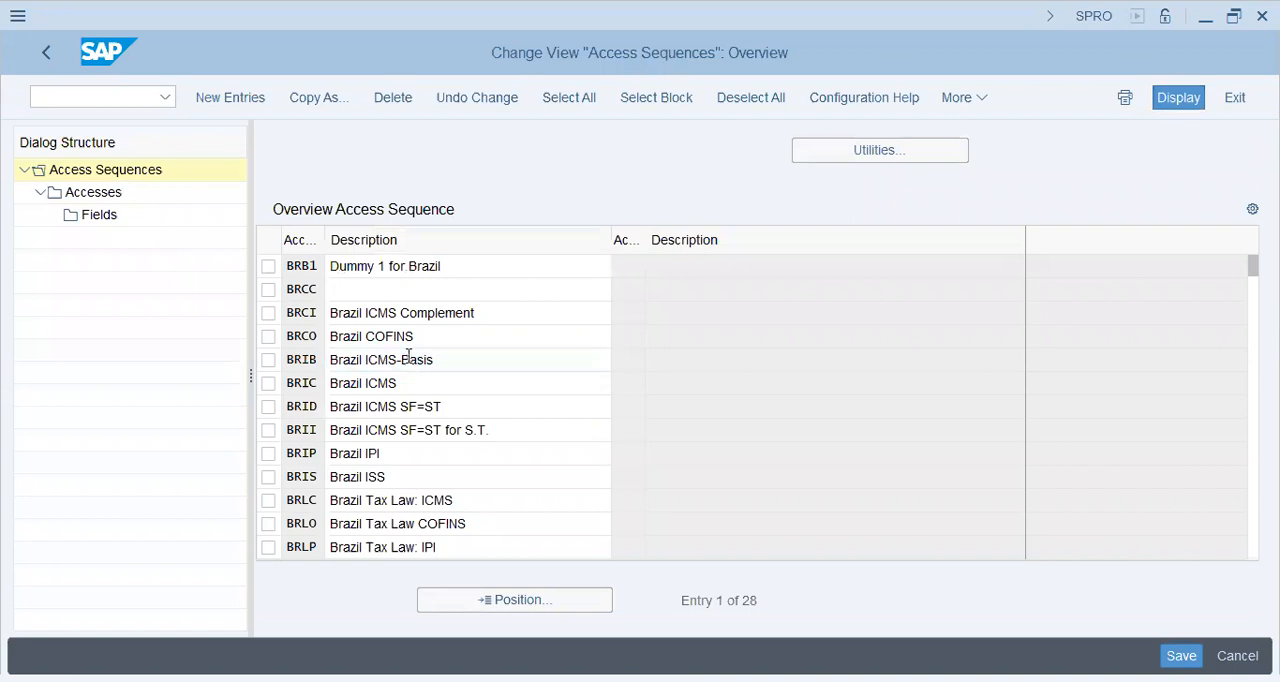
Find the MWST Tax Classification access sequence and open its accesses
scroll(408, 360, "down", 4)
scroll(408, 360, "down", 4)
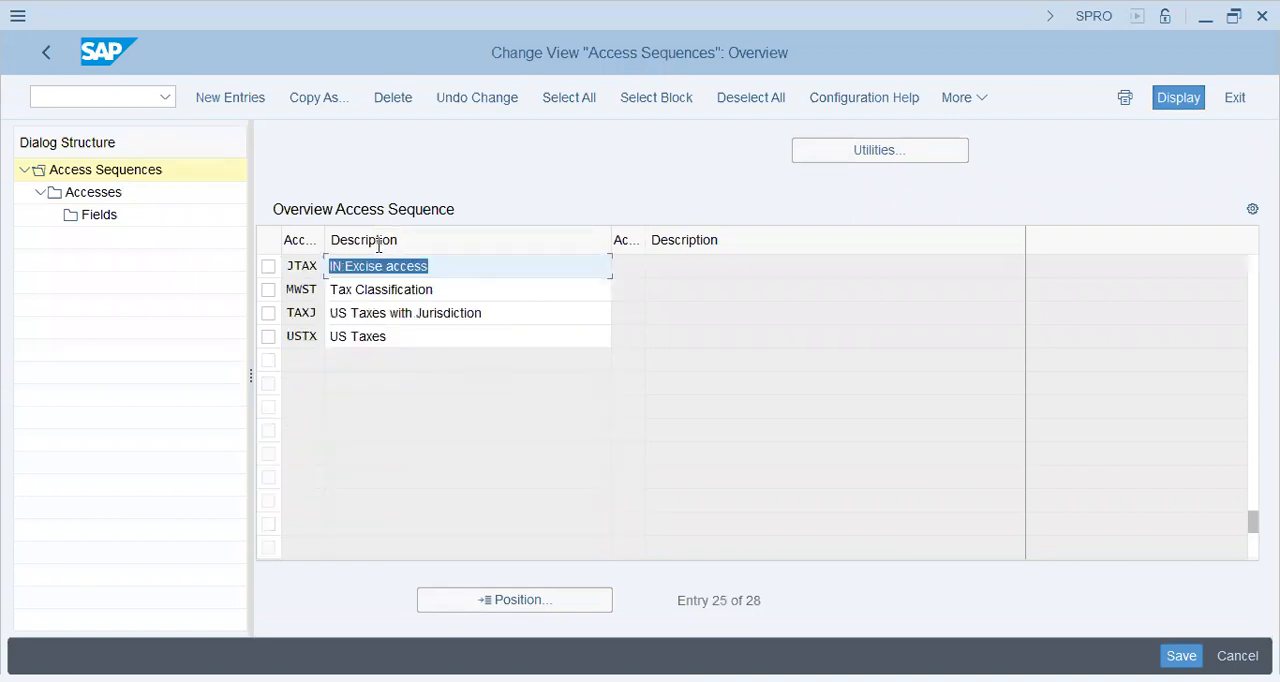
left_click(268, 290)
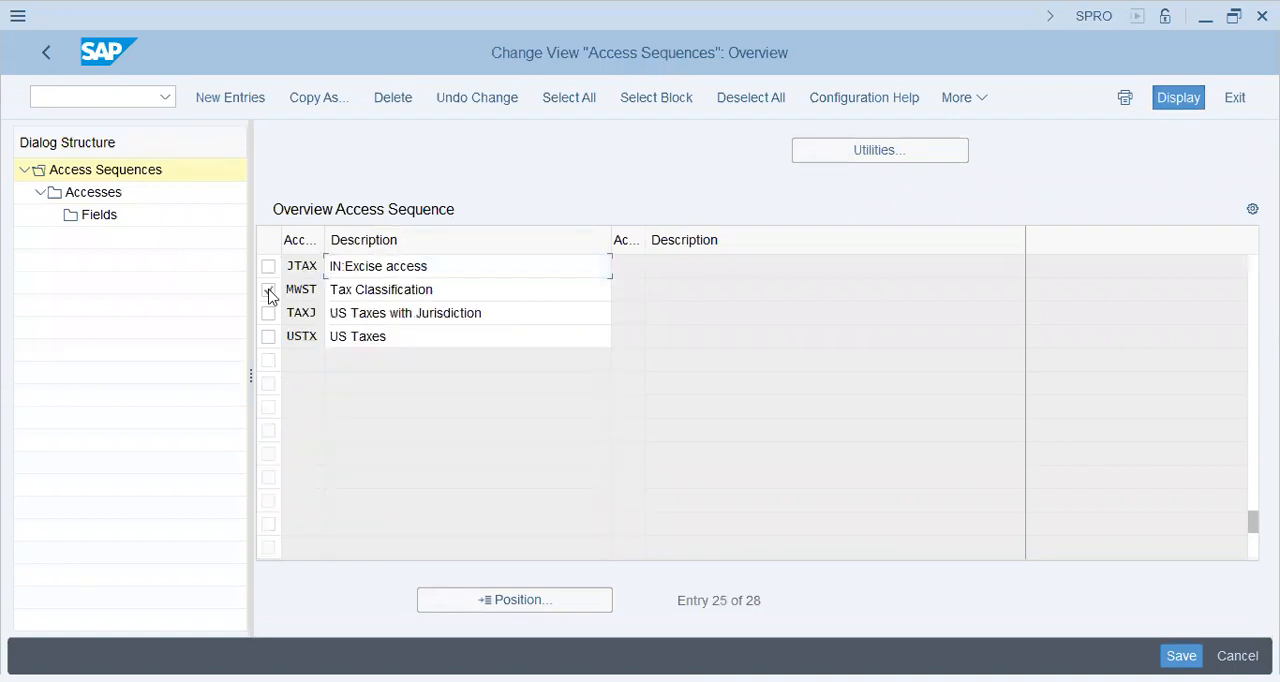
left_click(87, 196)
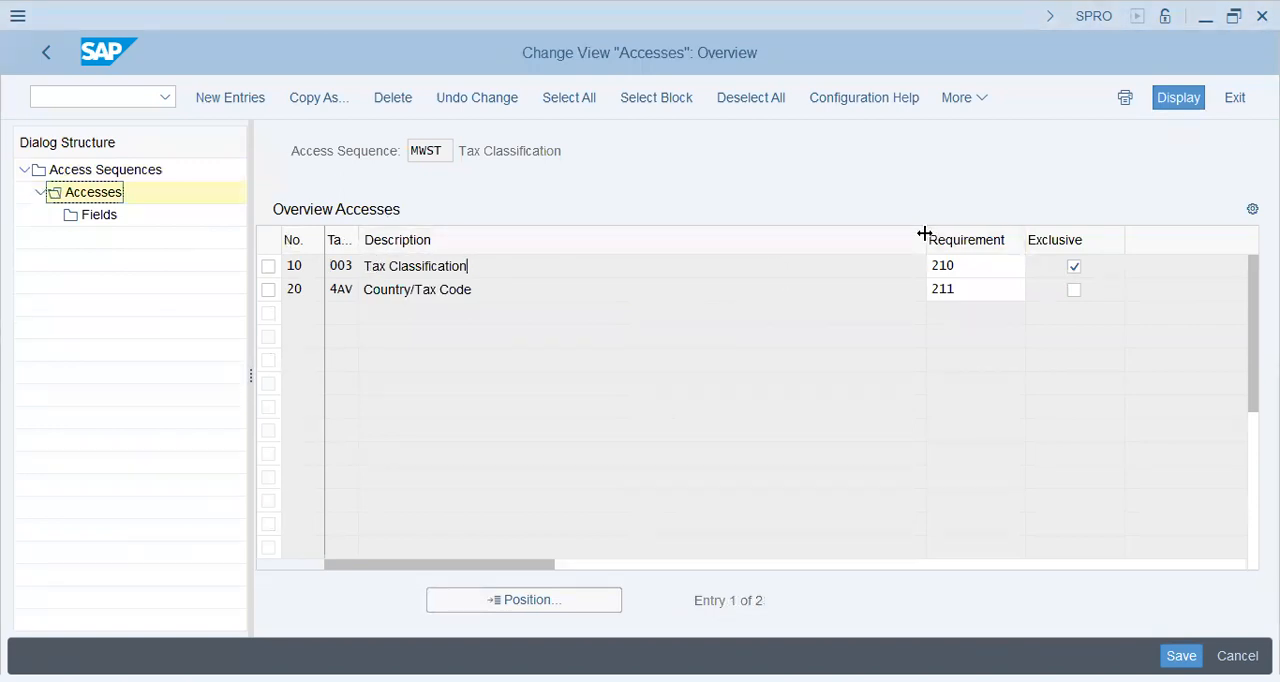
Narrow the Description column, examine the accesses of MWST, and return to the access sequence overview
left_click_drag(521, 242, 494, 242)
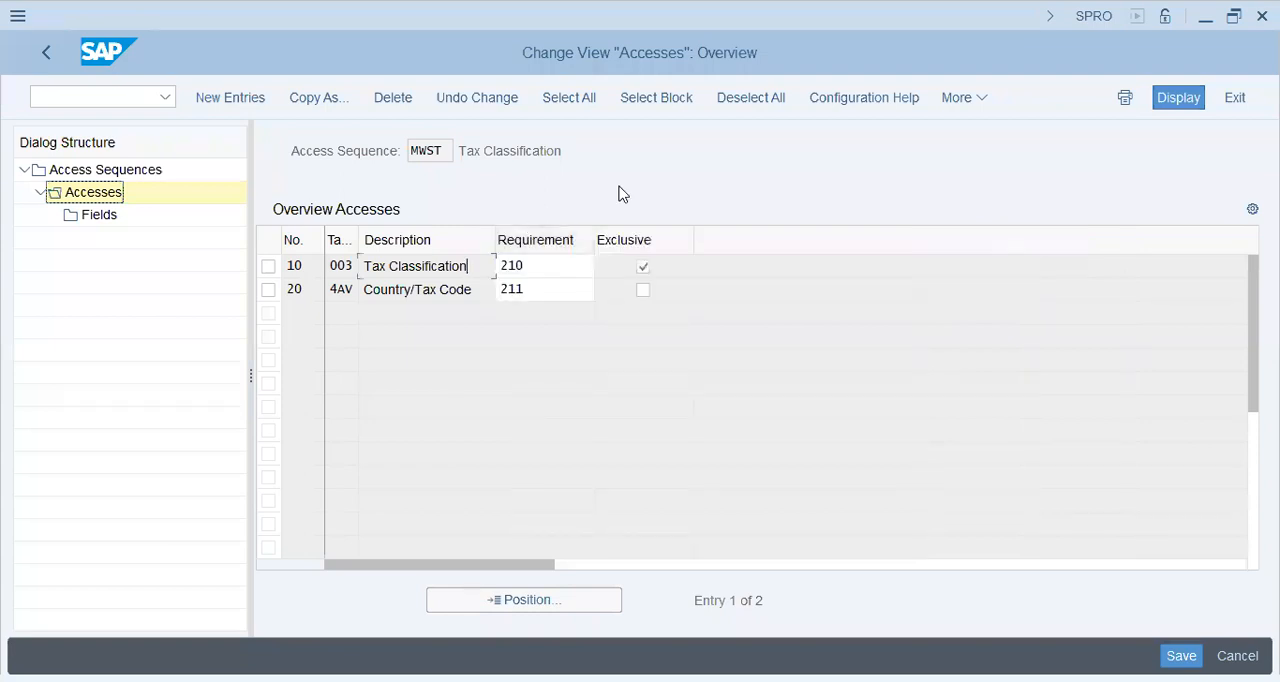
left_click(466, 289)
left_click_drag(422, 266, 362, 289)
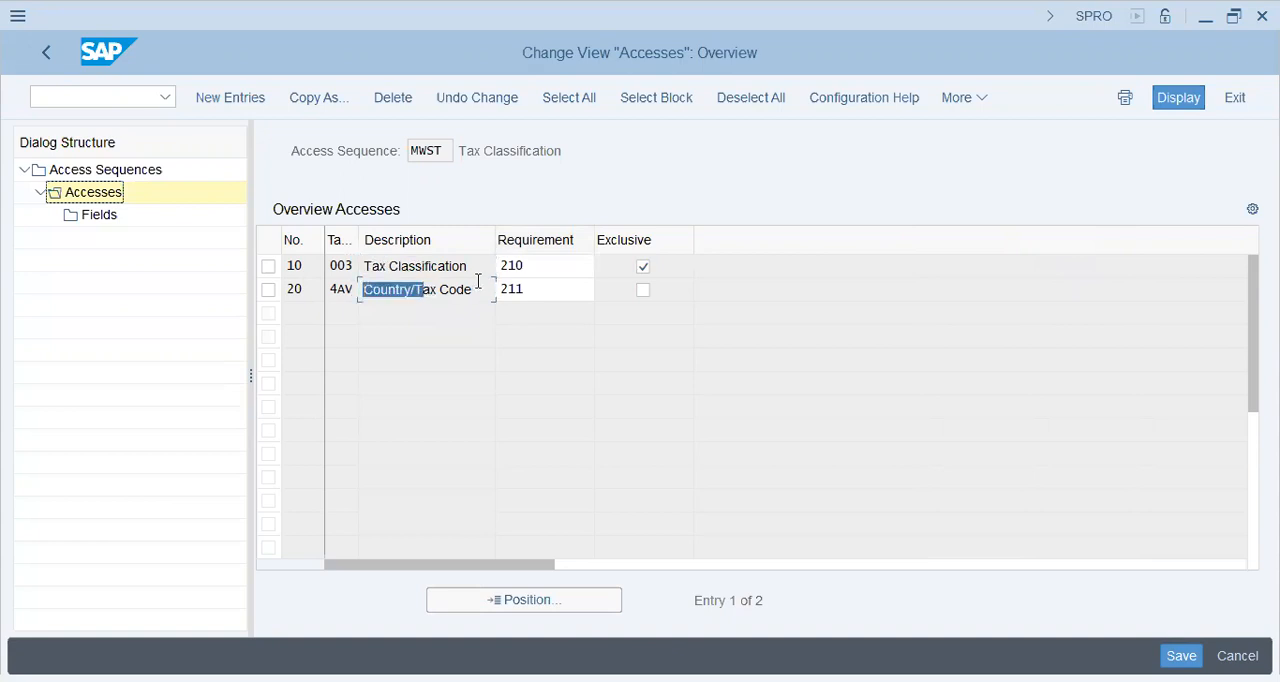
left_click_drag(480, 287, 302, 273)
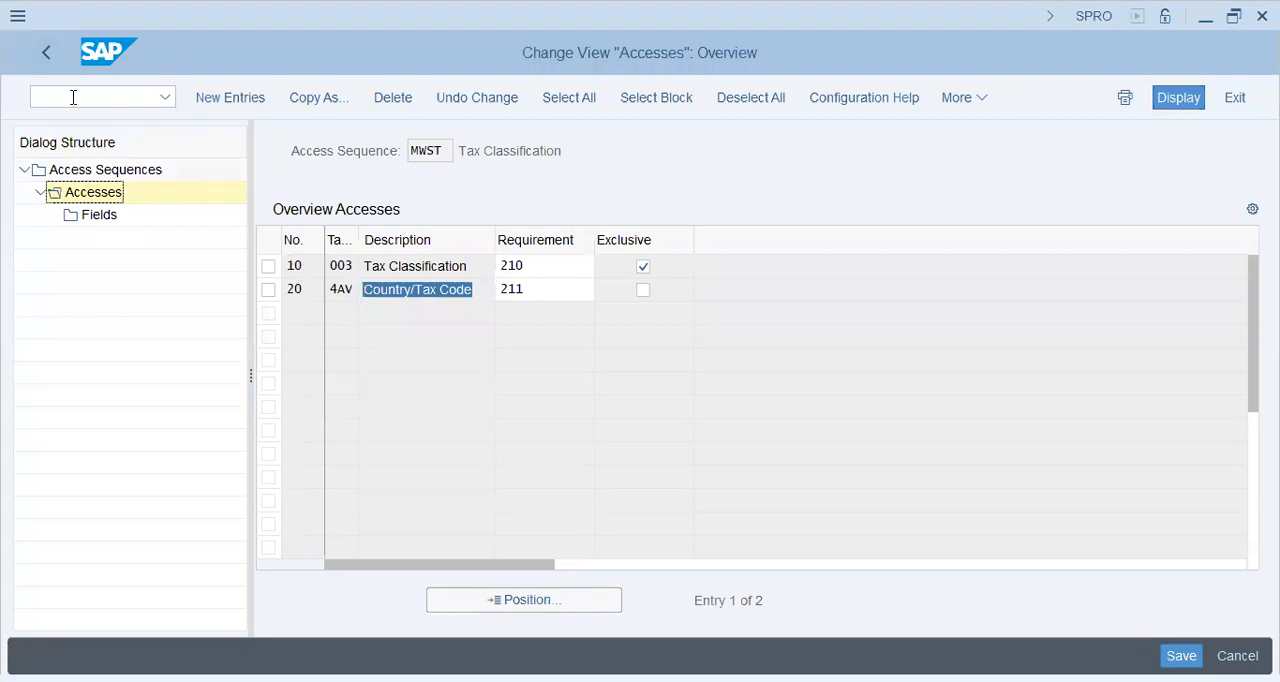
key("F3")
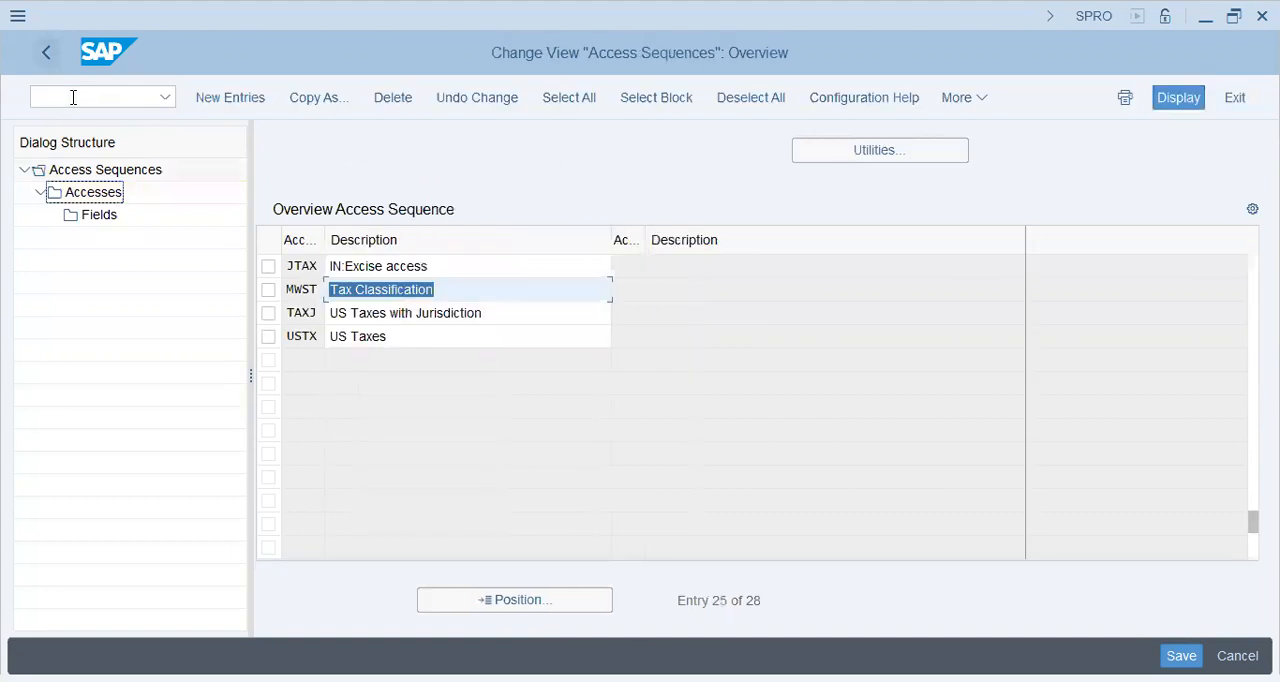
Open the fields of access 20, Country/Tax Code, in the MWST access sequence
left_click(268, 290)
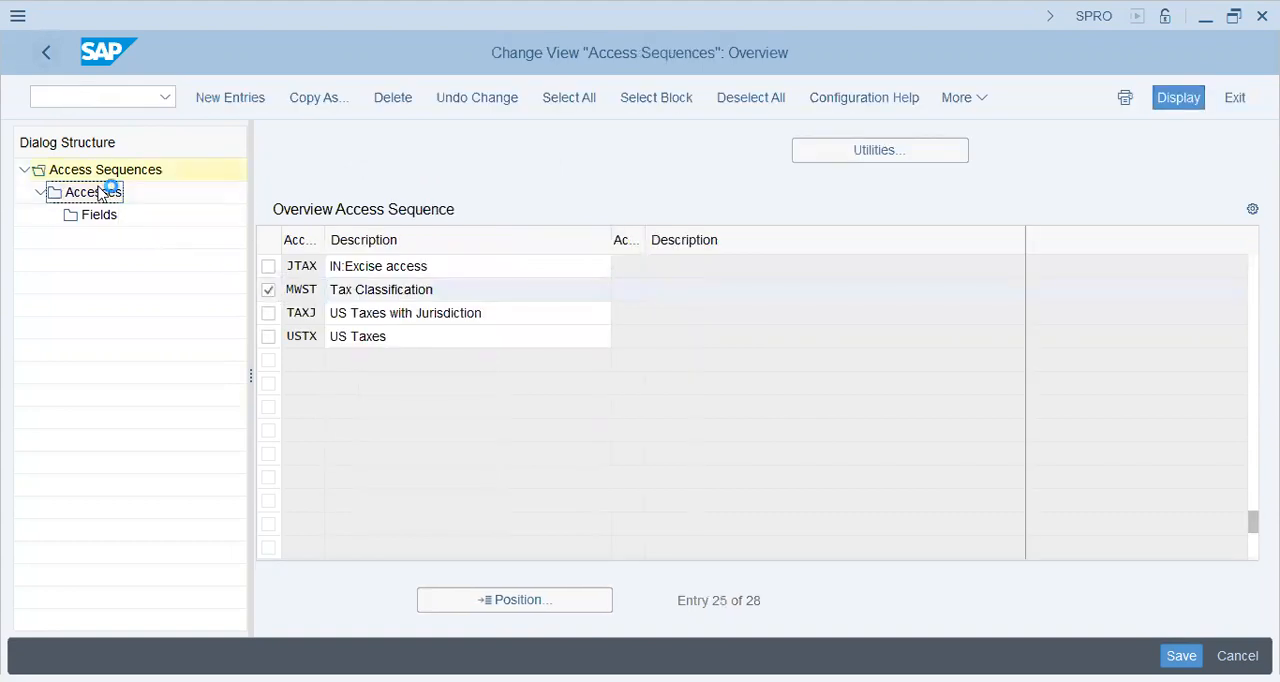
double_click(100, 192)
left_click(268, 290)
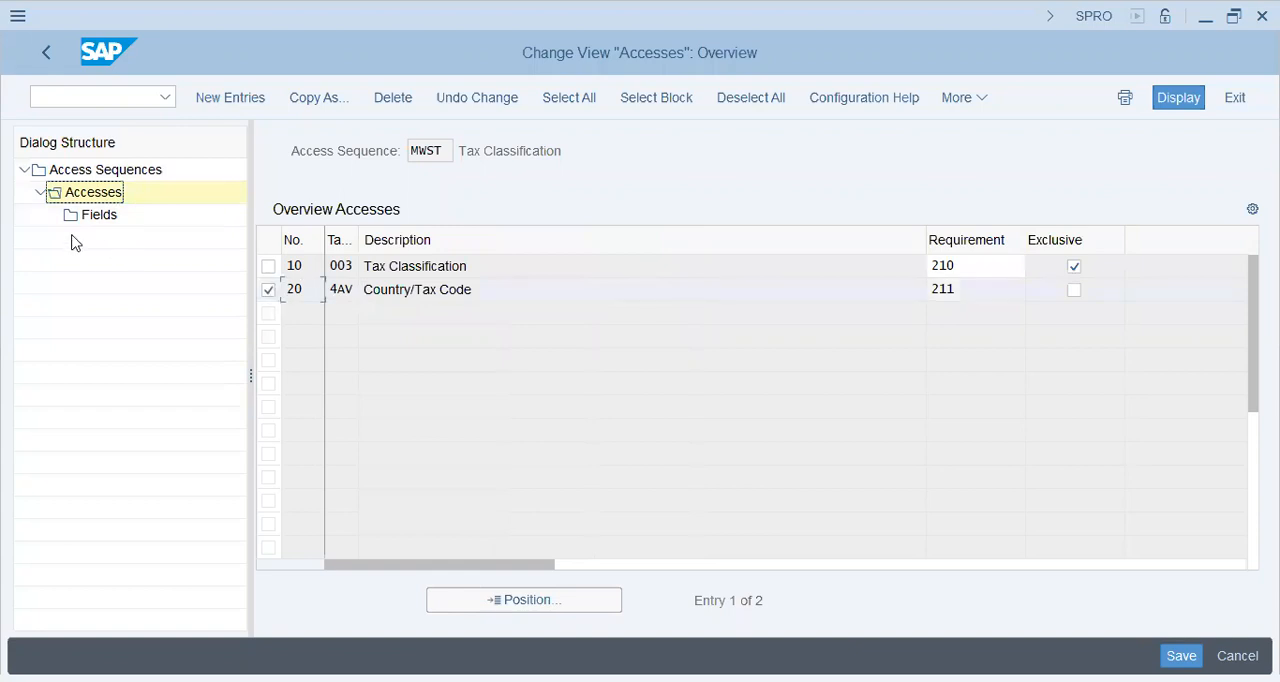
double_click(87, 222)
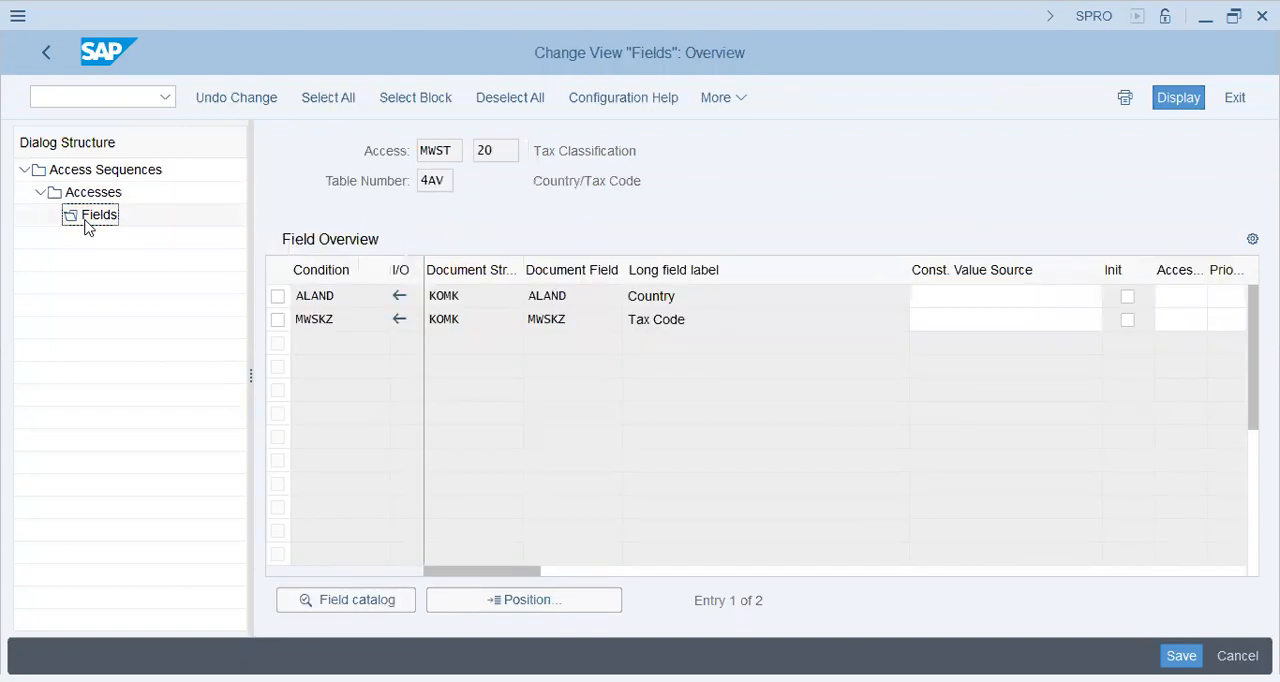
Narrow the Long field label column, examine the Country and Tax Code fields, and return to the accesses
left_click(980, 297)
left_click(961, 315)
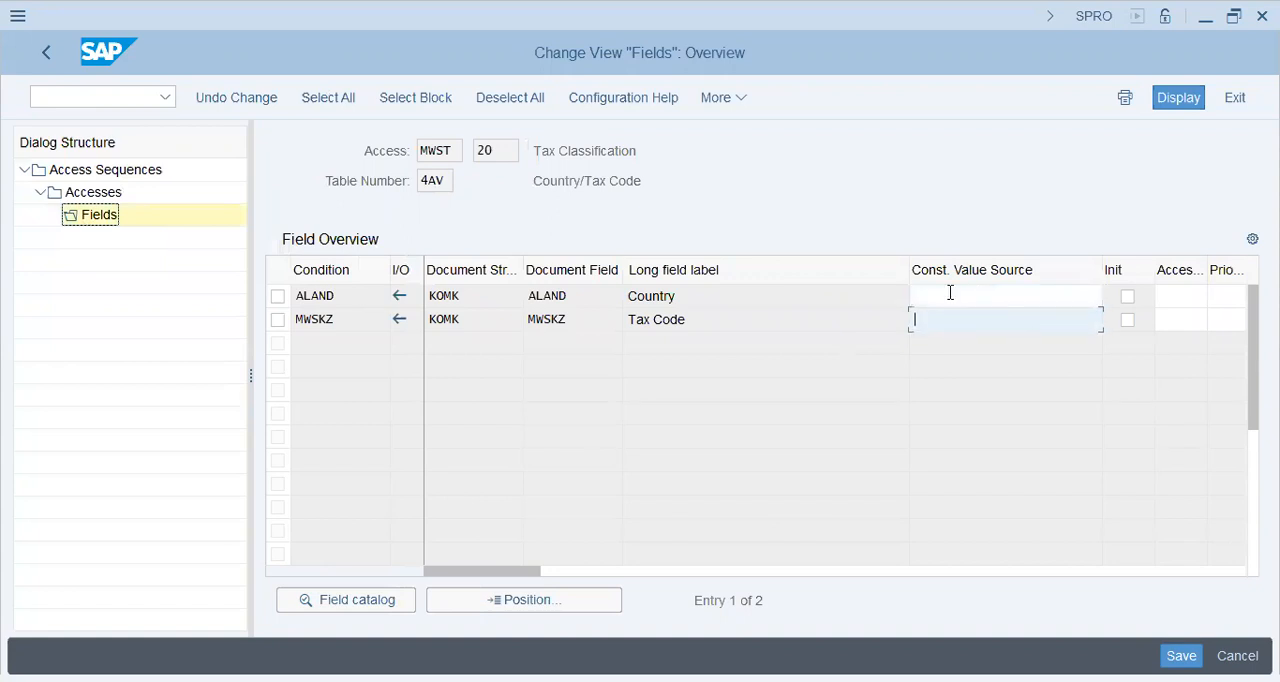
left_click(950, 295)
left_click_drag(906, 272, 738, 265)
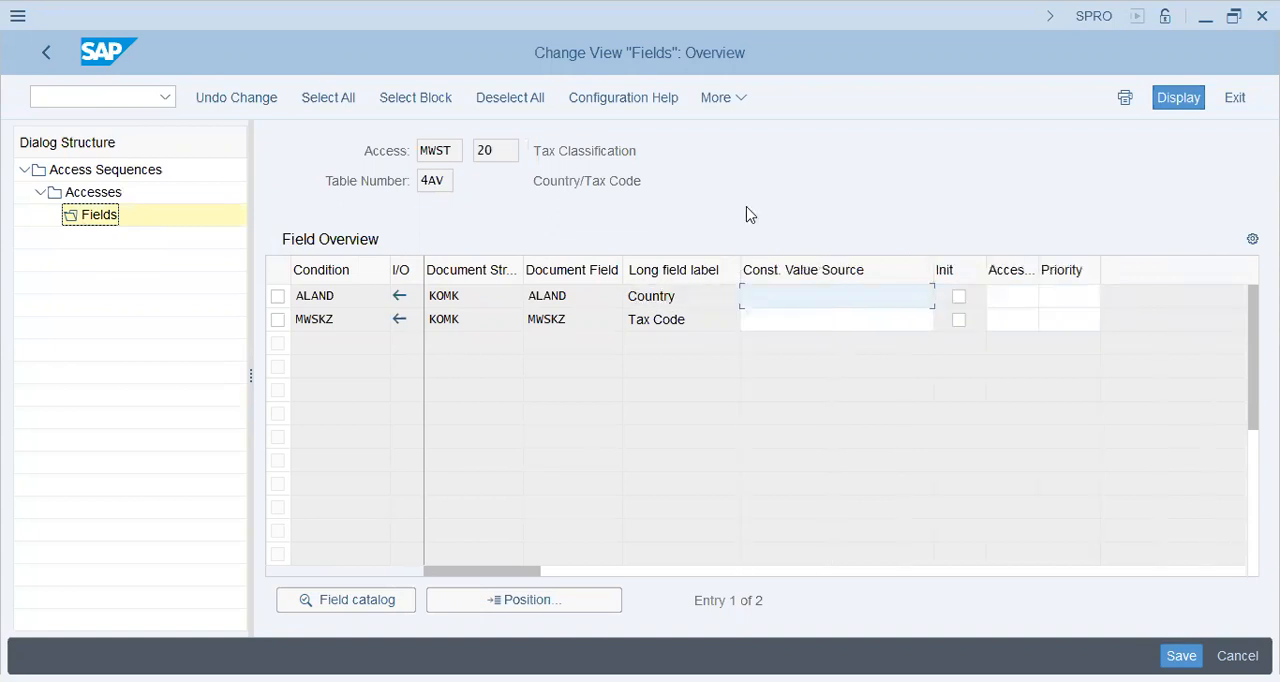
left_click(815, 319)
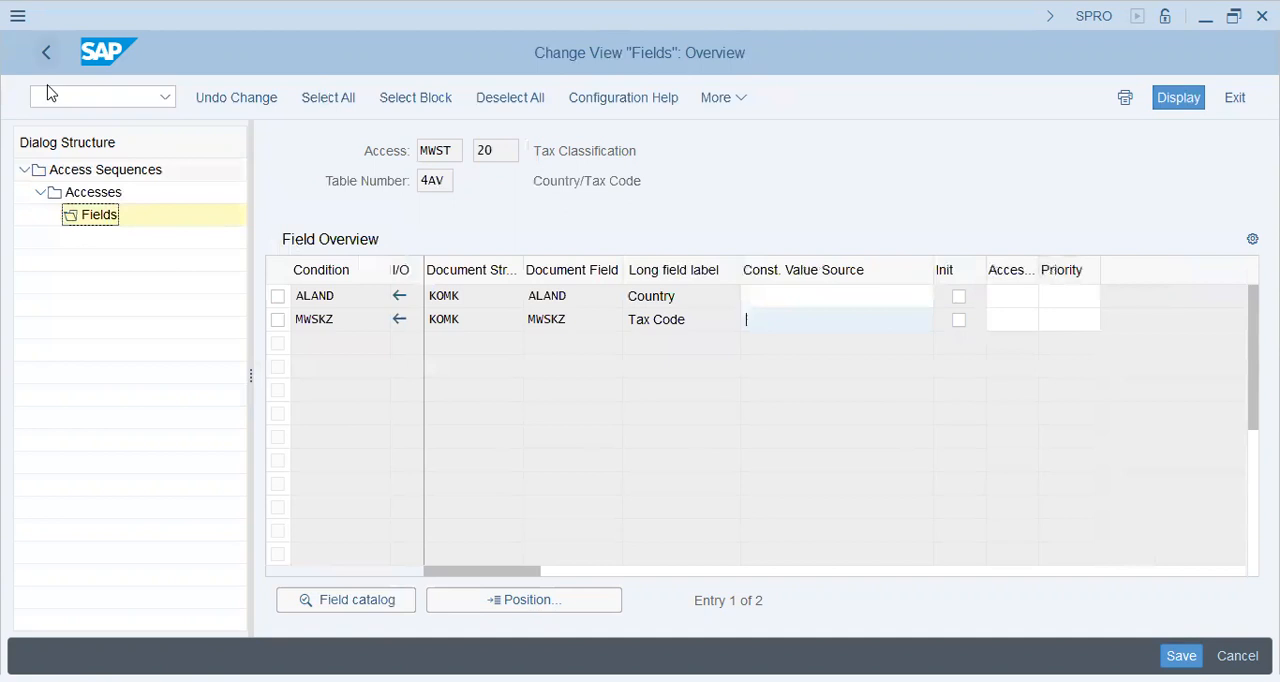
left_click(46, 53)
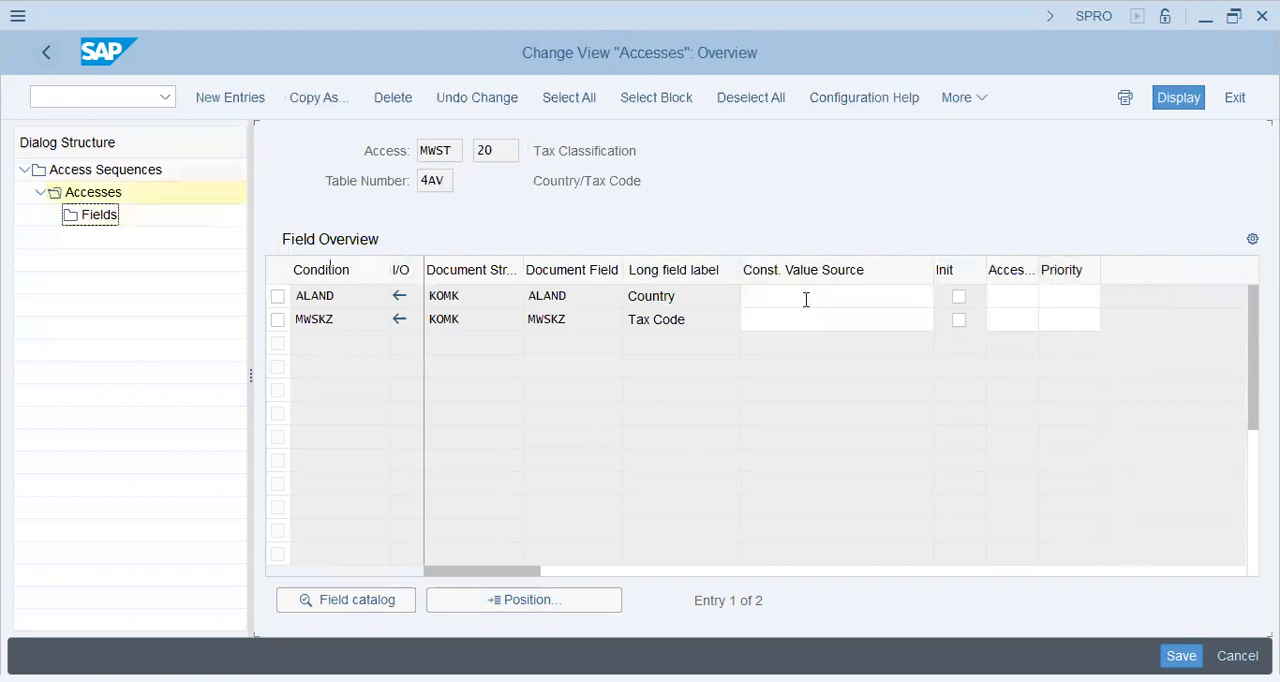
Read the field help for the Exclusive indicator in the accesses overview and close it
left_click(985, 269)
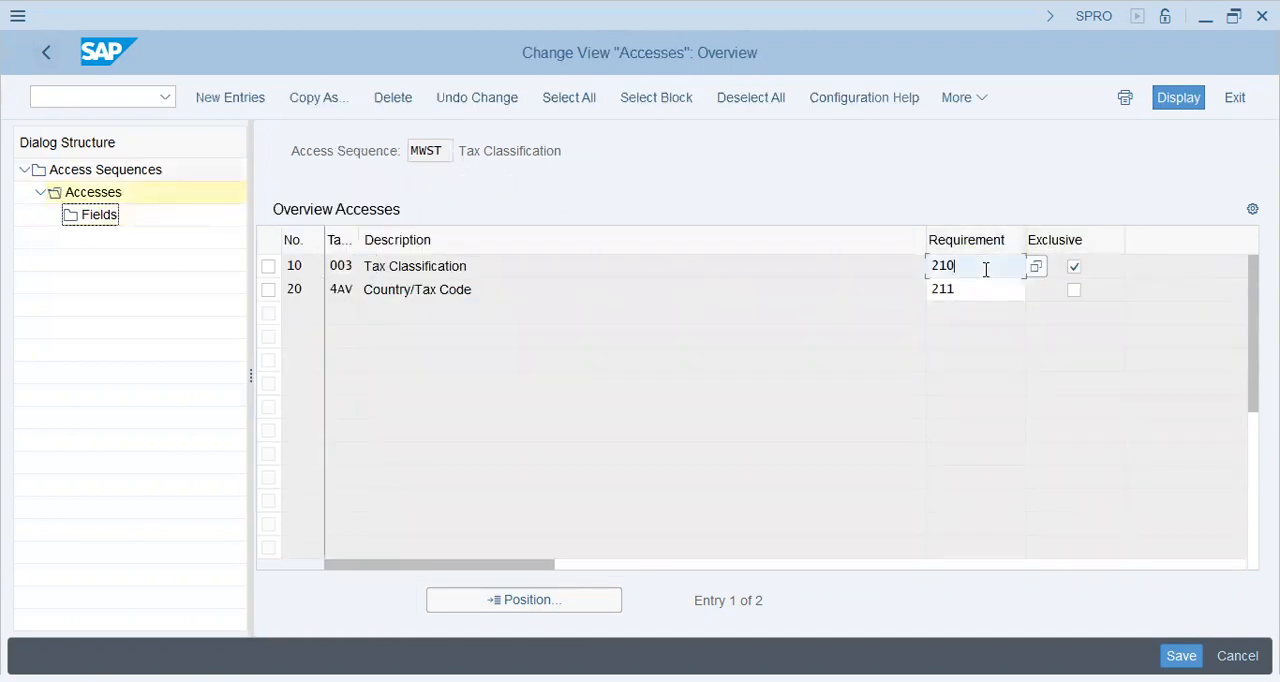
key("F1")
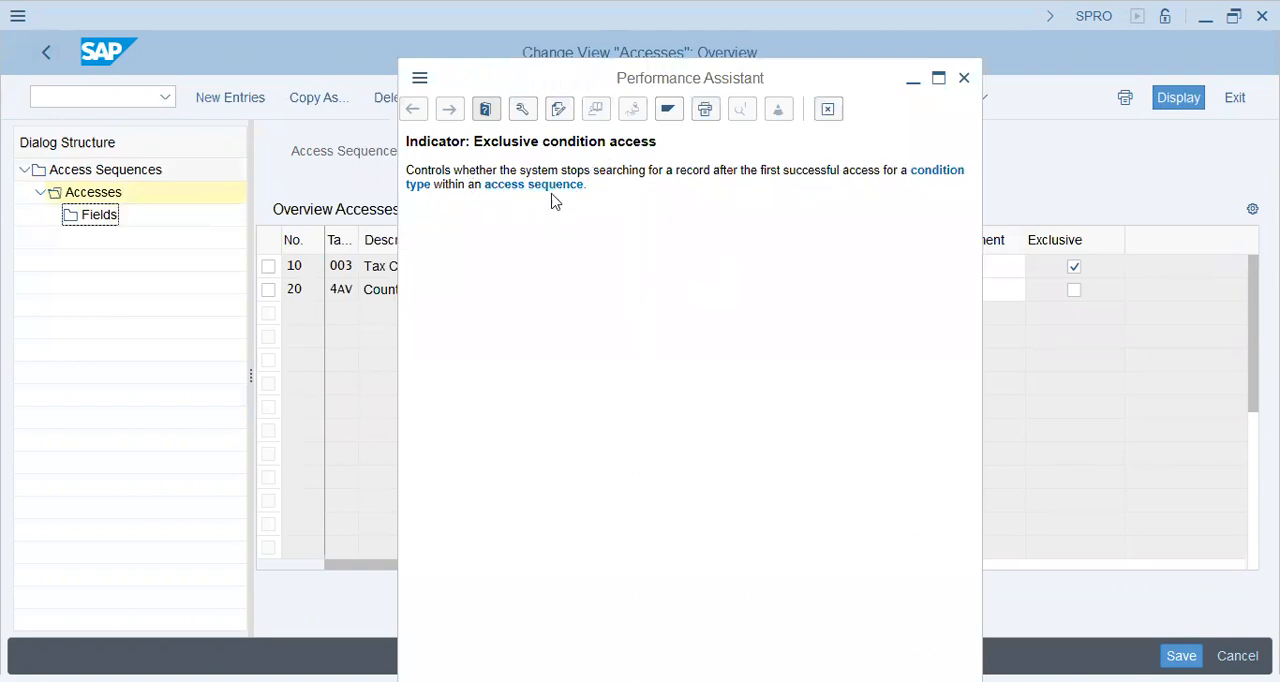
left_click(965, 77)
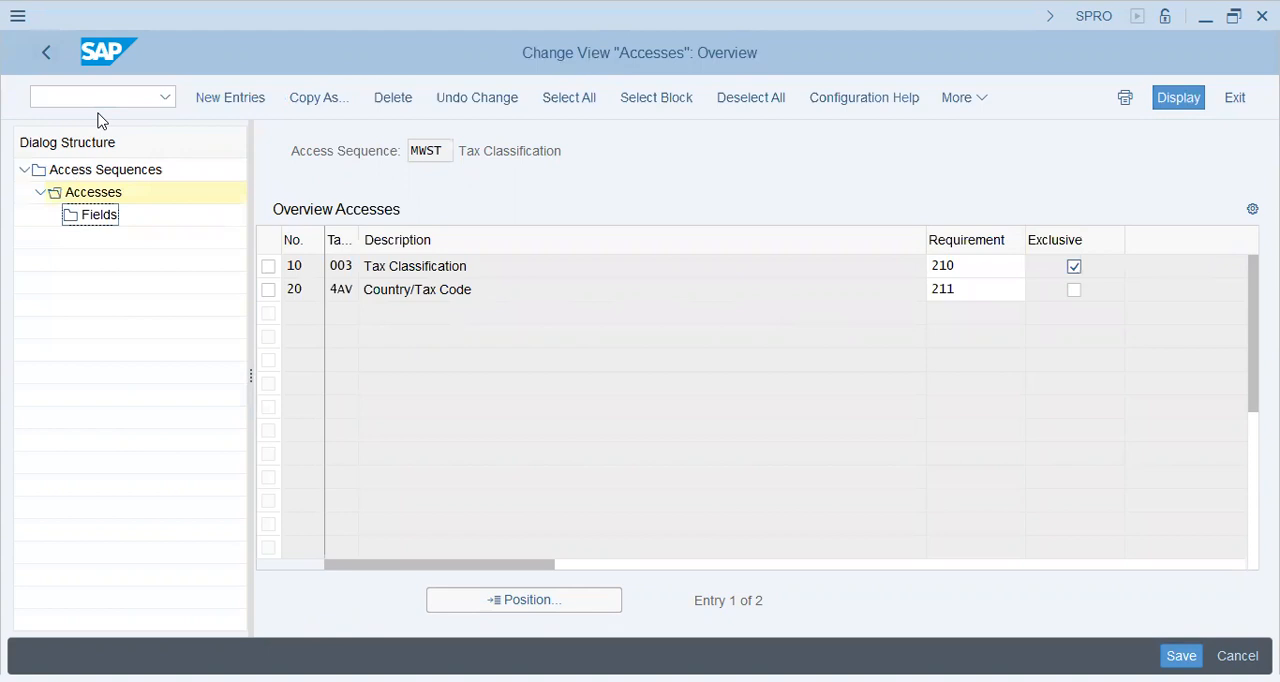
Leave the access sequences configuration and open the Define Condition Types activity
key("F3")
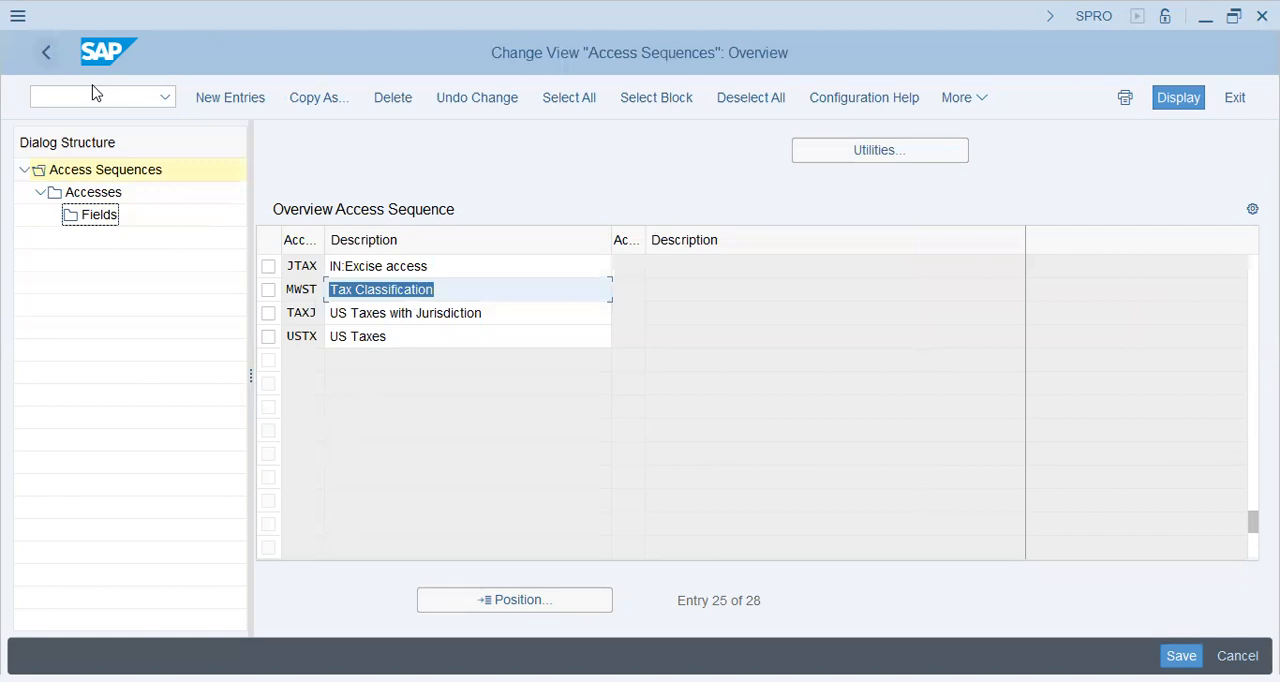
key("F3")
double_click(132, 202)
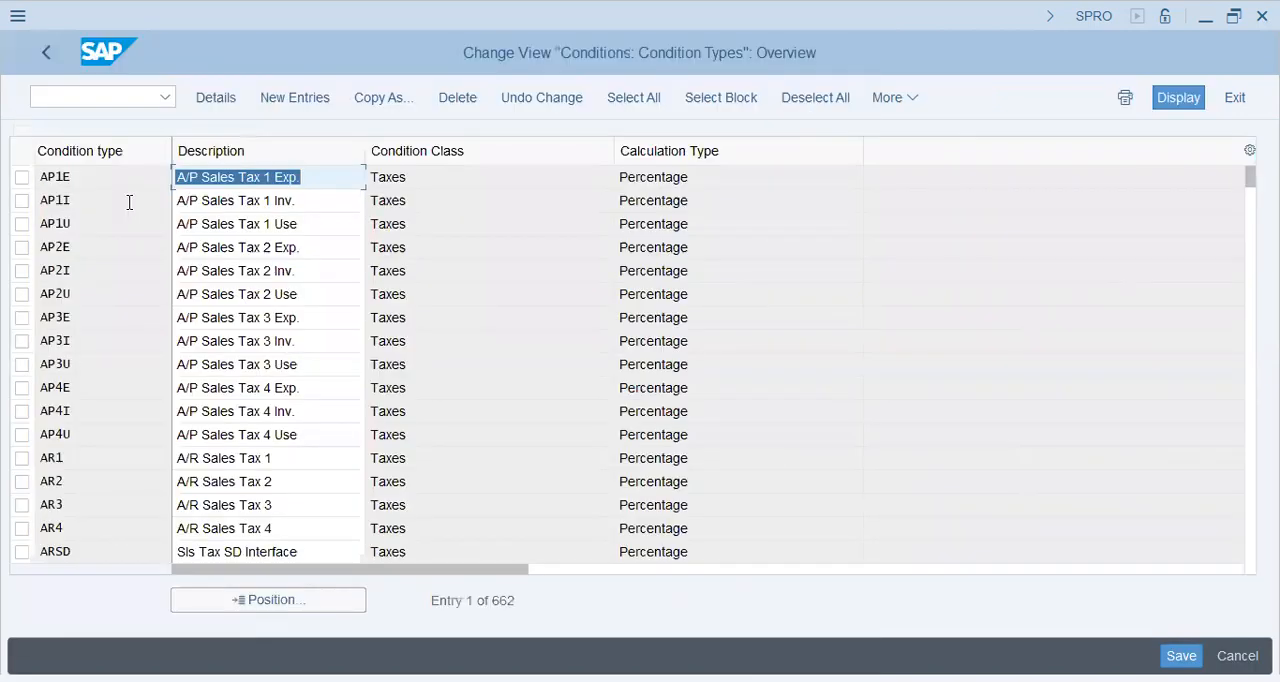
Look through the condition types list for the output tax condition type MWAS
left_click(94, 310)
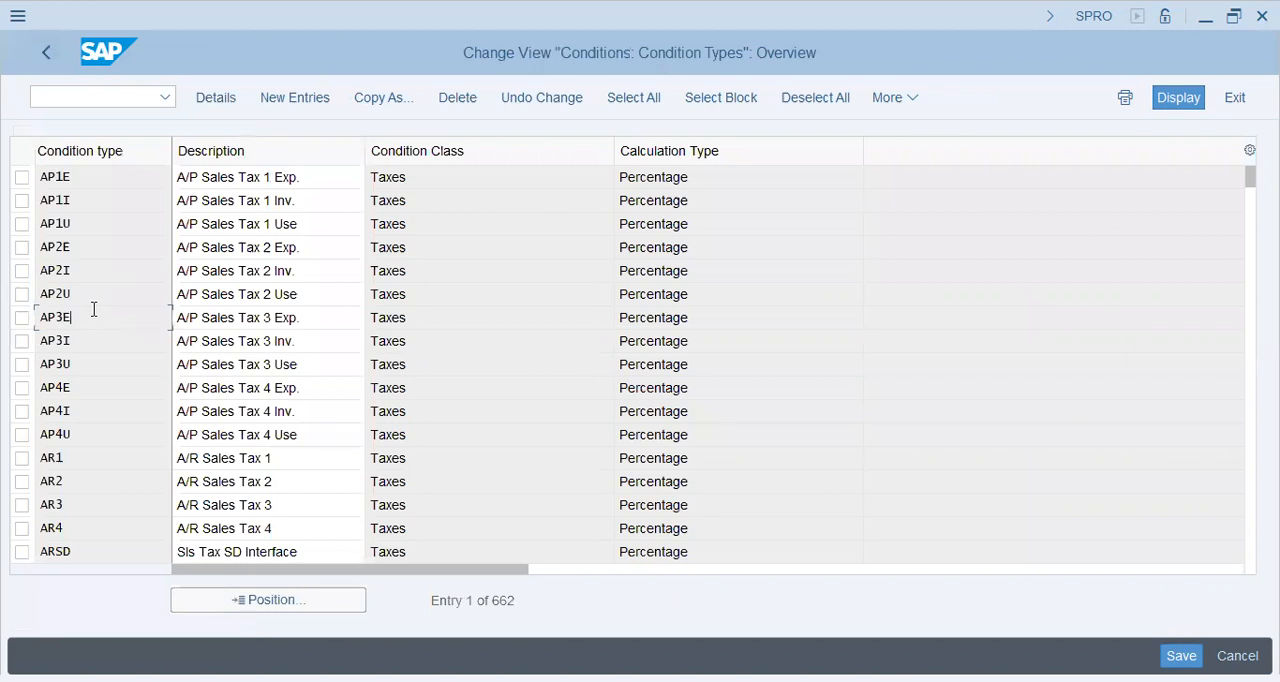
scroll(94, 310, "down", 5)
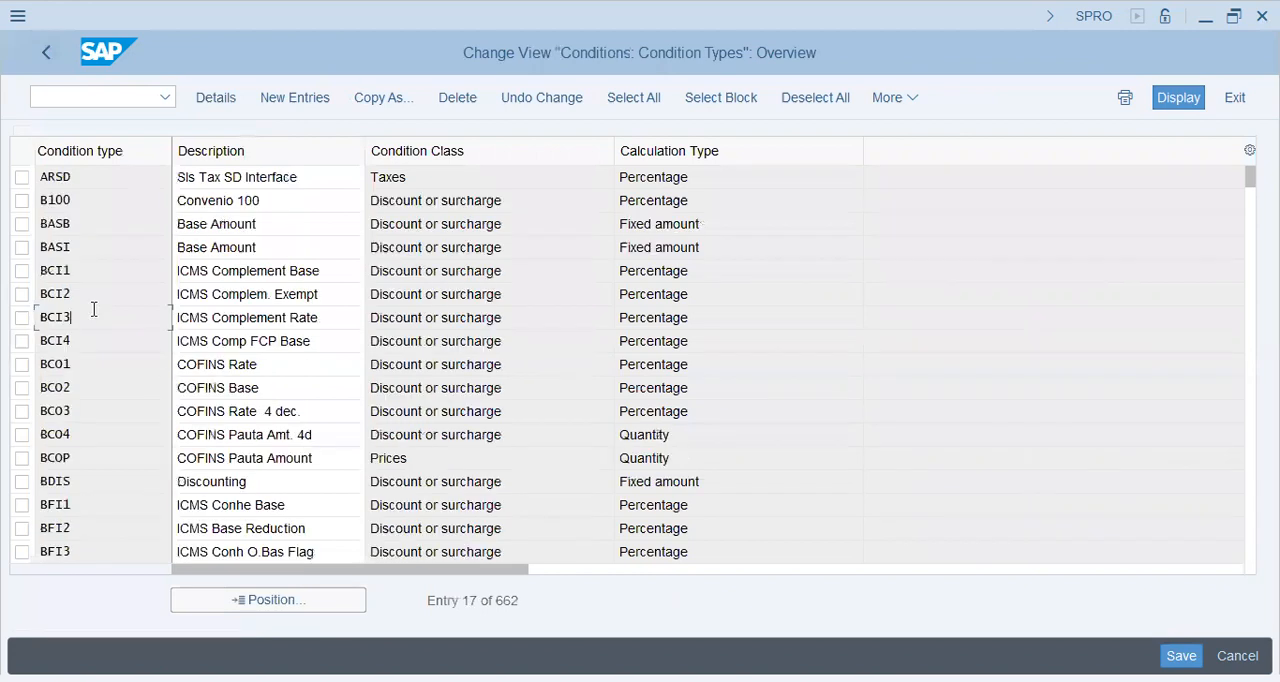
scroll(94, 310, "down", 5)
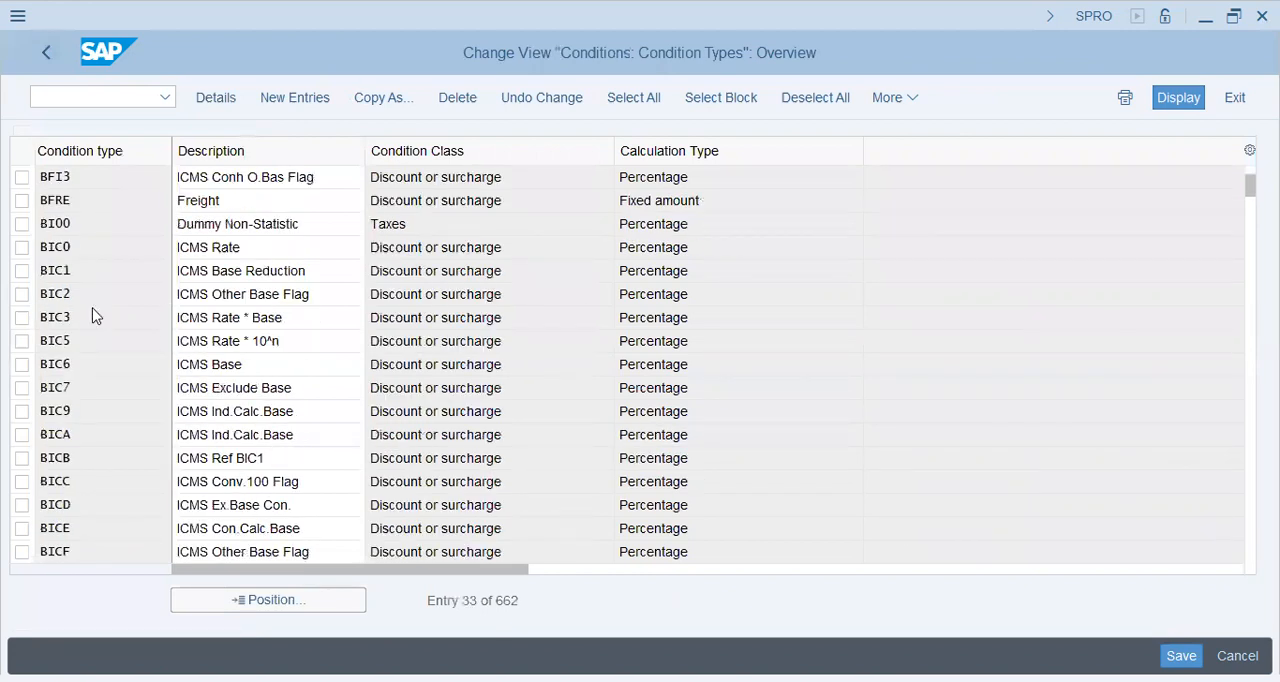
scroll(94, 310, "down", 5)
scroll(94, 312, "down", 5)
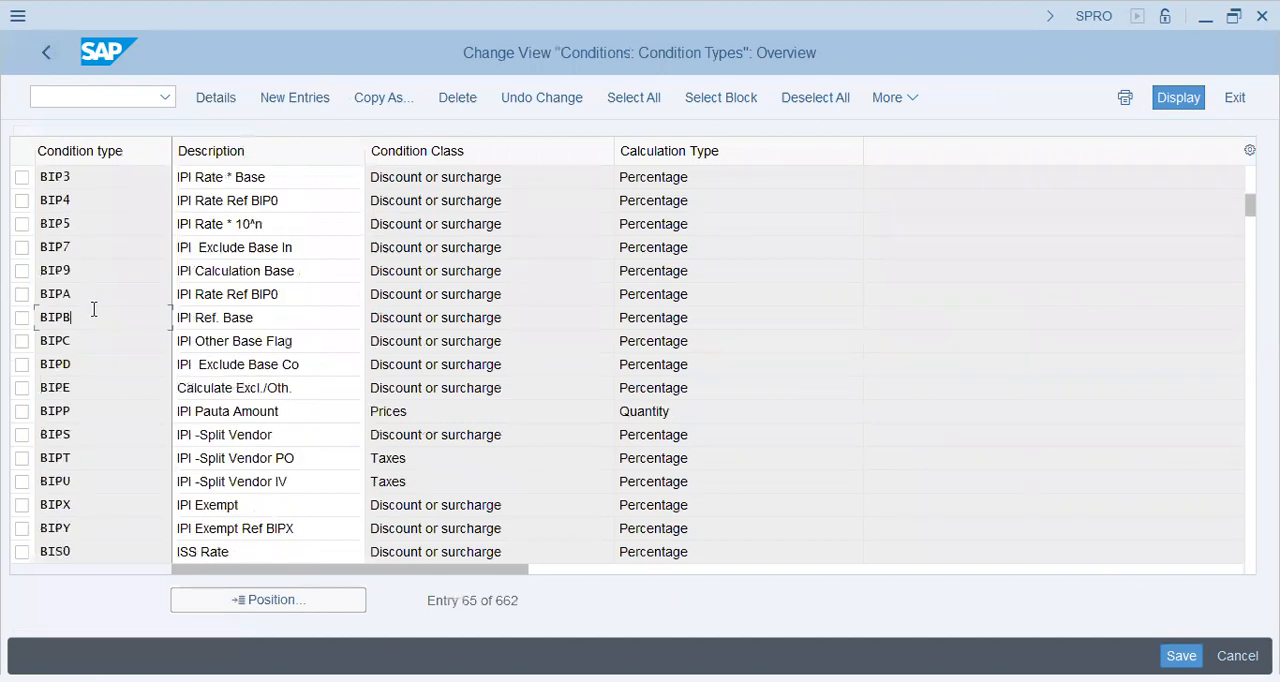
scroll(94, 310, "down", 20)
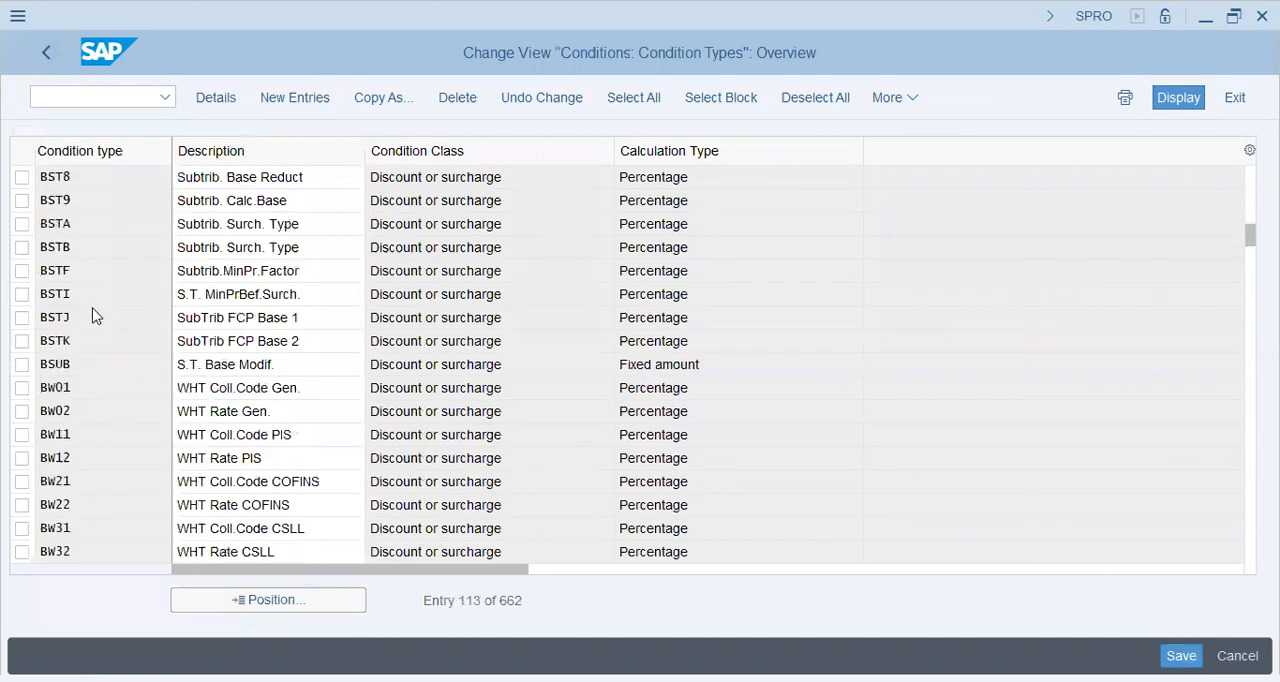
scroll(93, 312, "down", 20)
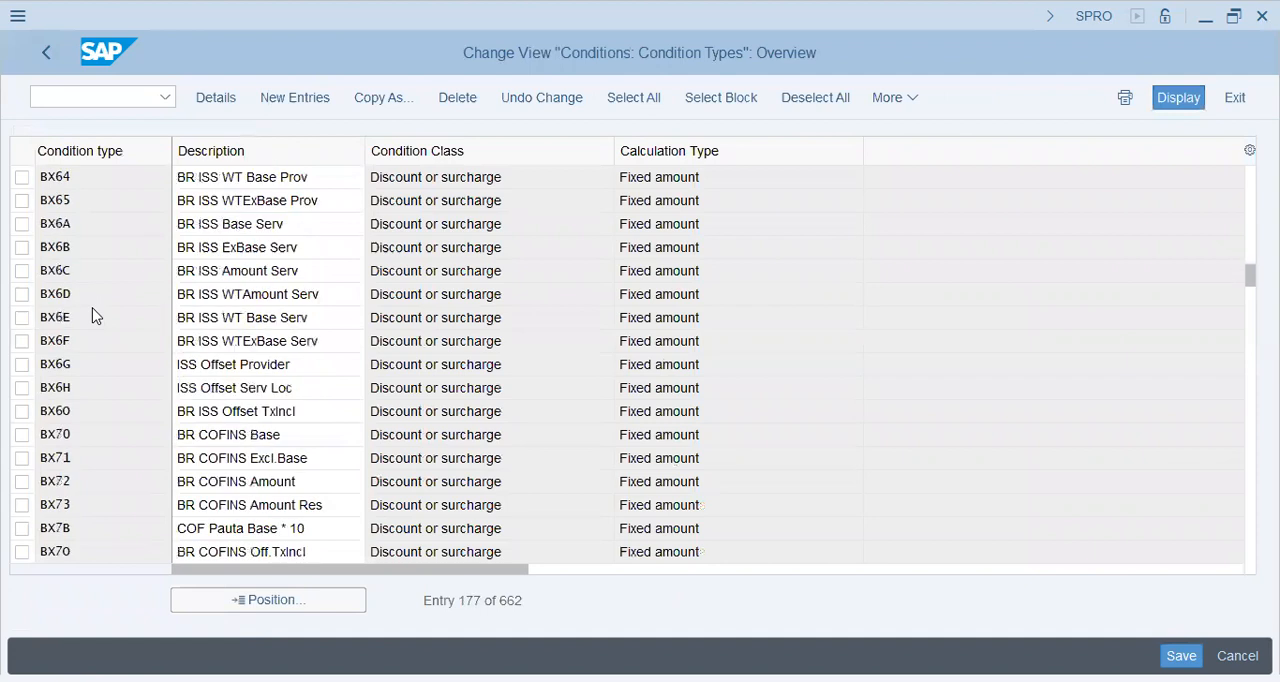
scroll(94, 310, "down", 10)
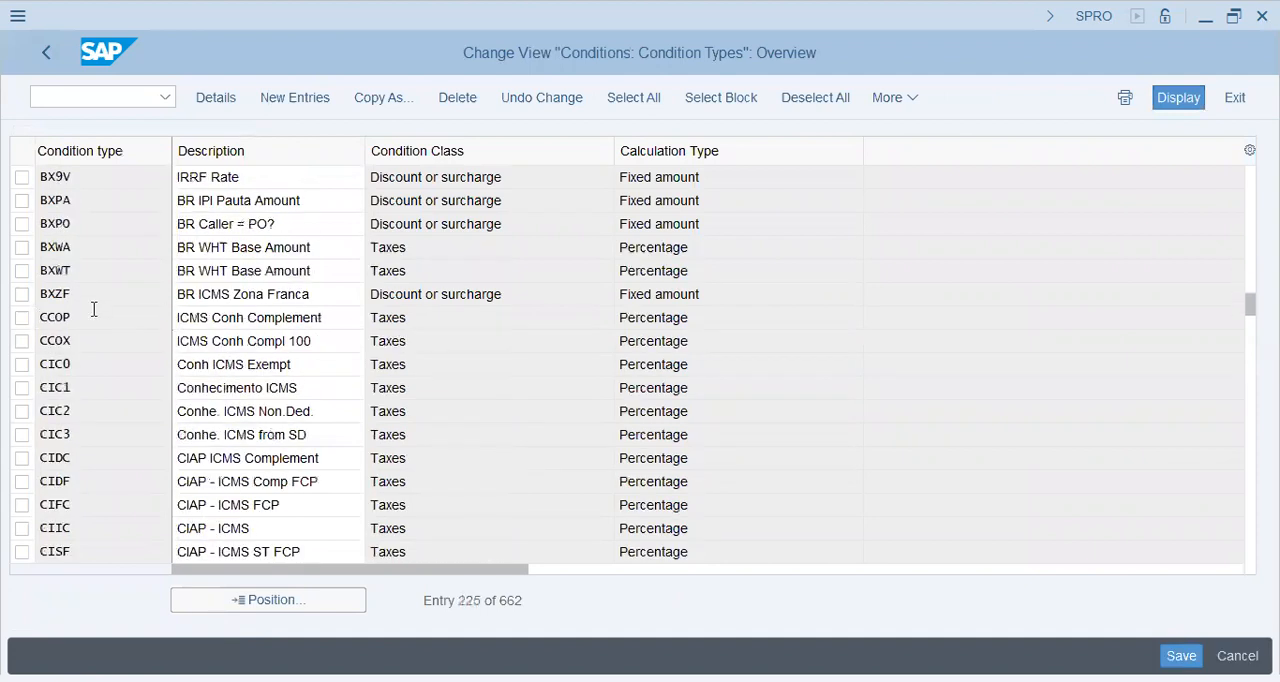
scroll(94, 310, "down", 15)
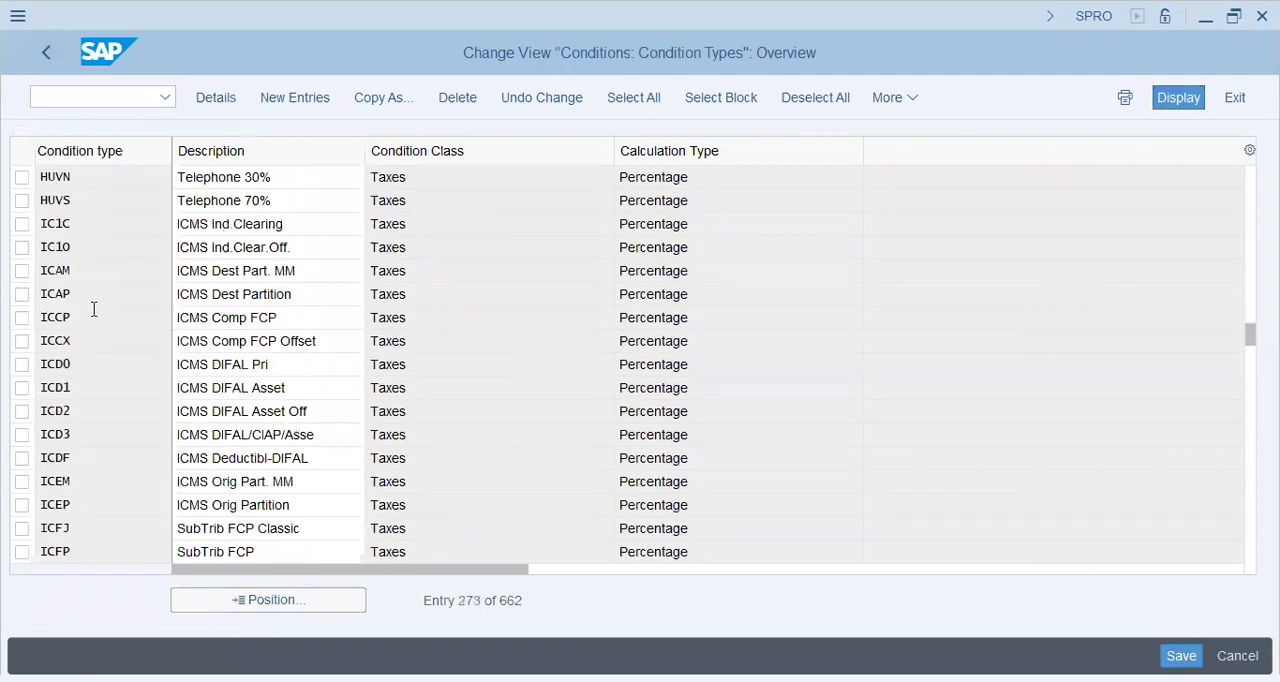
scroll(94, 310, "down", 5)
scroll(94, 310, "down", 15)
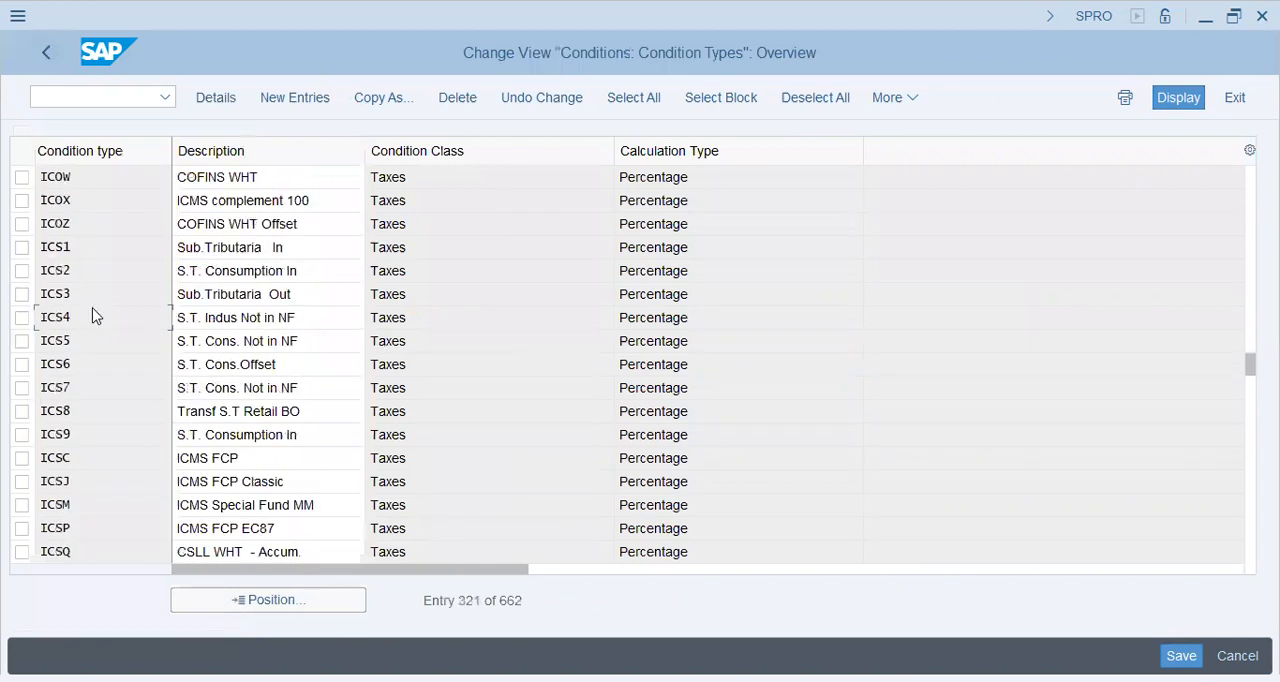
scroll(94, 310, "down", 5)
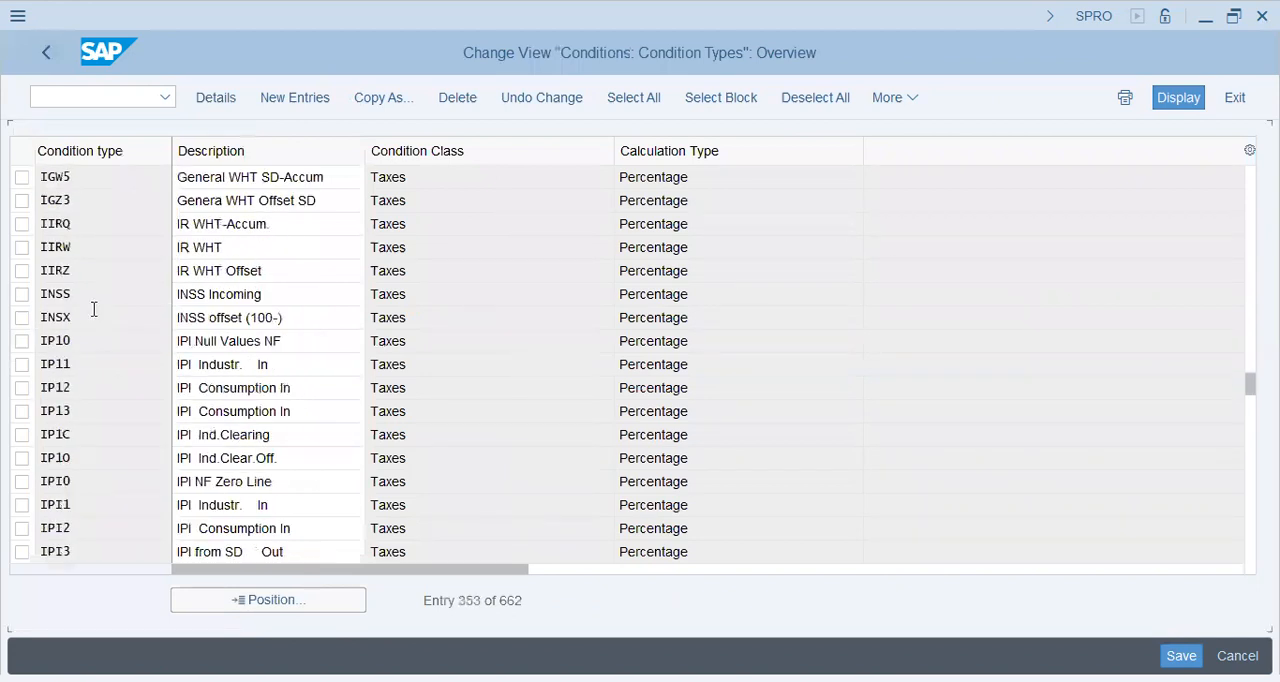
scroll(94, 310, "down", 15)
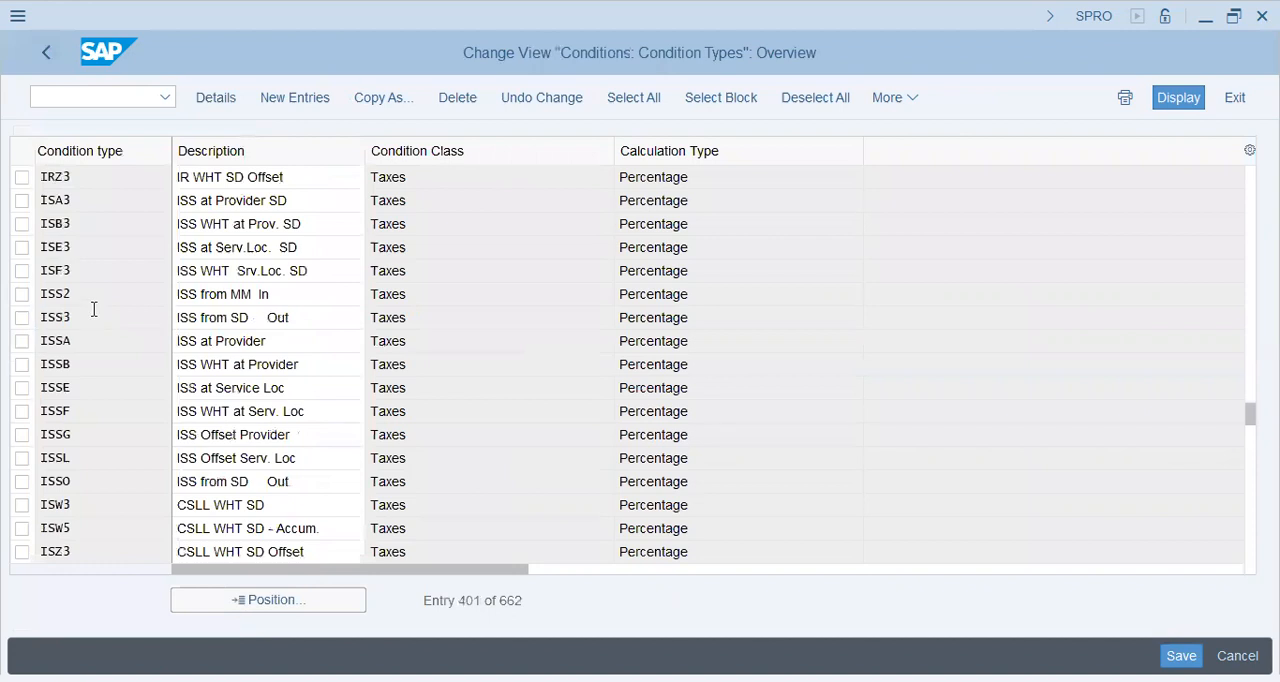
scroll(94, 310, "down", 15)
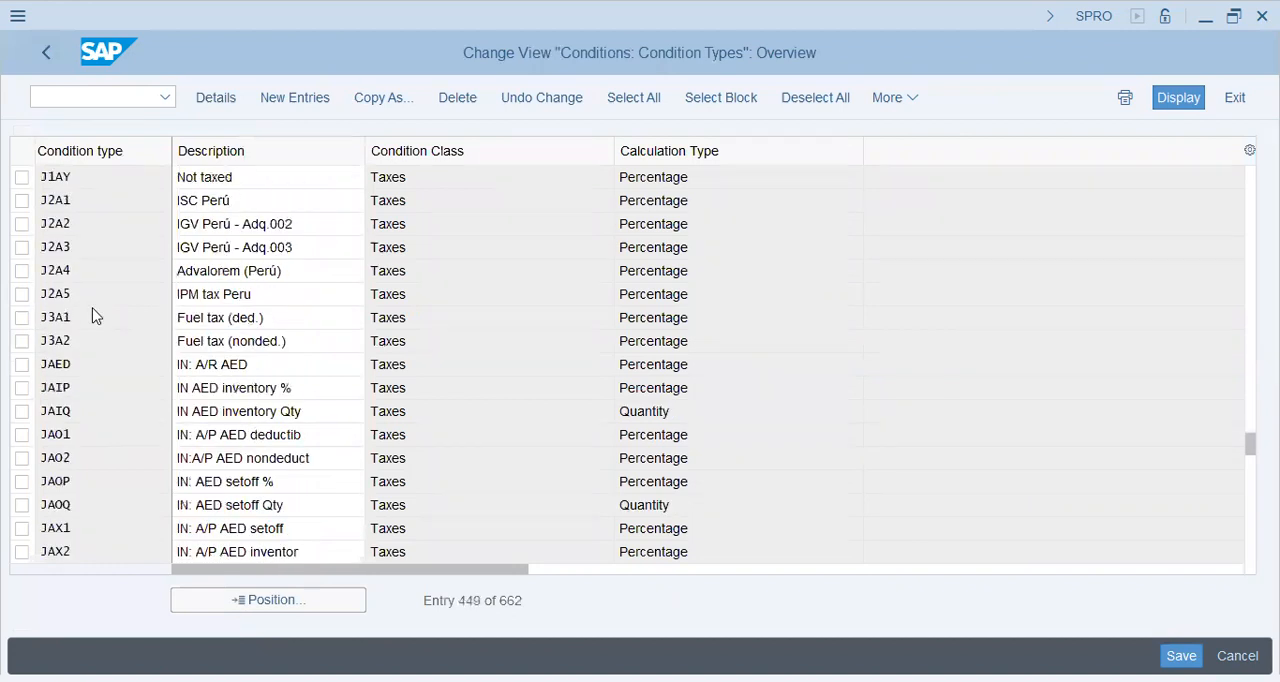
scroll(94, 316, "down", 5)
scroll(94, 310, "down", 15)
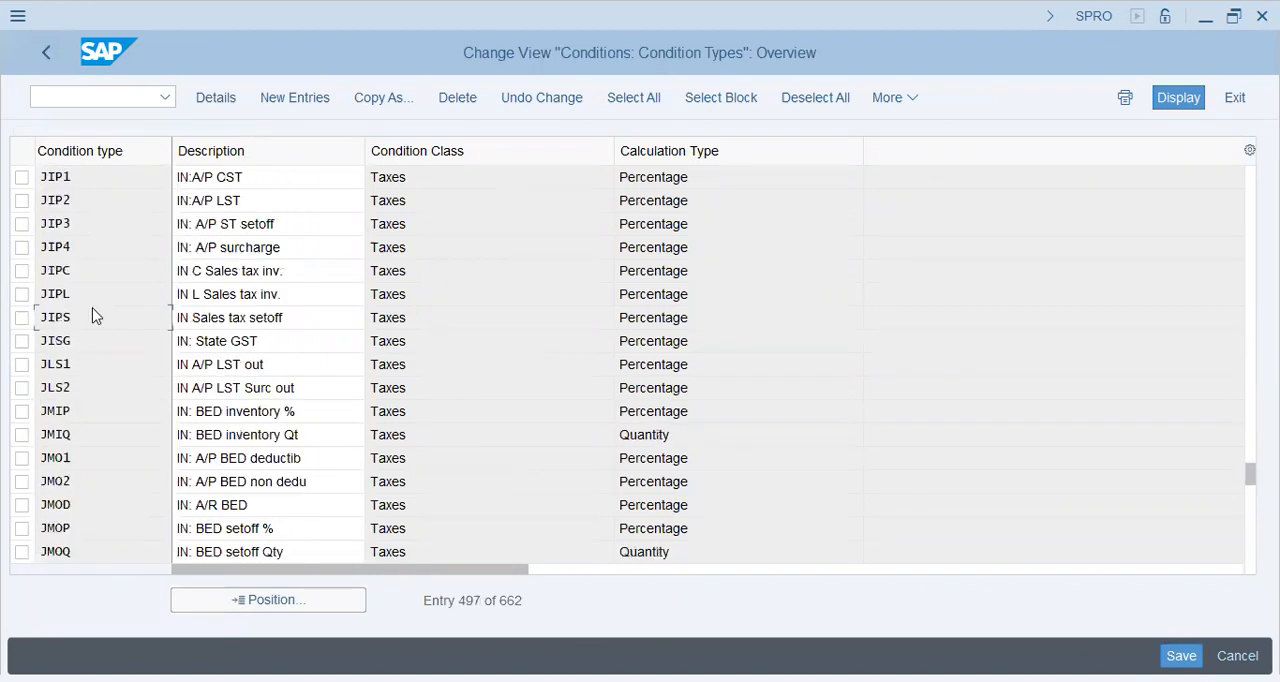
scroll(94, 316, "down", 5)
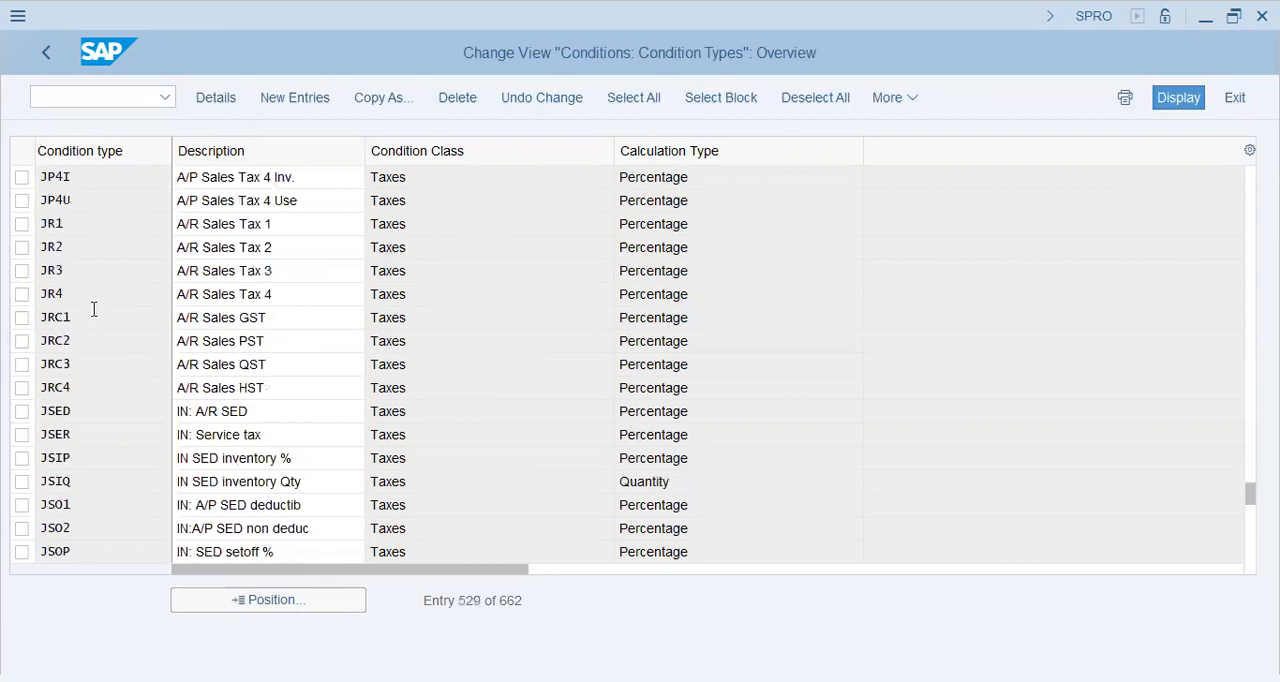
scroll(94, 310, "down", 10)
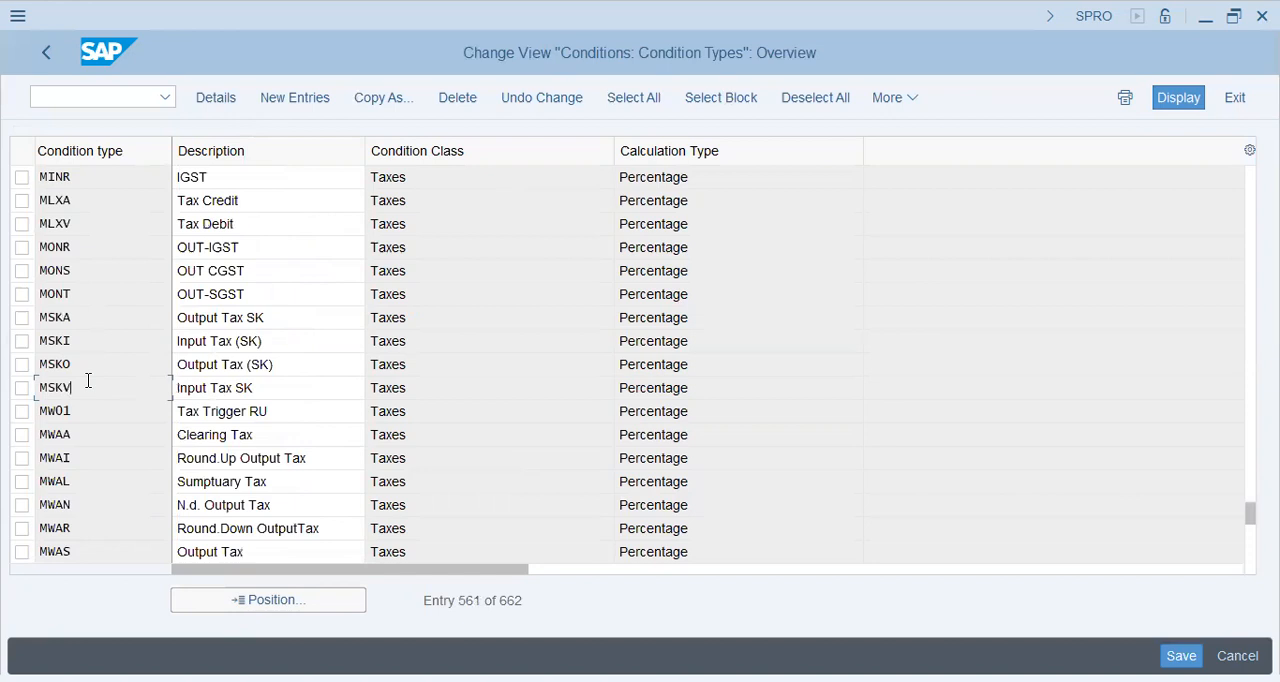
scroll(88, 380, "down", 5)
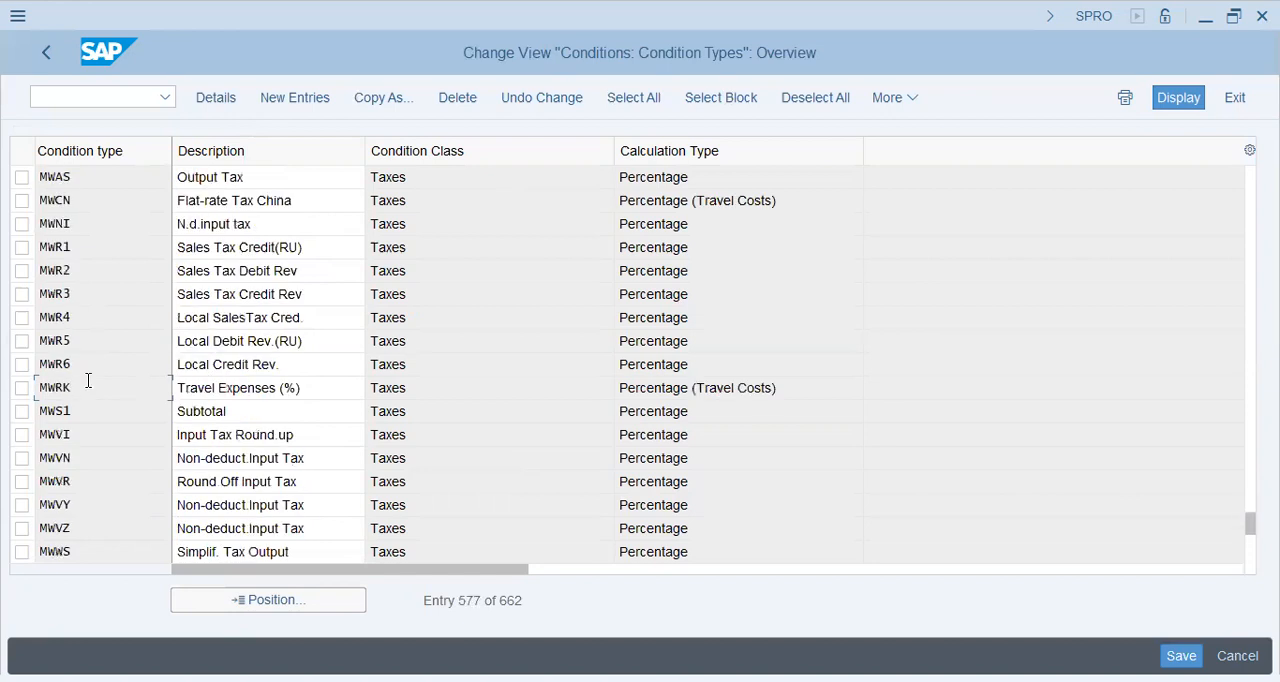
Compare the MWAS entry with the neighbouring MW condition types and open the details of MWAS, Output Tax
left_click(258, 176)
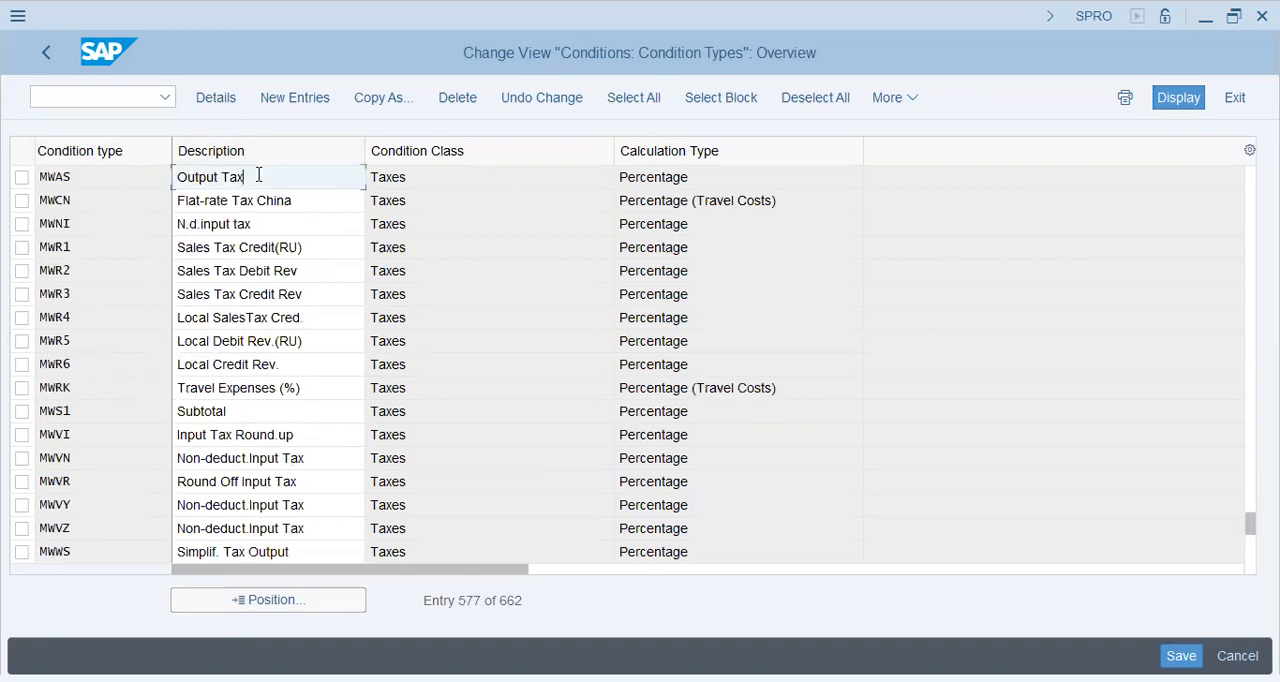
left_click(107, 418)
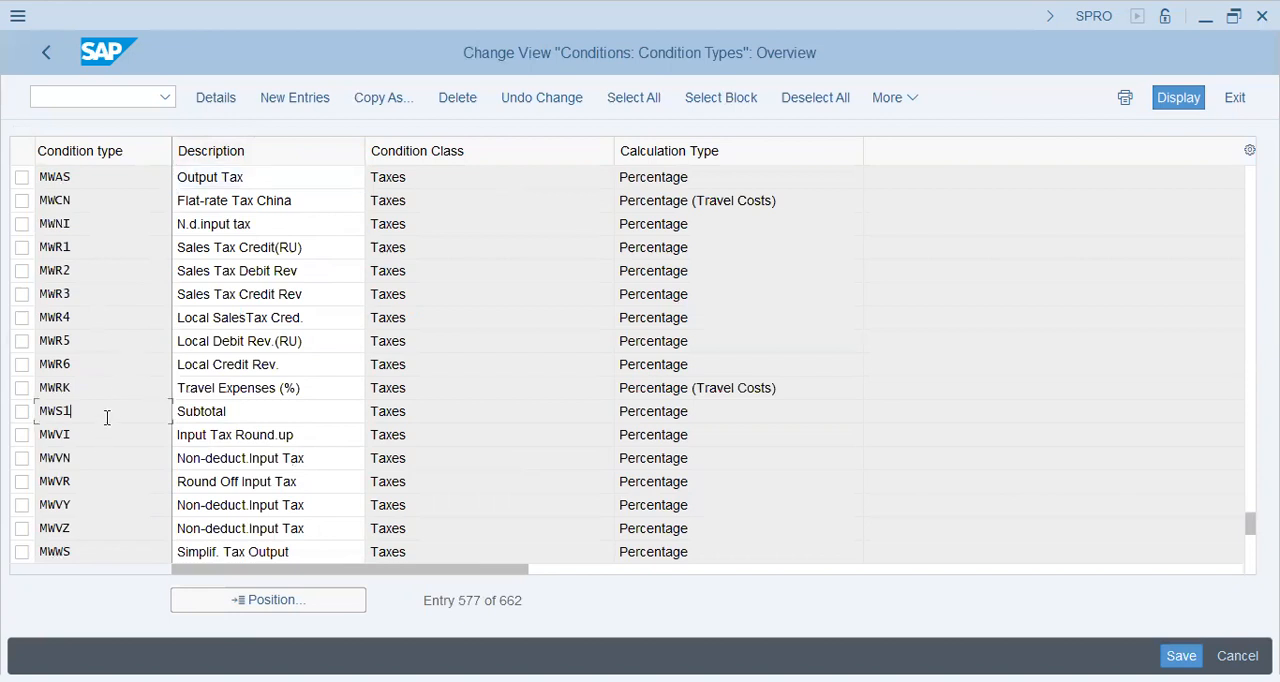
scroll(107, 418, "down", 5)
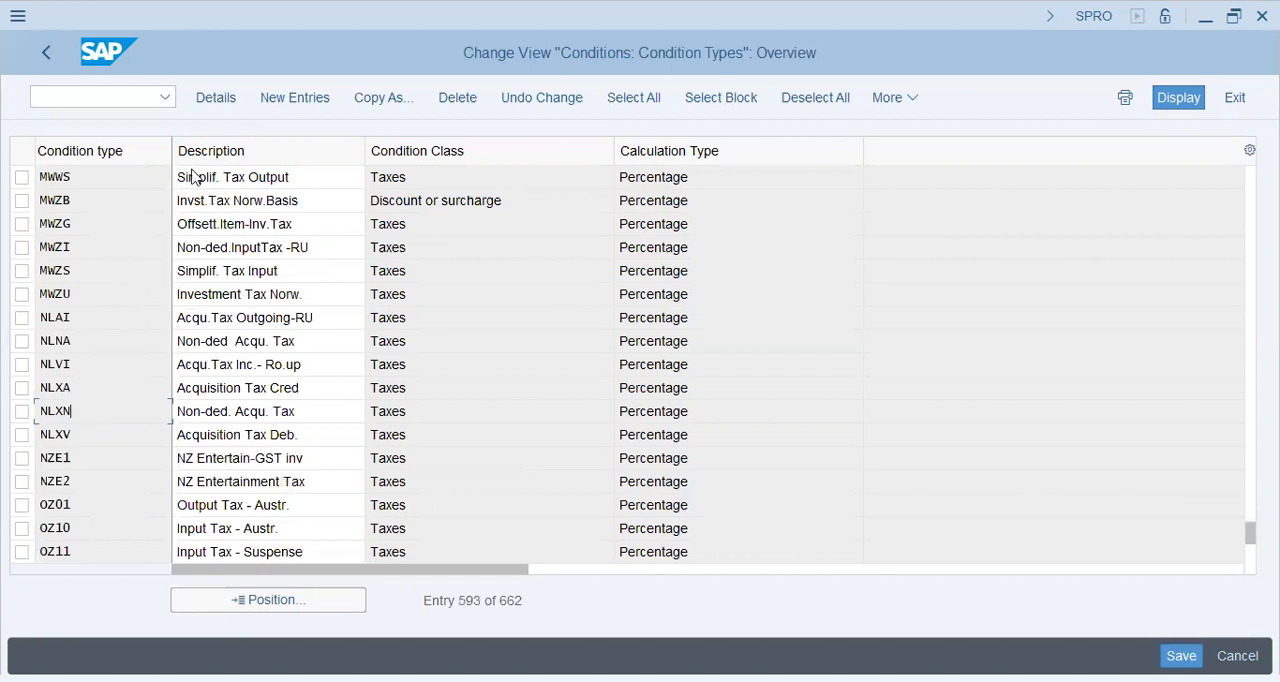
scroll(193, 170, "up", 5)
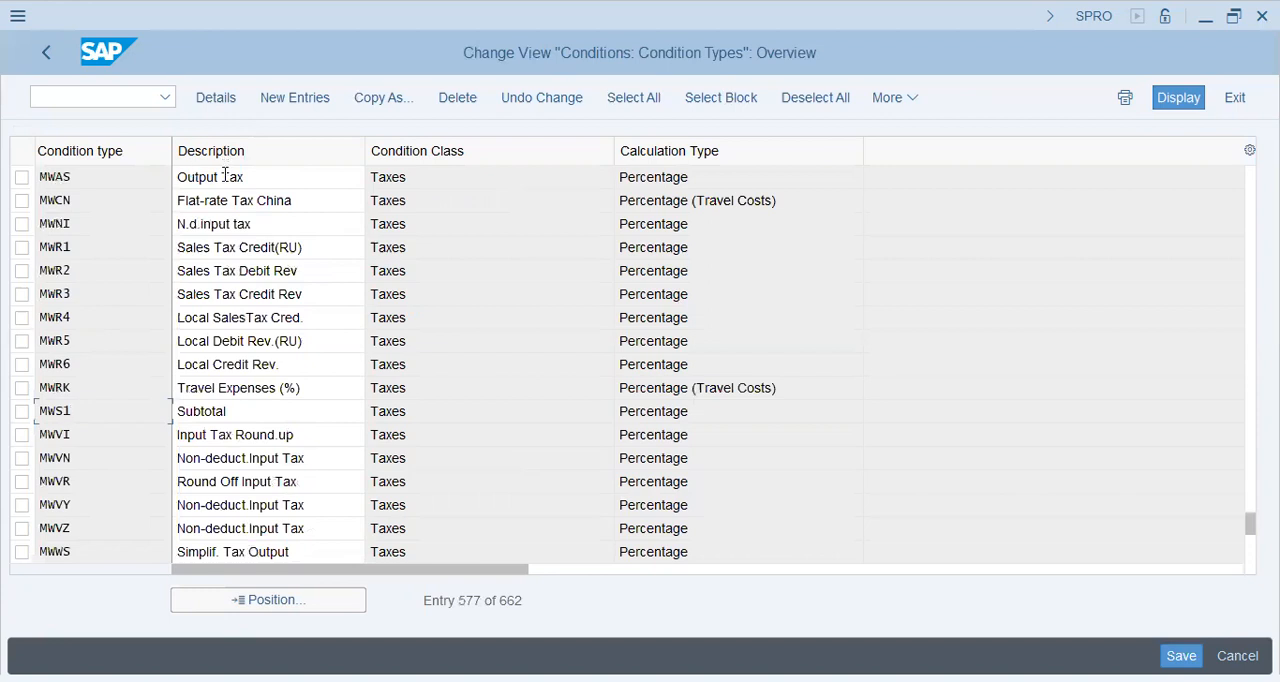
double_click(219, 177)
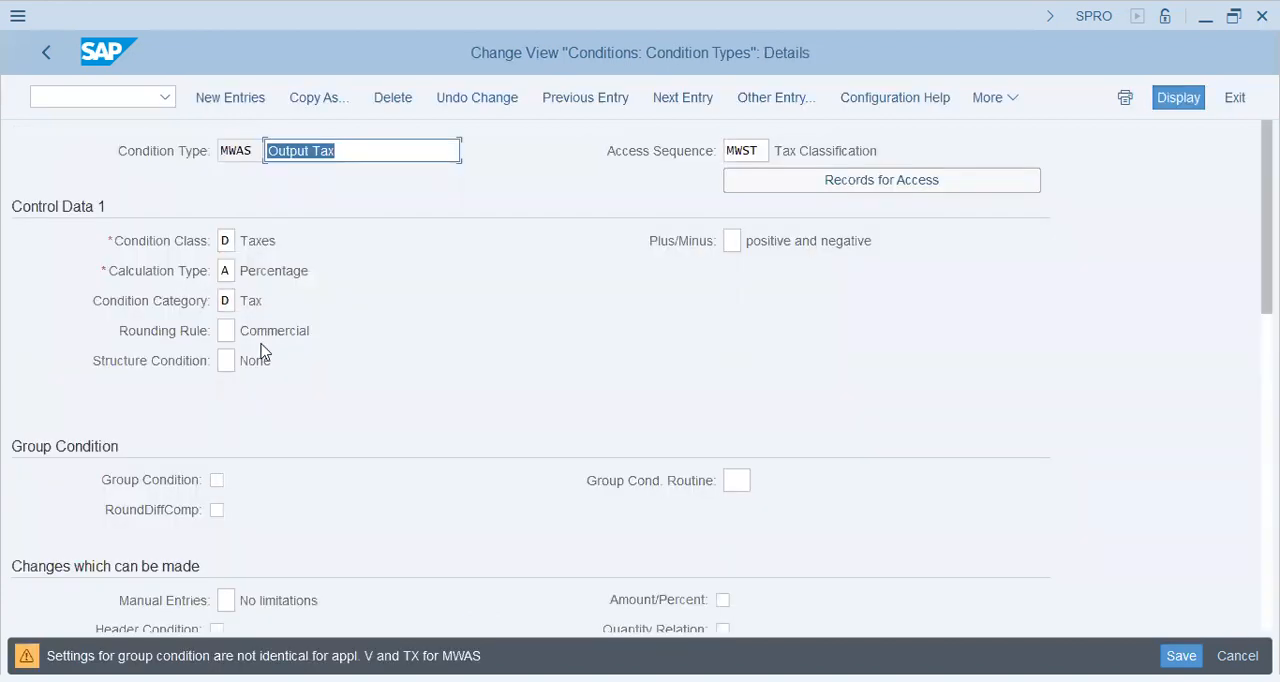
Examine the description of condition type MWAS and its assigned access sequence MWST
left_click(377, 150)
left_click_drag(341, 150, 266, 154)
double_click(761, 150)
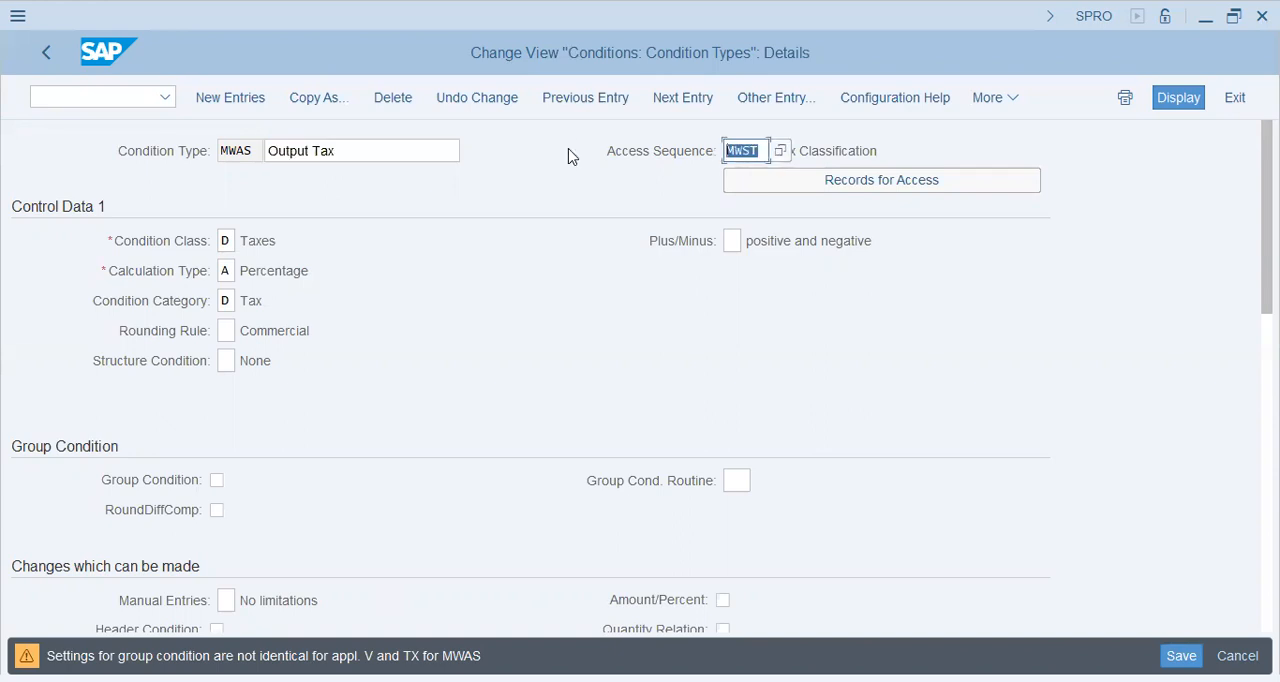
left_click_drag(392, 150, 229, 152)
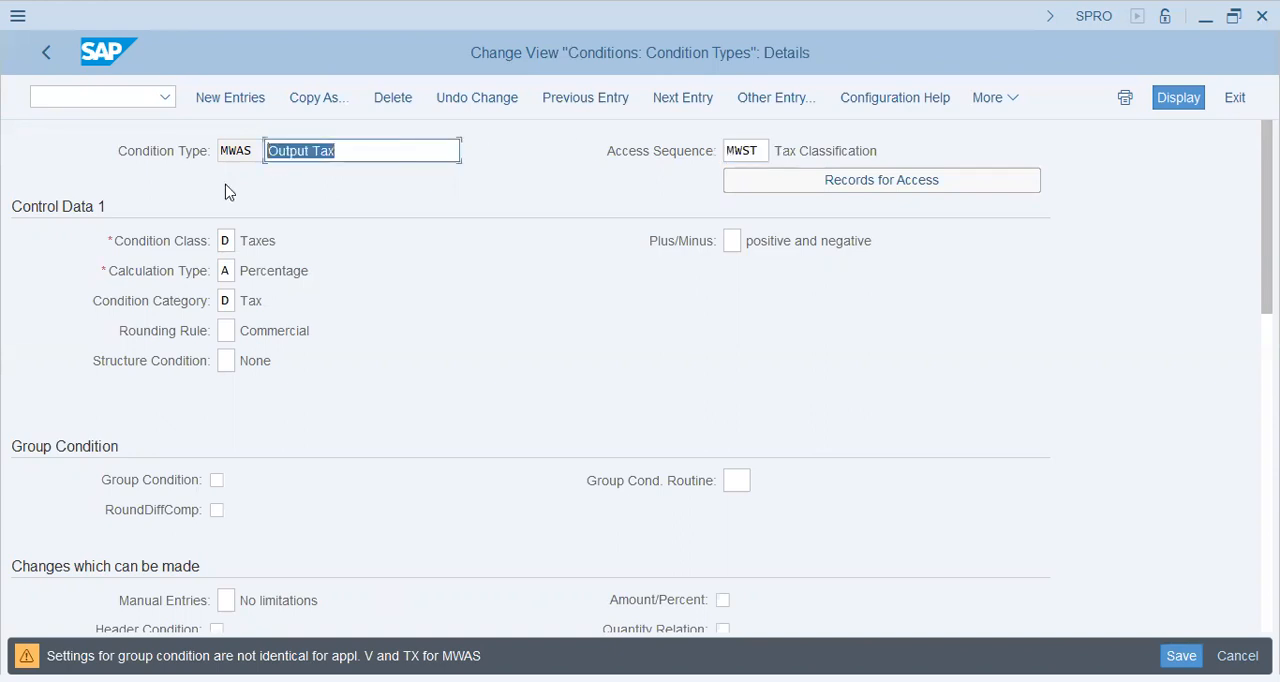
left_click(350, 151)
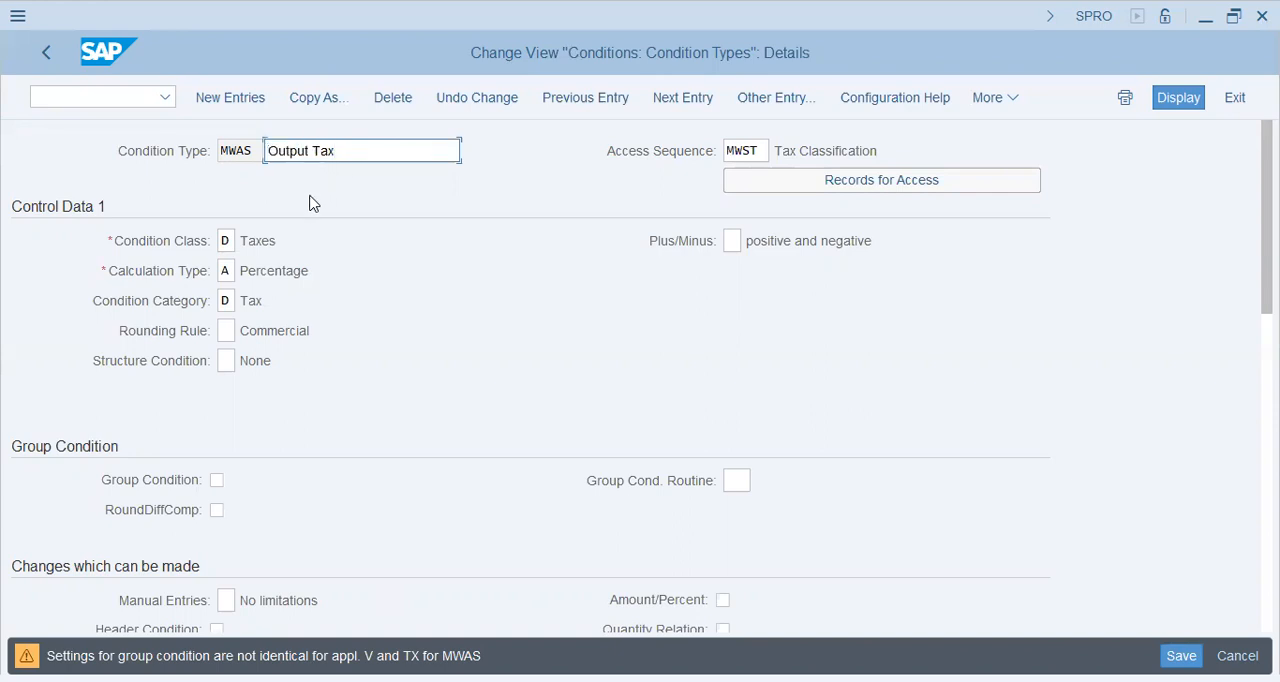
Review the possible values for Condition Class of MWAS and close the list without choosing another one
left_click(228, 240)
left_click(270, 240)
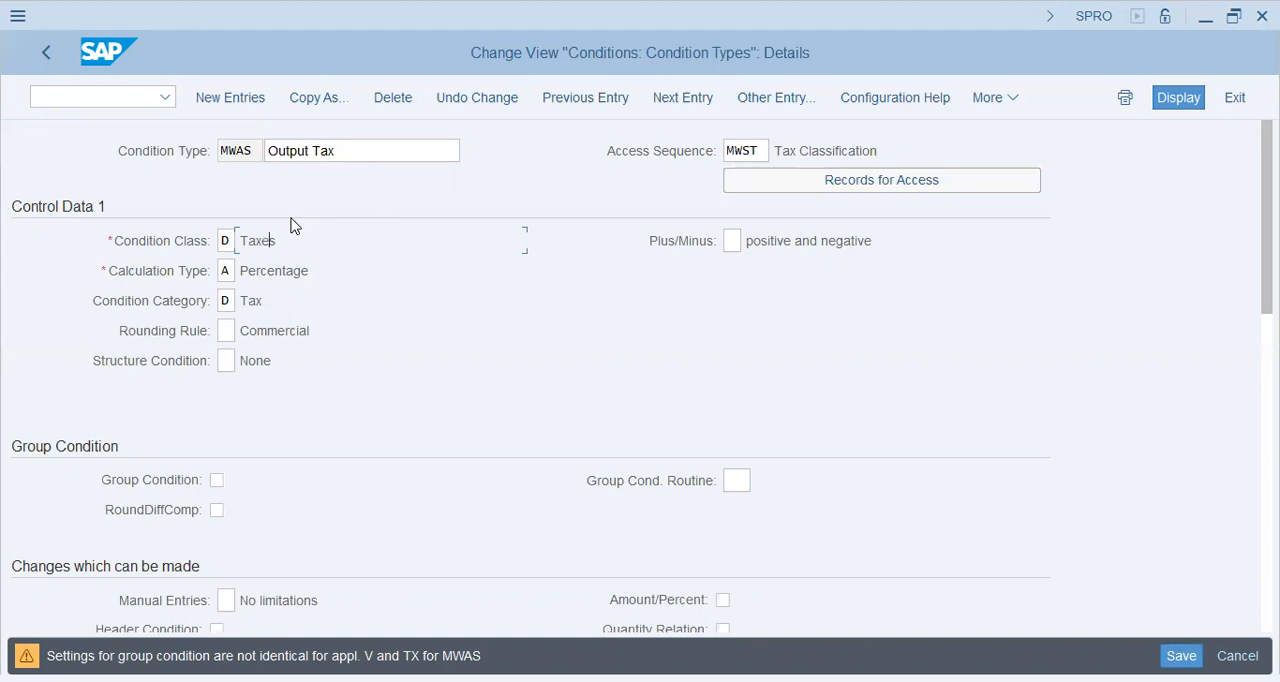
left_click(232, 243)
left_click(241, 246)
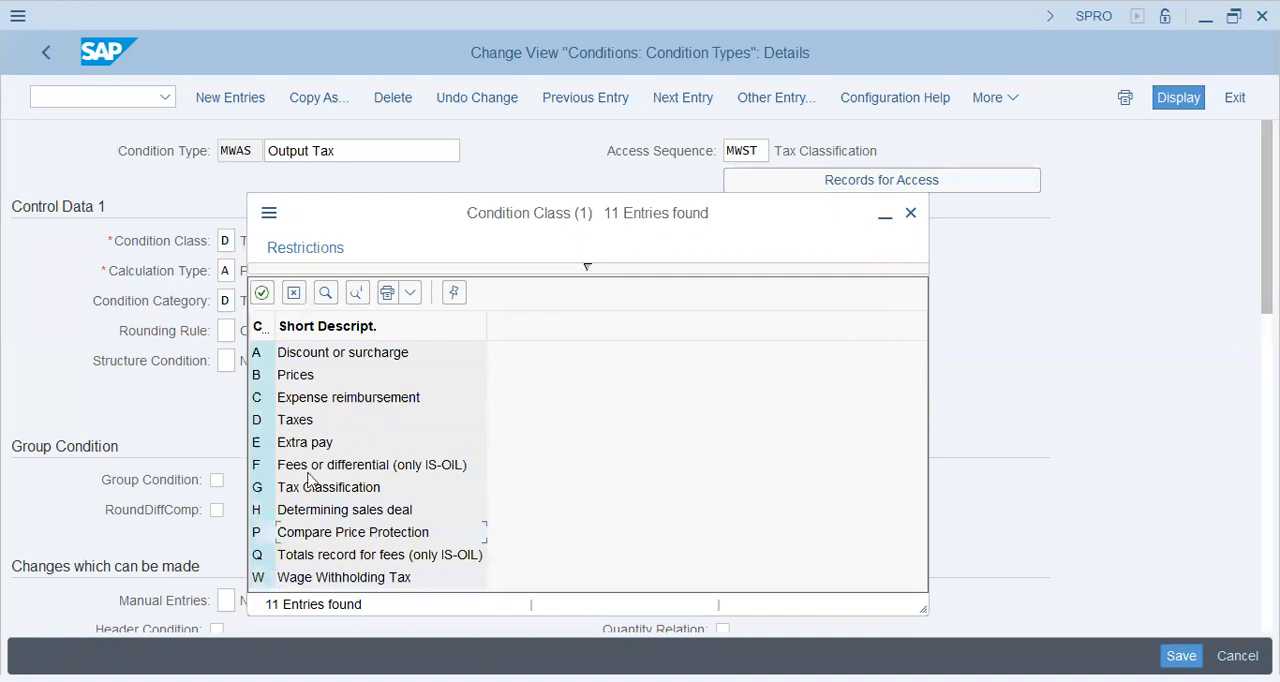
left_click(292, 298)
Display the possible values for Calculation Type and examine the first ones, such as Net weight, Volume and Per mille
left_click(234, 270)
left_click(248, 278)
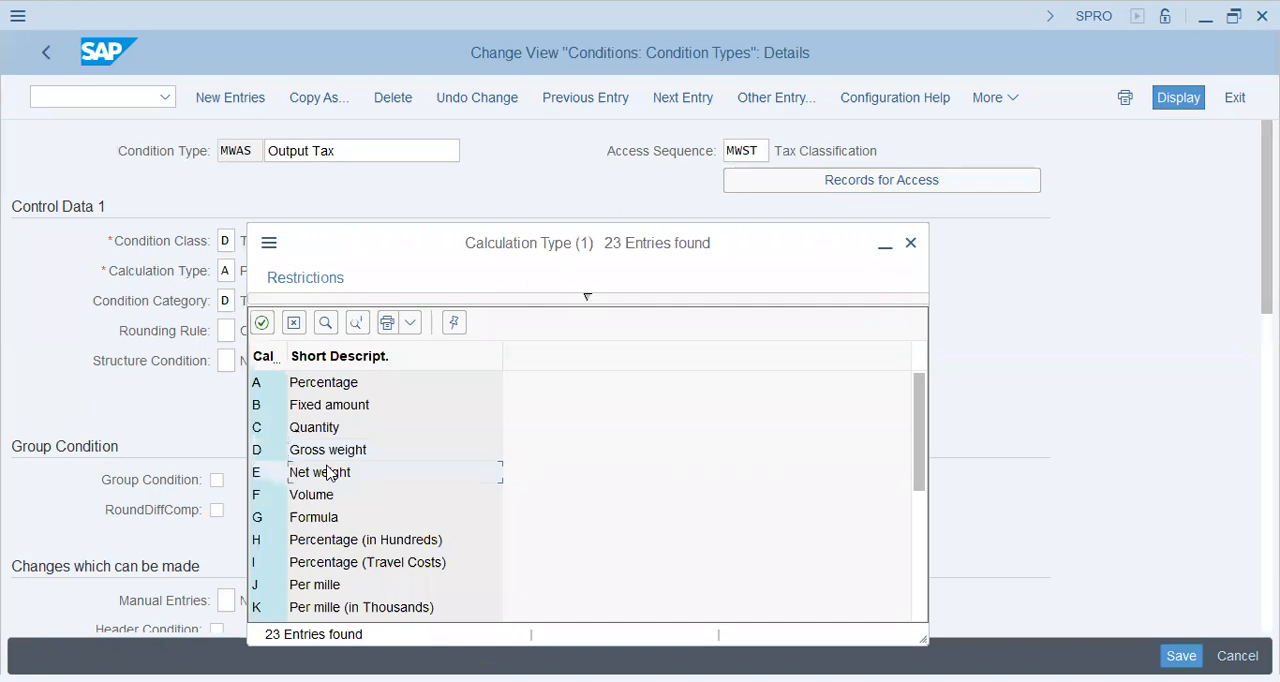
left_click(324, 498)
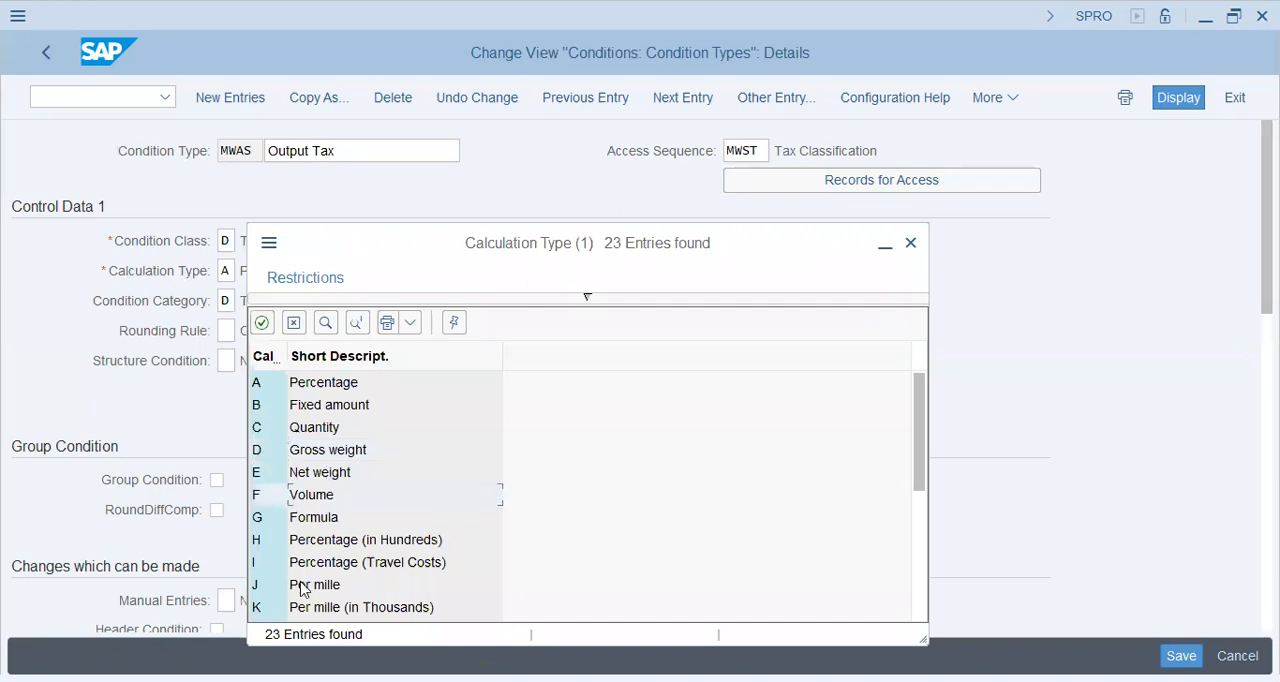
left_click(303, 587)
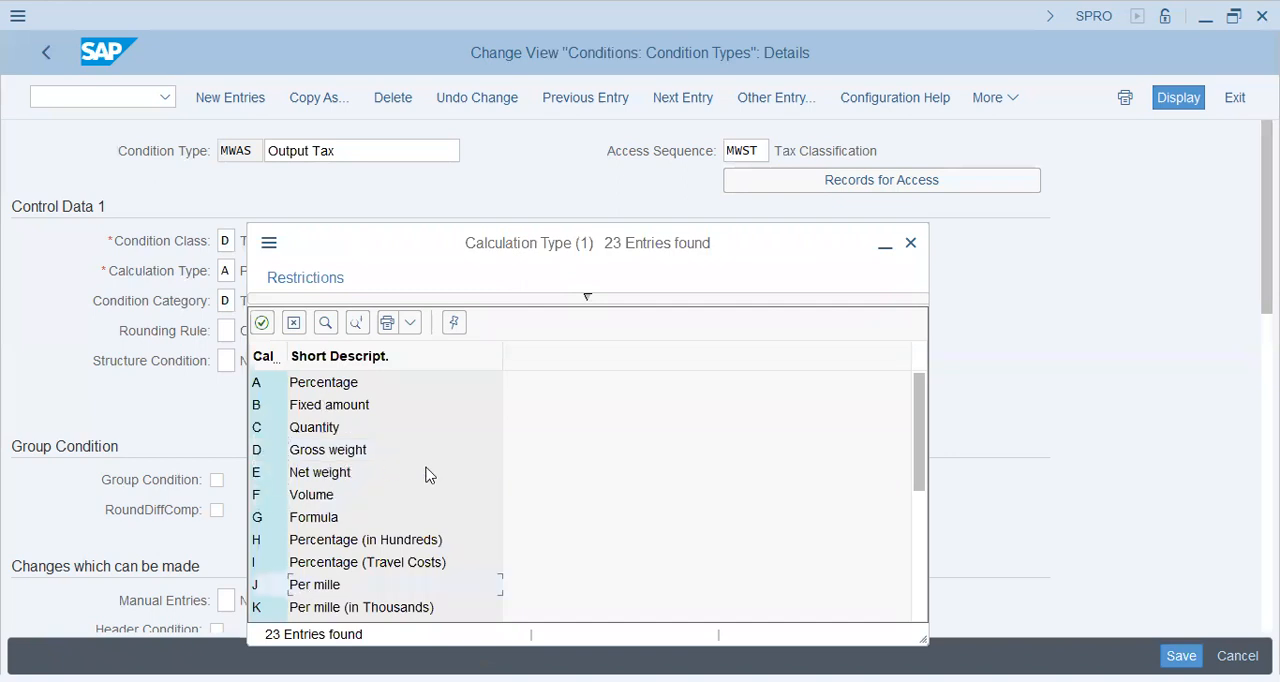
left_click(331, 481)
left_click(335, 490)
Review the remaining calculation types, including Quantity - Monthly Price, Quantity - Year Price and Commodity Price, and close the list without choosing one
key("Down")
key("Down")
key("Down")
key("Down")
key("Down")
key("Down")
key("Down")
key("Down")
key("Down")
key("Down")
key("Down")
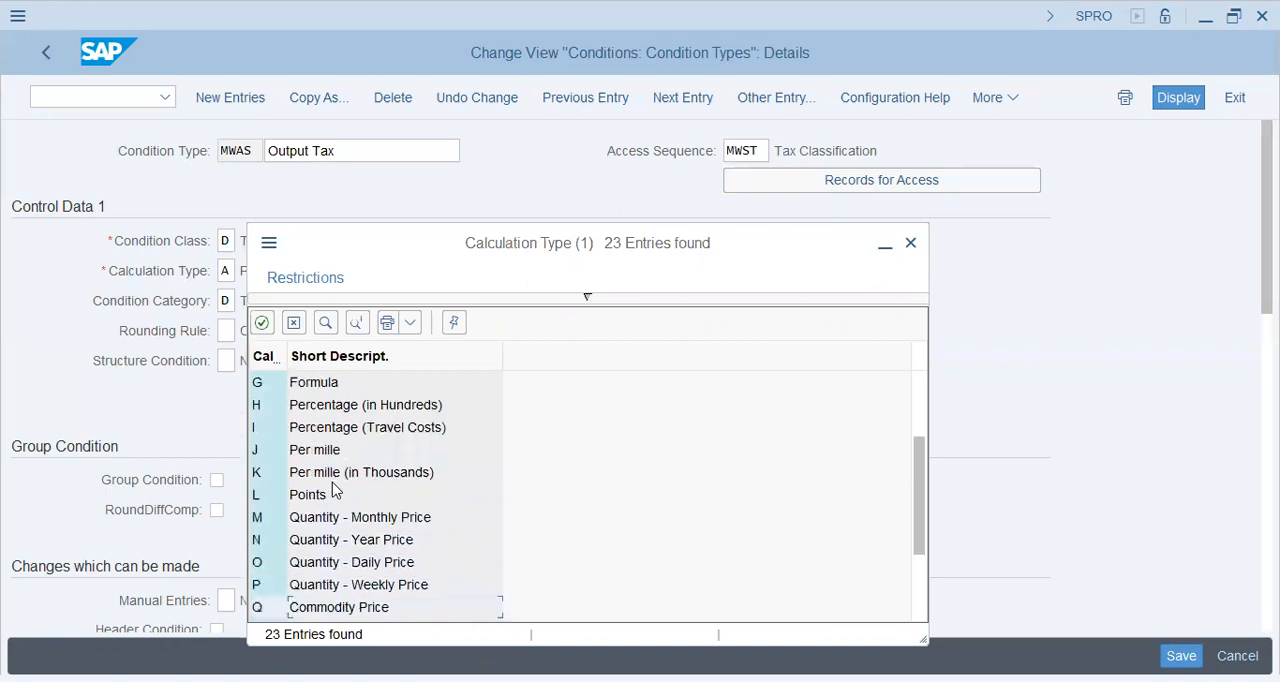
left_click(332, 493)
key("Page_Down")
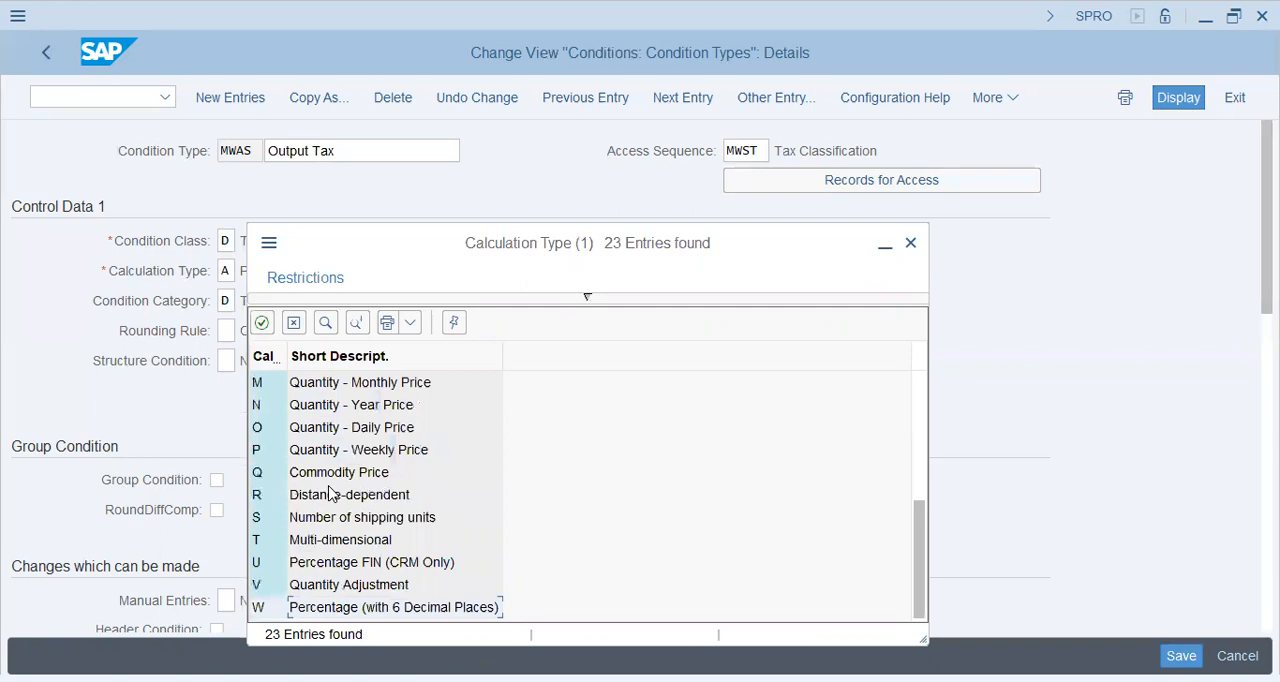
left_click(343, 410)
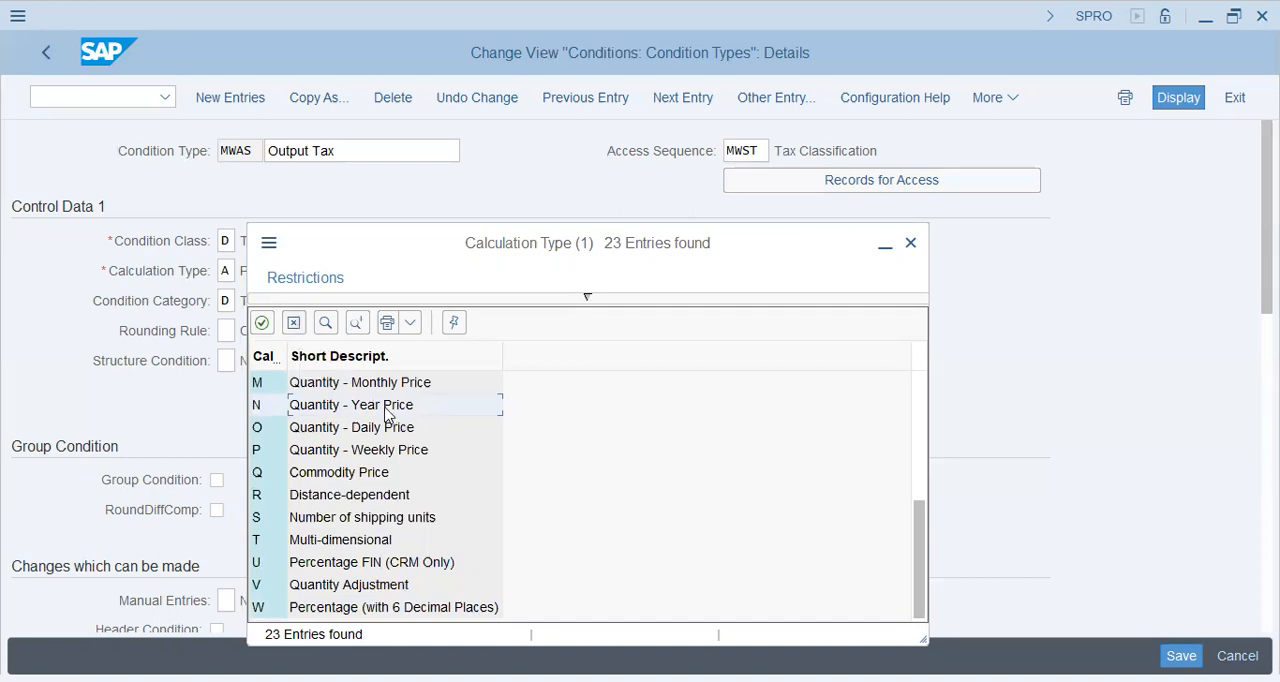
left_click(314, 388)
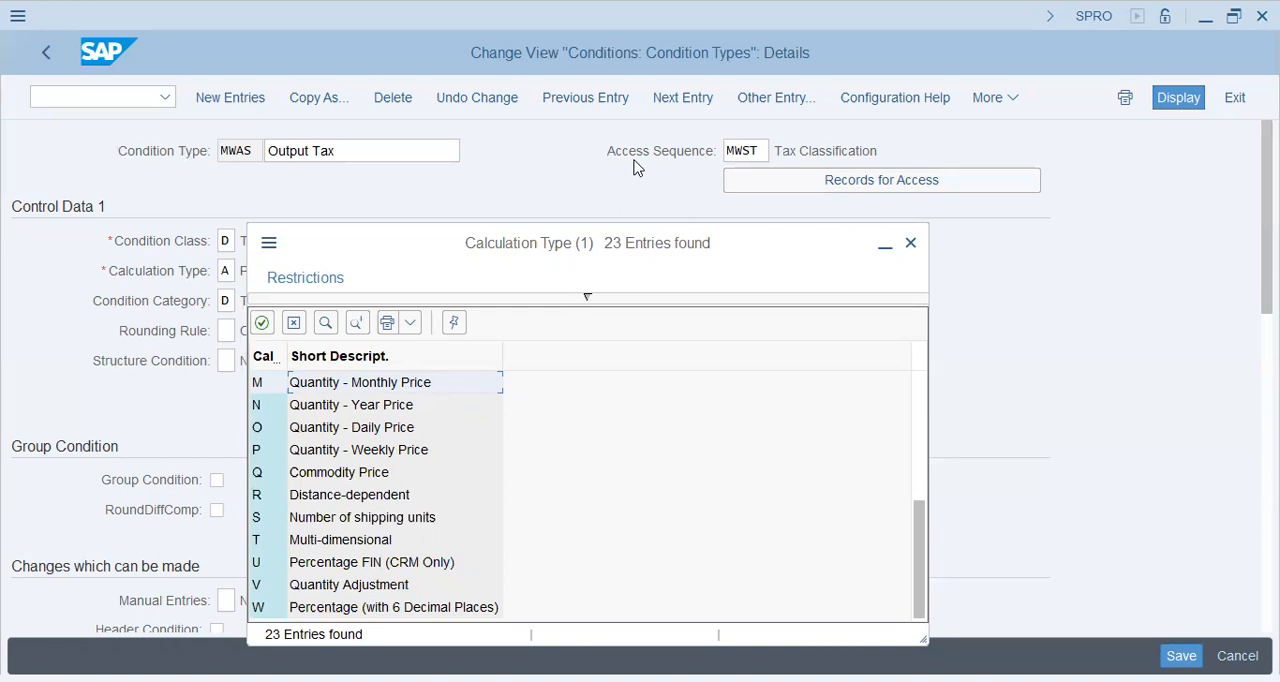
left_click(374, 477)
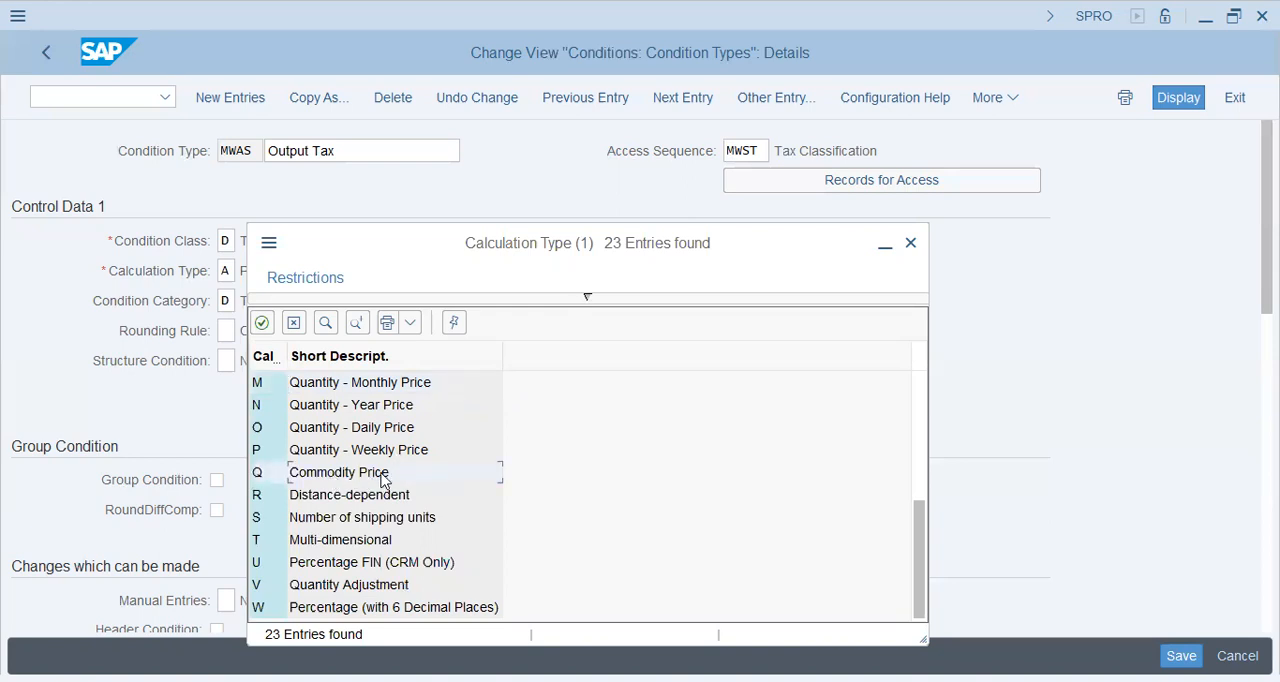
left_click(294, 320)
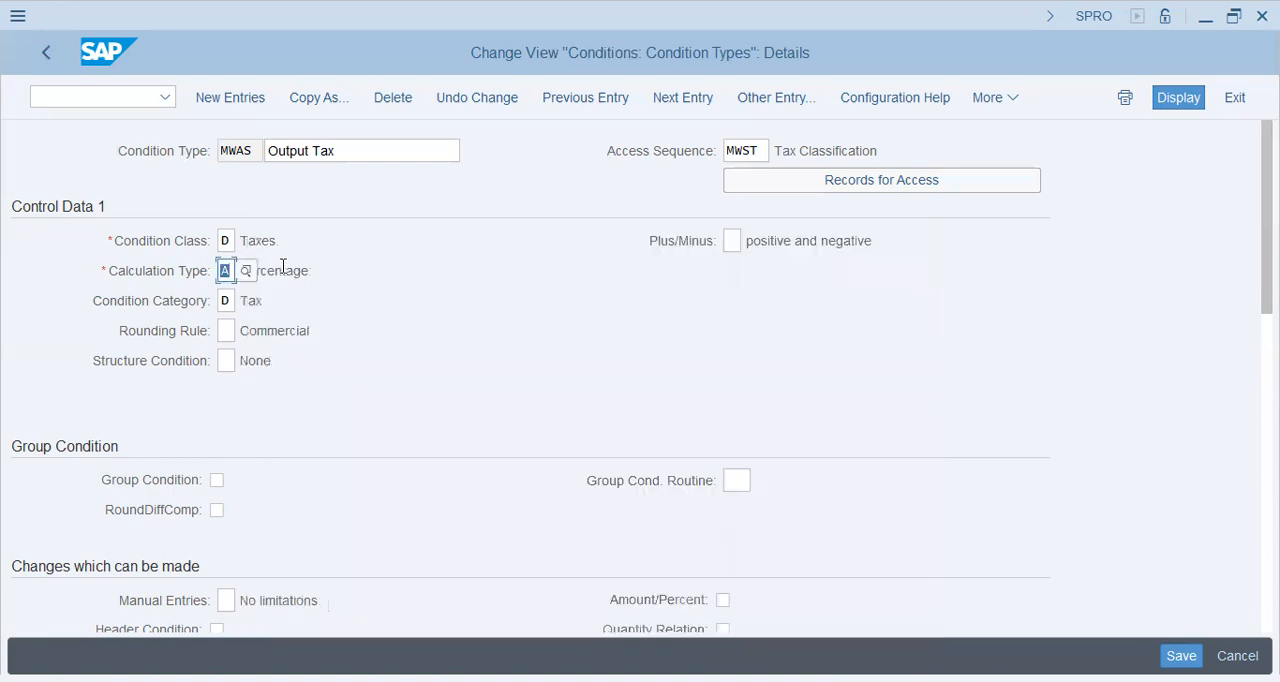
Display the possible values for Condition Category of MWAS and examine the entries around Packaging, Delivery costs, Insurance and Tax
left_click_drag(283, 268, 346, 276)
left_click(227, 301)
left_click(243, 302)
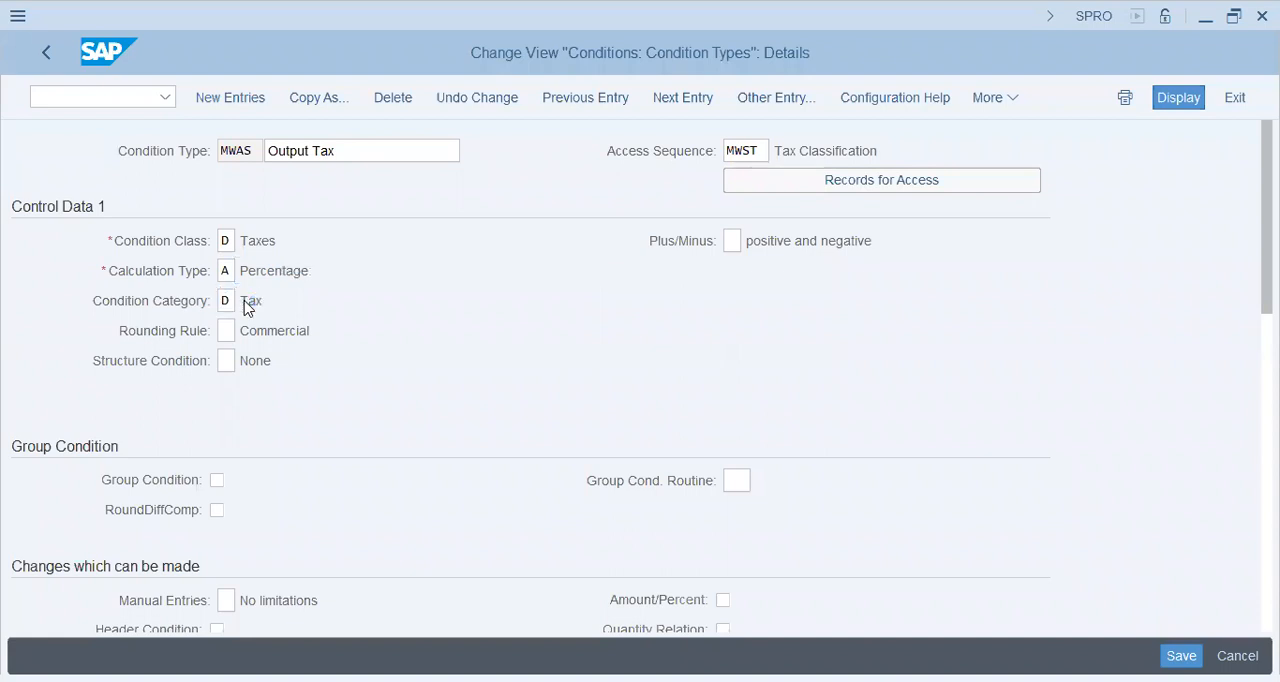
key("Down")
key("Down")
key("Down")
key("Down")
key("Down")
key("Down")
key("Down")
key("Down")
key("Down")
key("Down")
key("Down")
key("Down")
key("Down")
key("Down")
key("Down")
key("Down")
key("Down")
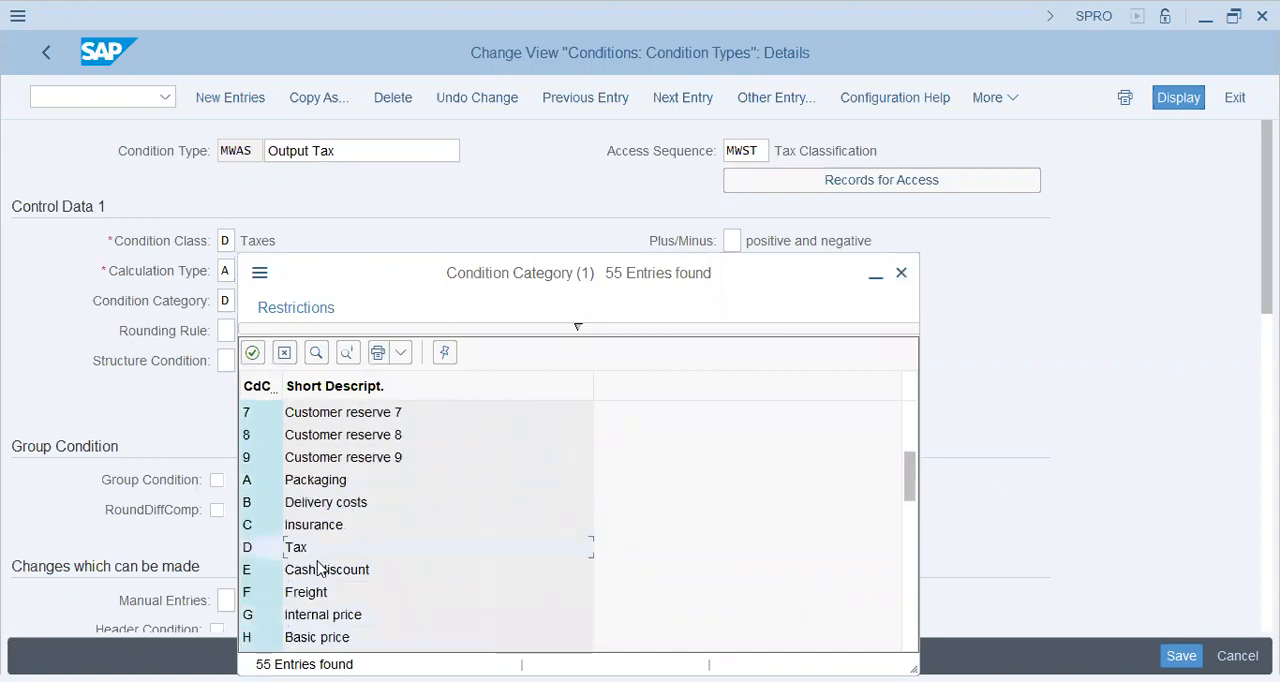
Review the condition categories from Internal price through Standard cost, including Input Tax not Deductible and Base amount including tax
left_click(316, 614)
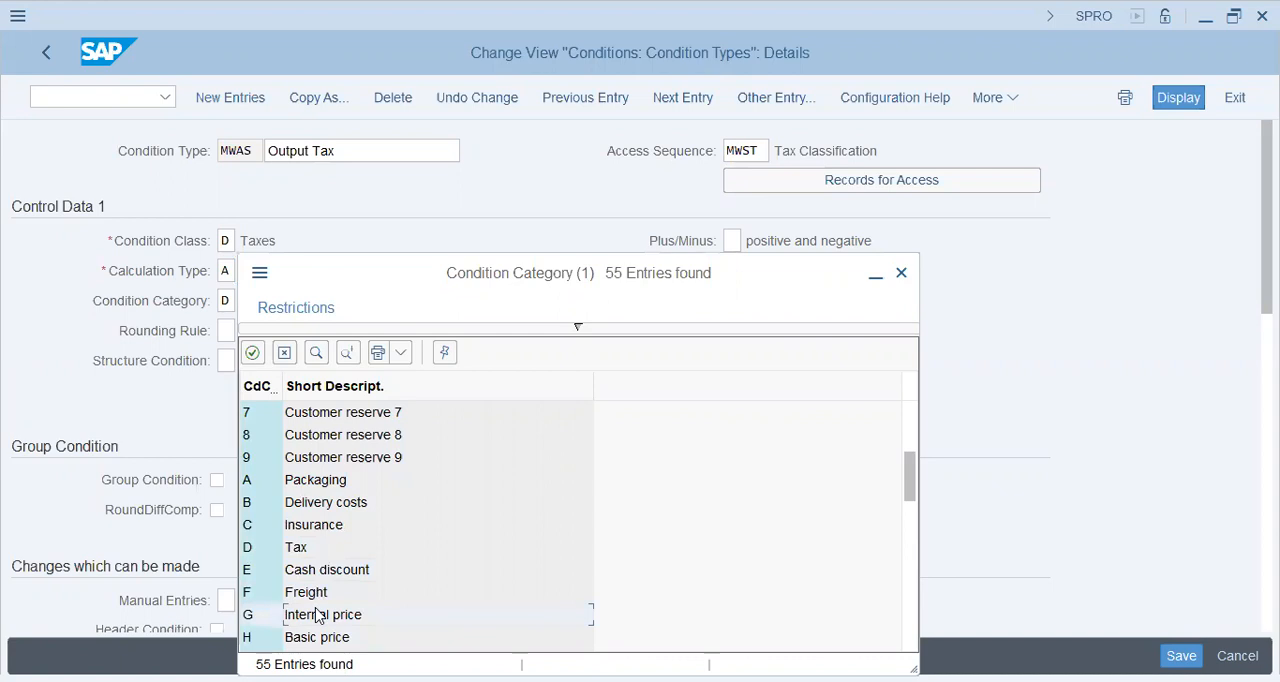
key("Down")
key("Down")
key("Down")
key("Down")
key("Down")
key("Down")
key("Down")
key("Down")
key("Down")
key("Down")
key("Down")
key("Down")
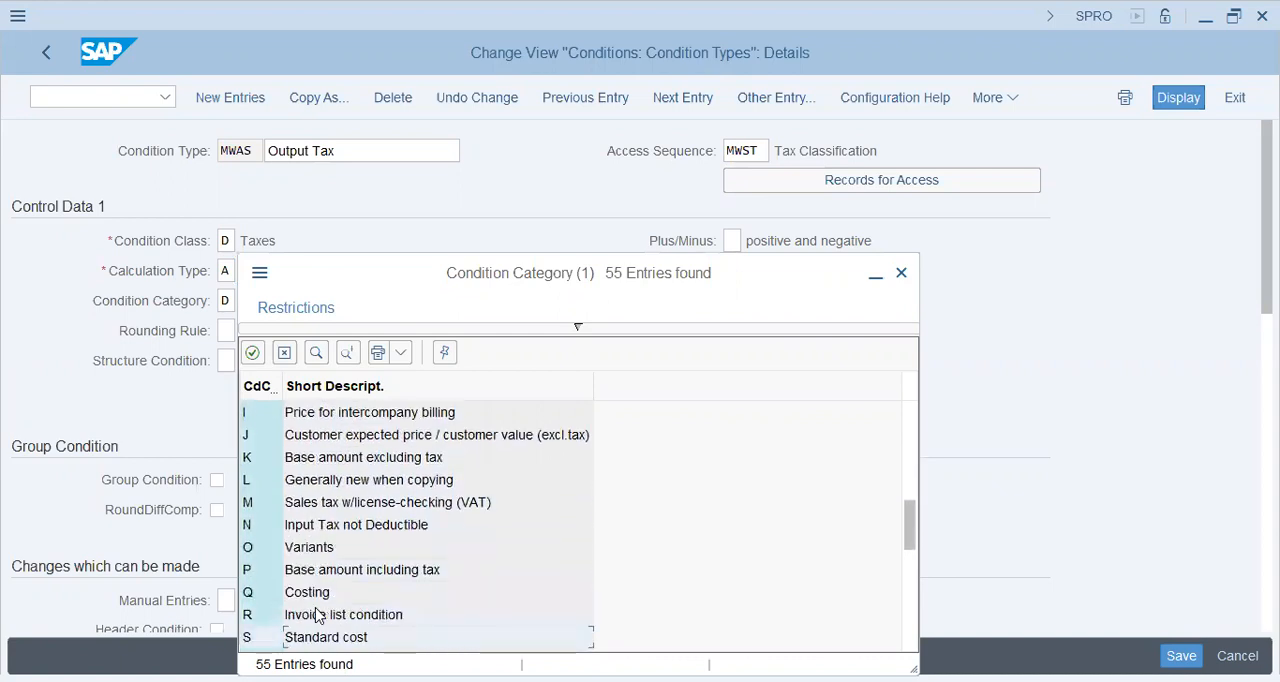
key("Up")
key("Up")
key("Up")
key("Up")
key("Up")
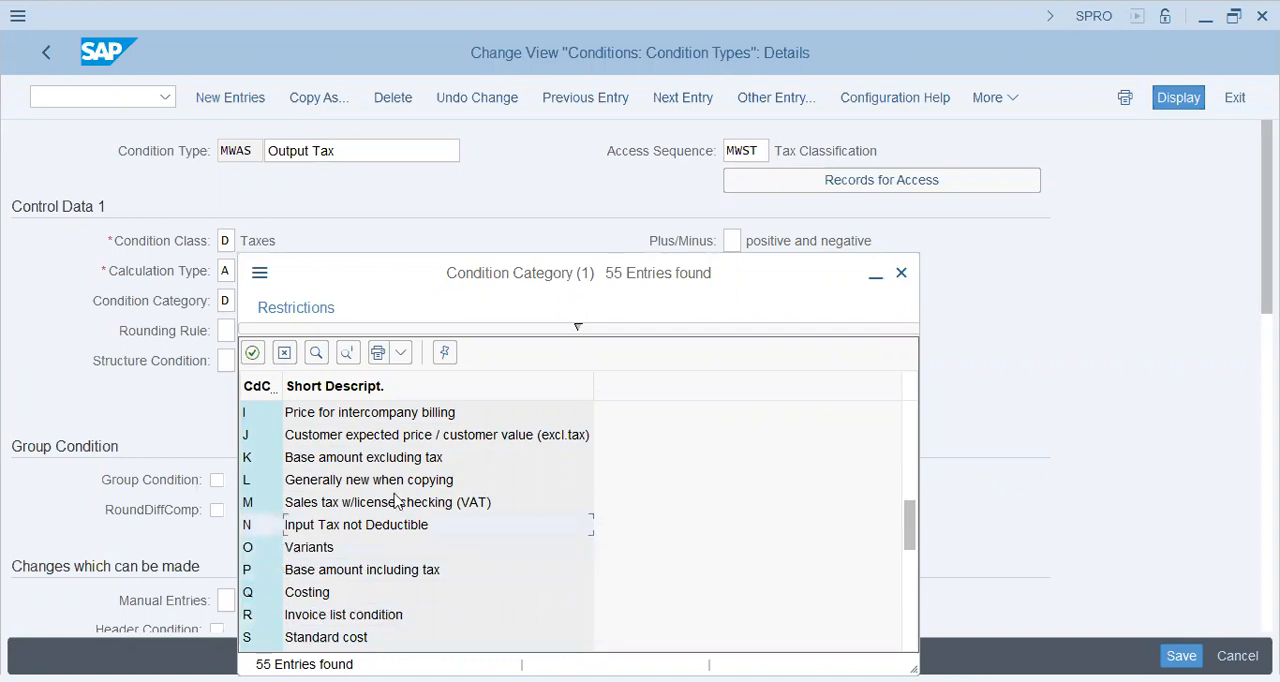
Review the remaining condition categories, including Transfer Price for Group Valuation and Profit Center Cost, and close the list without choosing one
key("Down")
key("Down")
key("Down")
key("Down")
key("Down")
key("Down")
key("Down")
key("Down")
key("Down")
key("Down")
key("Down")
key("Down")
key("Down")
key("Down")
key("Down")
key("Down")
key("Down")
key("Down")
key("Down")
key("Down")
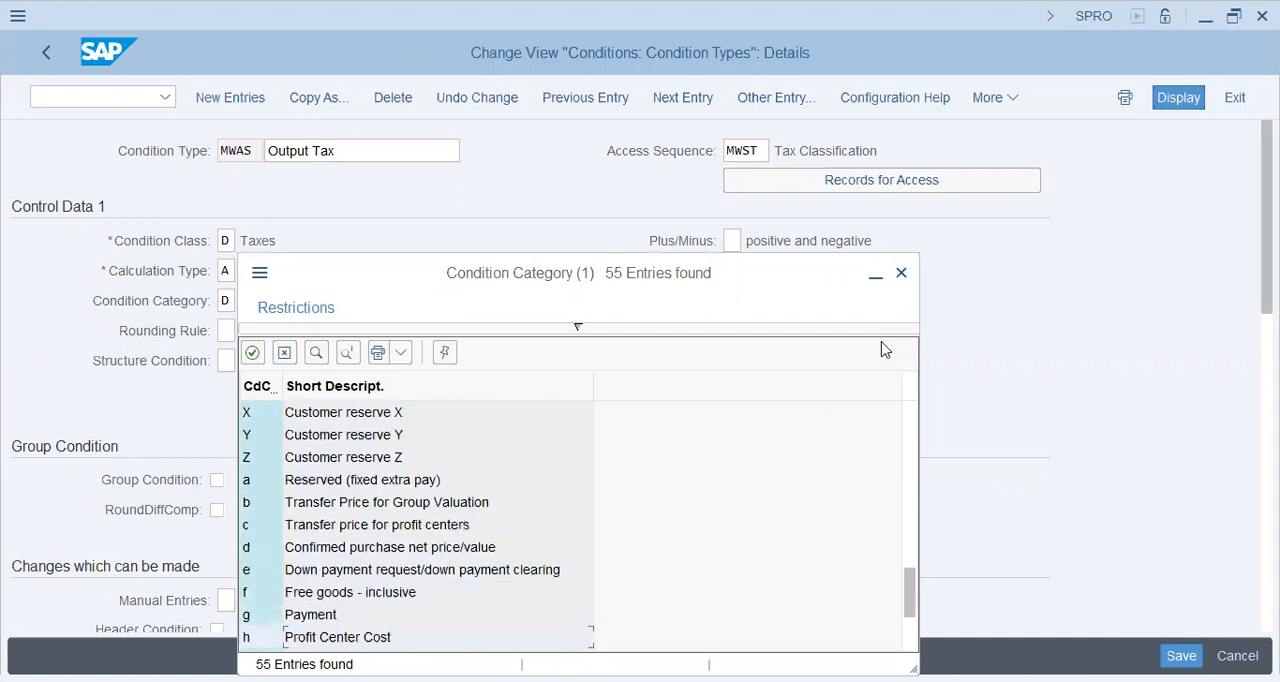
left_click(901, 274)
key("Tab")
Examine the rounding rule, group condition, master data, scale and Control Data 2 settings of MWAS, and return to the condition types overview
left_click(307, 331)
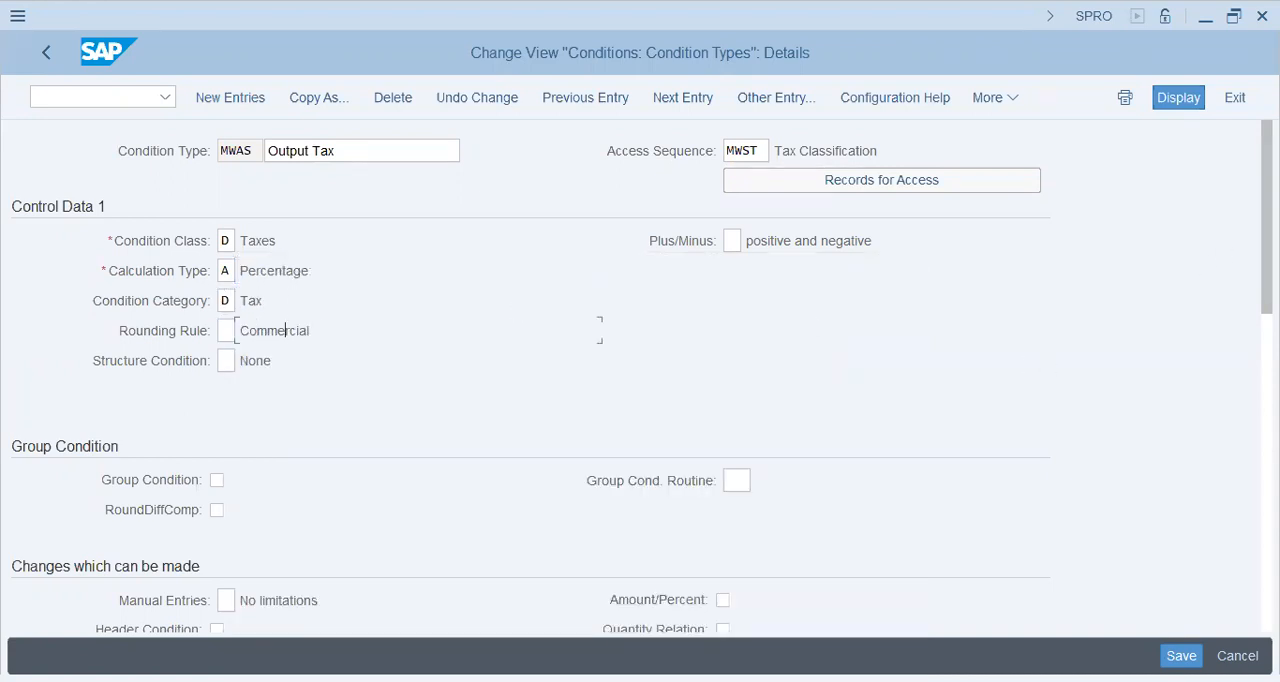
scroll(1207, 265, "down", 5)
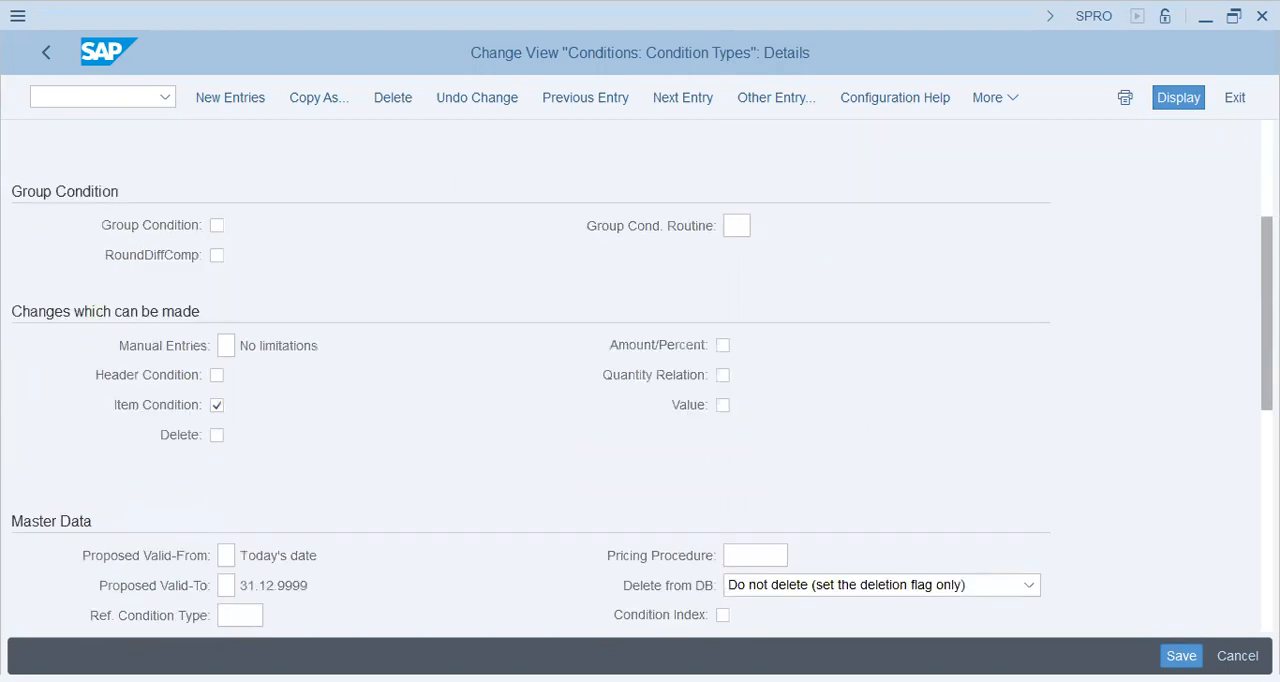
scroll(640, 370, "down", 4)
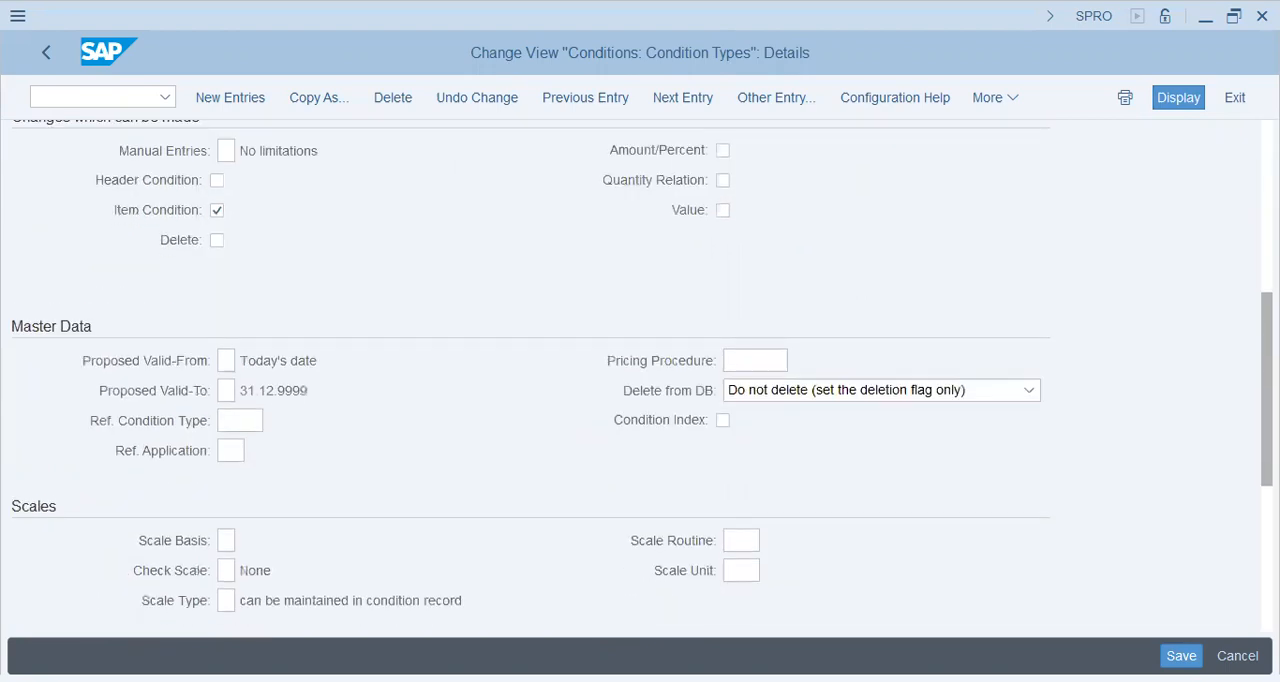
scroll(640, 370, "down", 1)
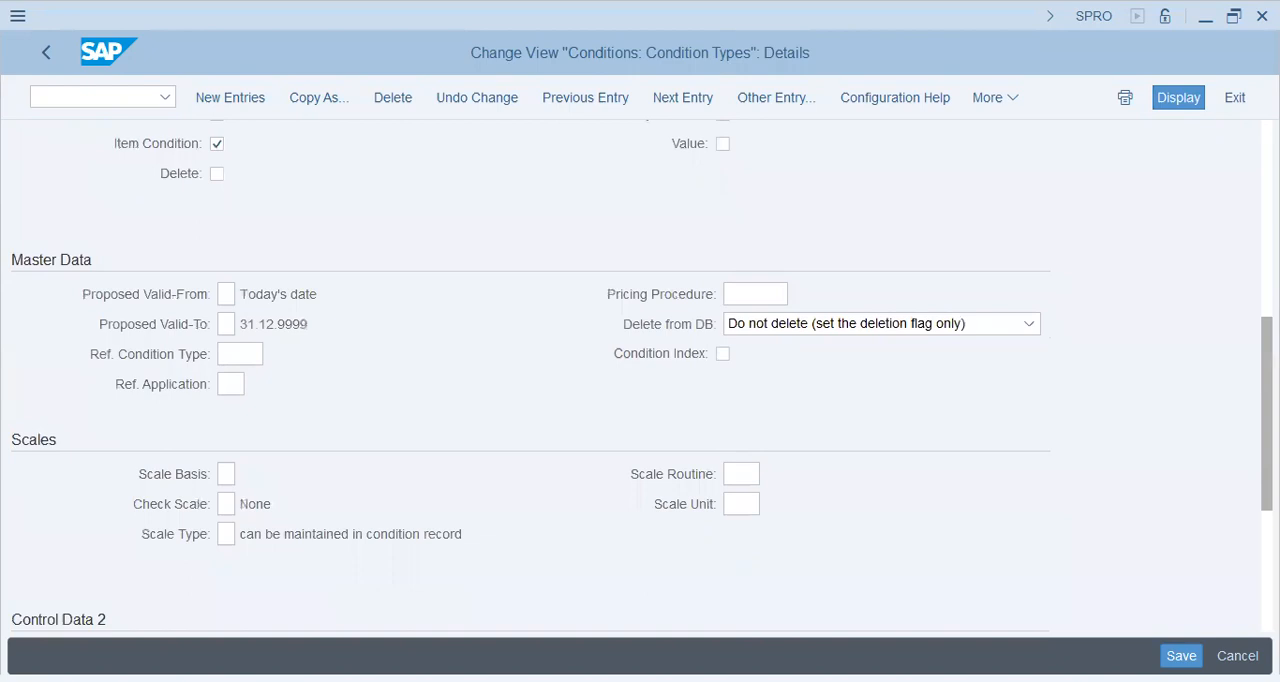
scroll(640, 370, "down", 5)
scroll(1247, 578, "up", 10)
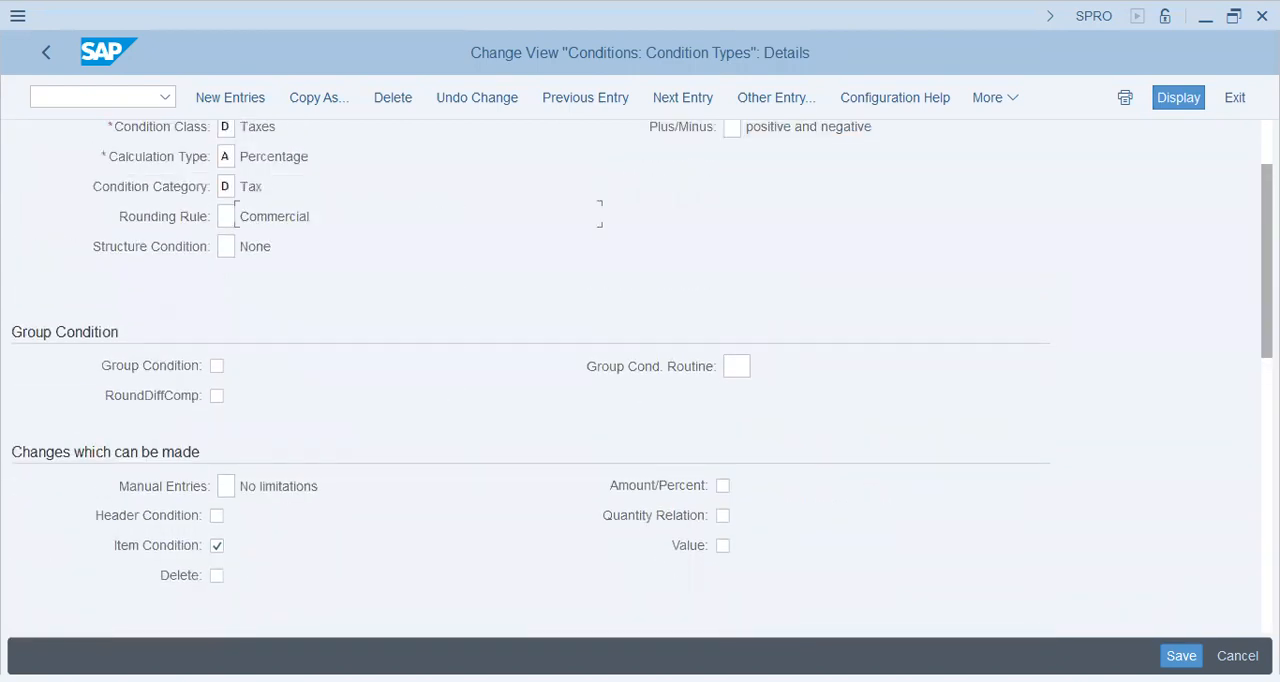
scroll(1247, 578, "down", 10)
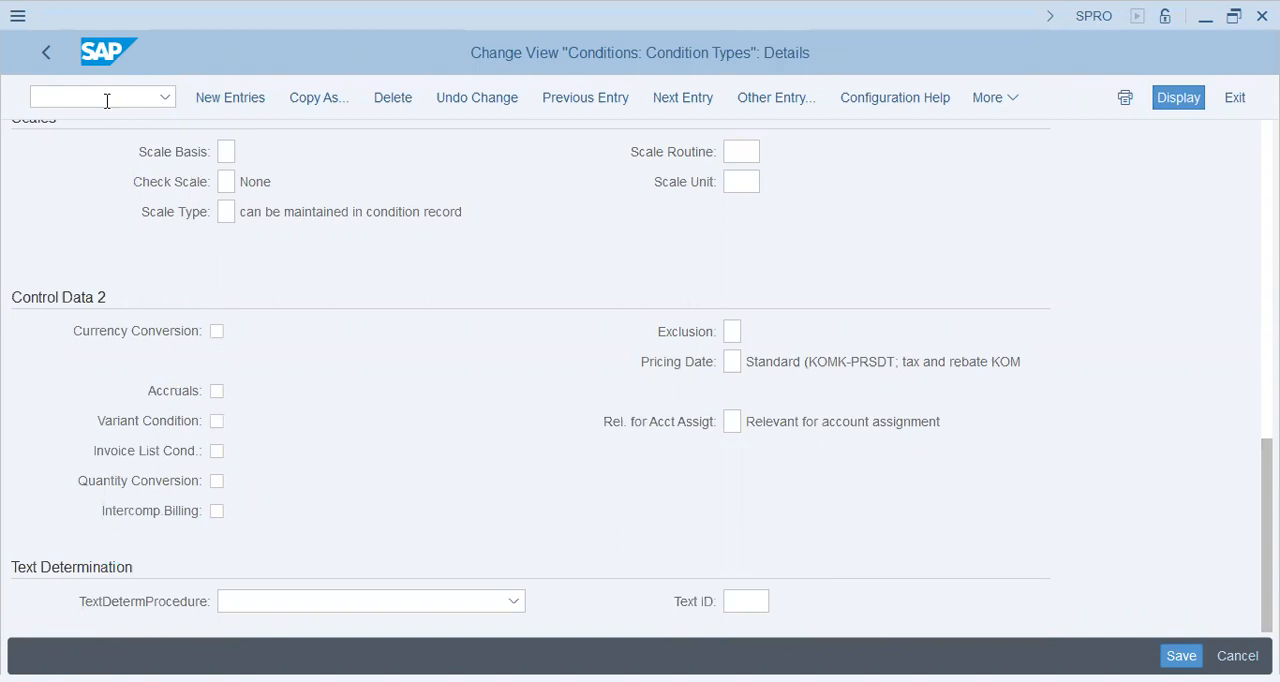
key("F3")
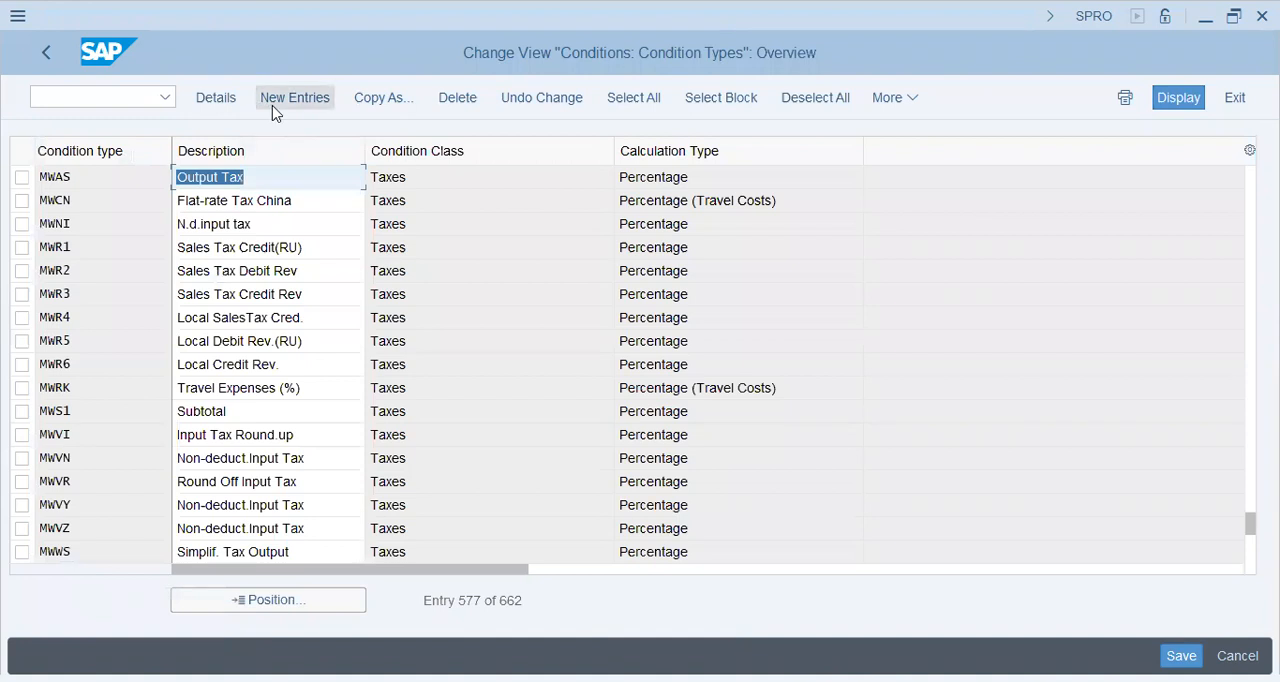
Copy condition type MWAS to a new condition type MWVS with the description "Input Tax"
left_click(22, 180)
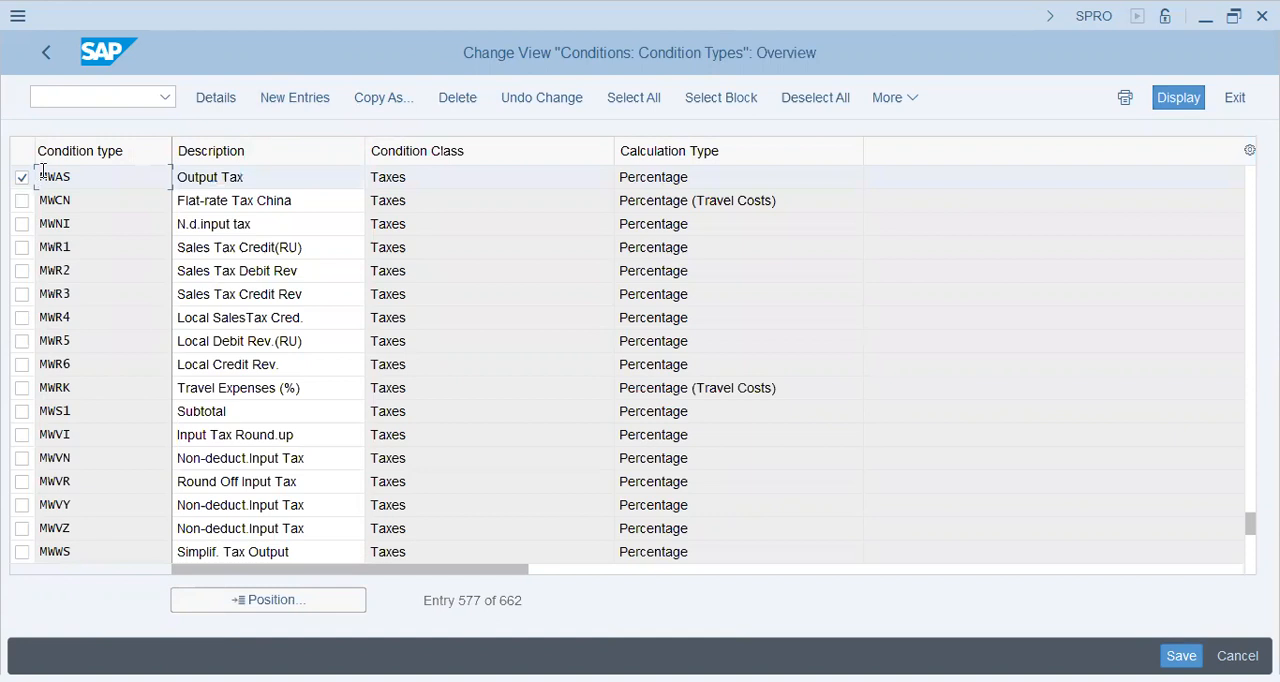
left_click(379, 109)
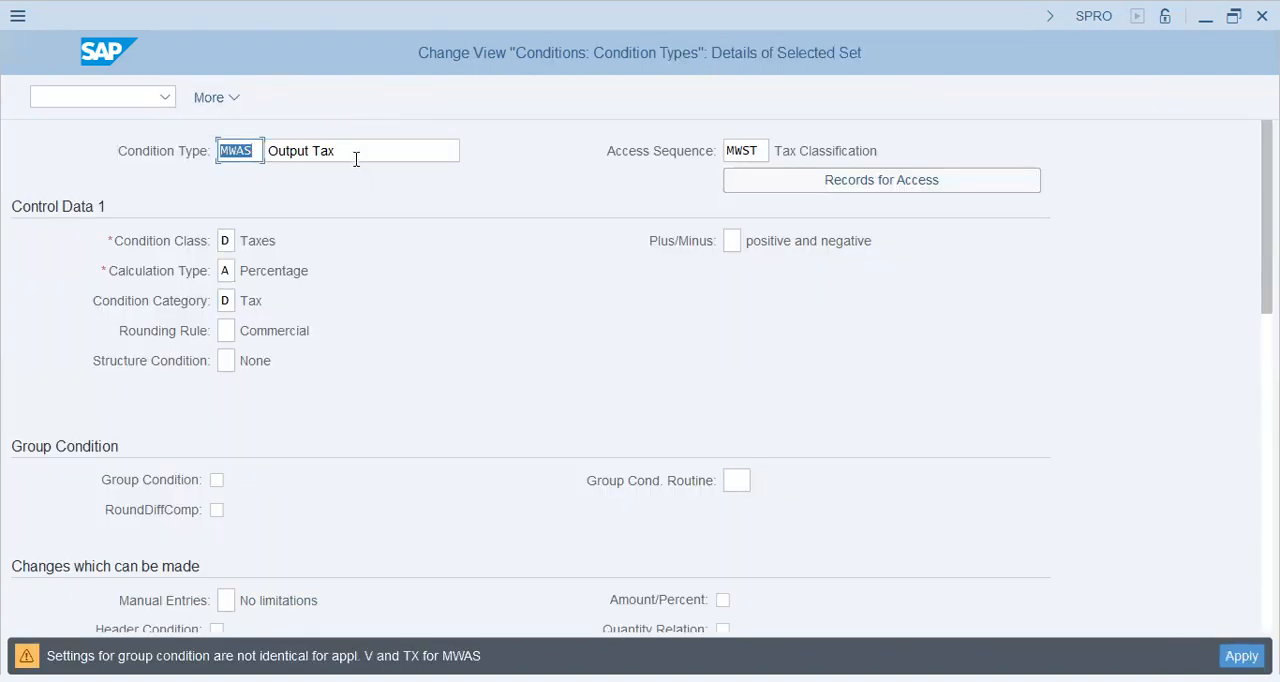
left_click(260, 158)
key("shift+Left")
key("shift+Left")
key("shift+Left")
key("shift+Left")
type("m")
key("Tab")
type("Input Tax")
key("Return")
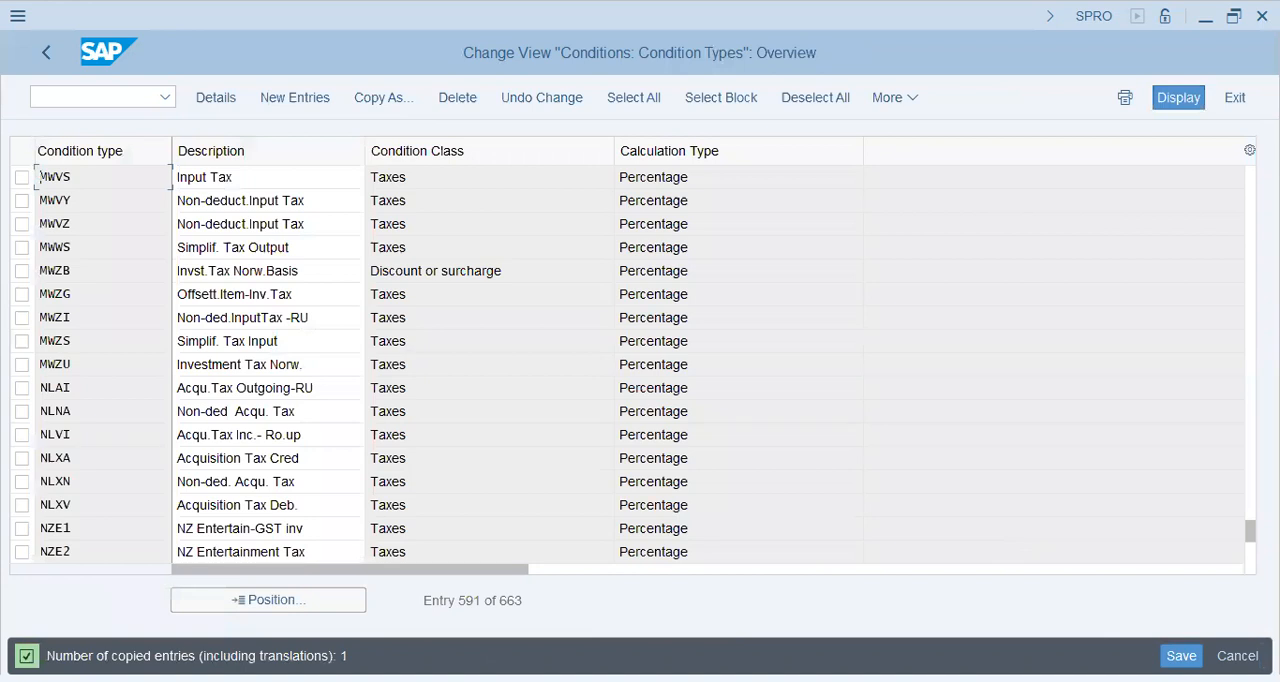
Save the new condition type under the own customizing request V19 DRAYEL Group
left_click(1181, 656)
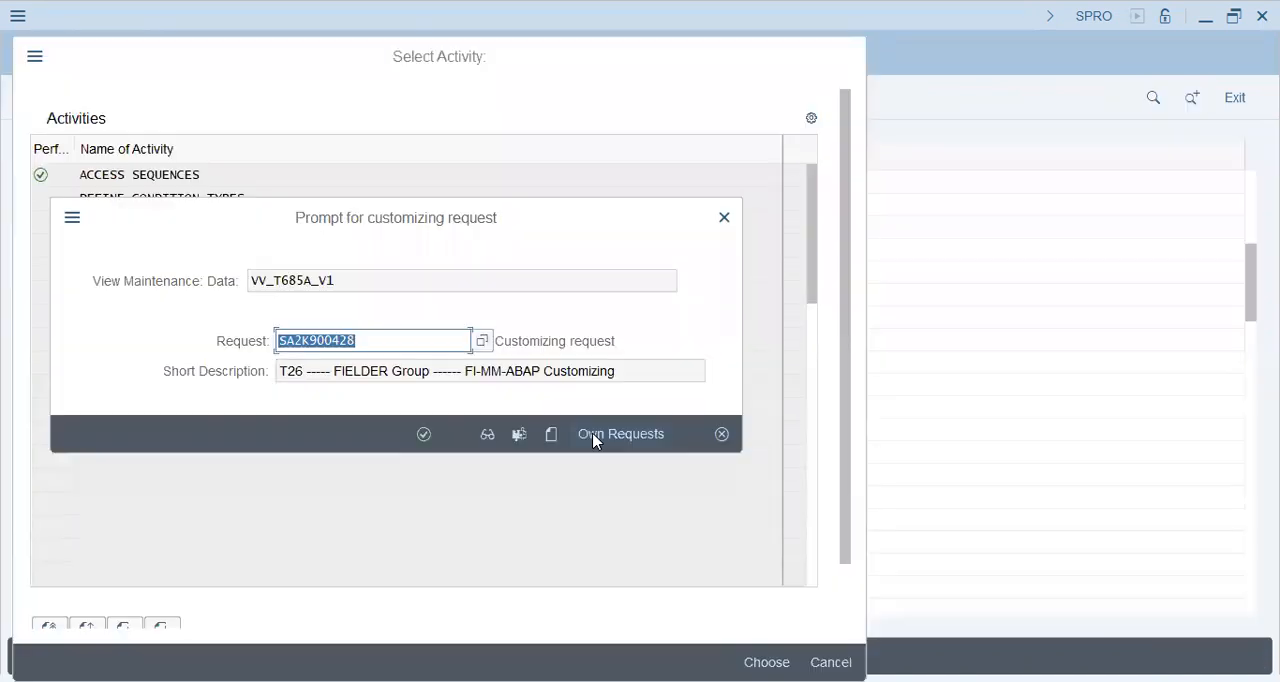
left_click(595, 436)
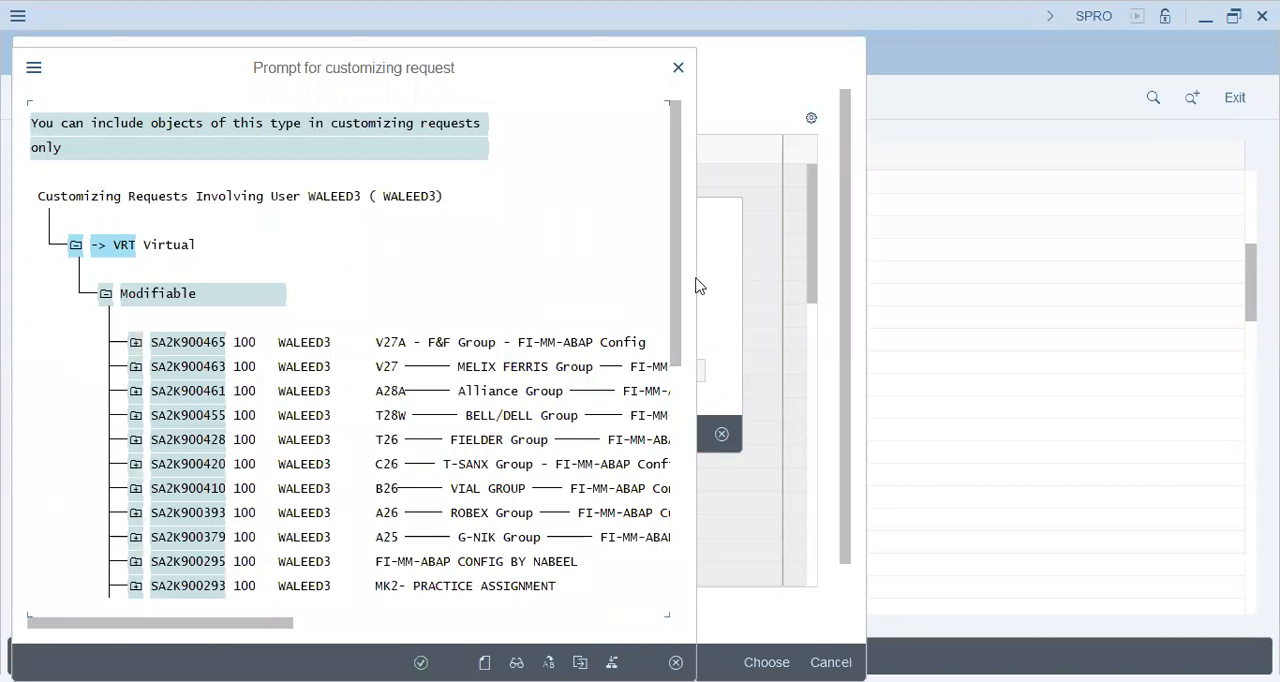
scroll(690, 418, "down", 3)
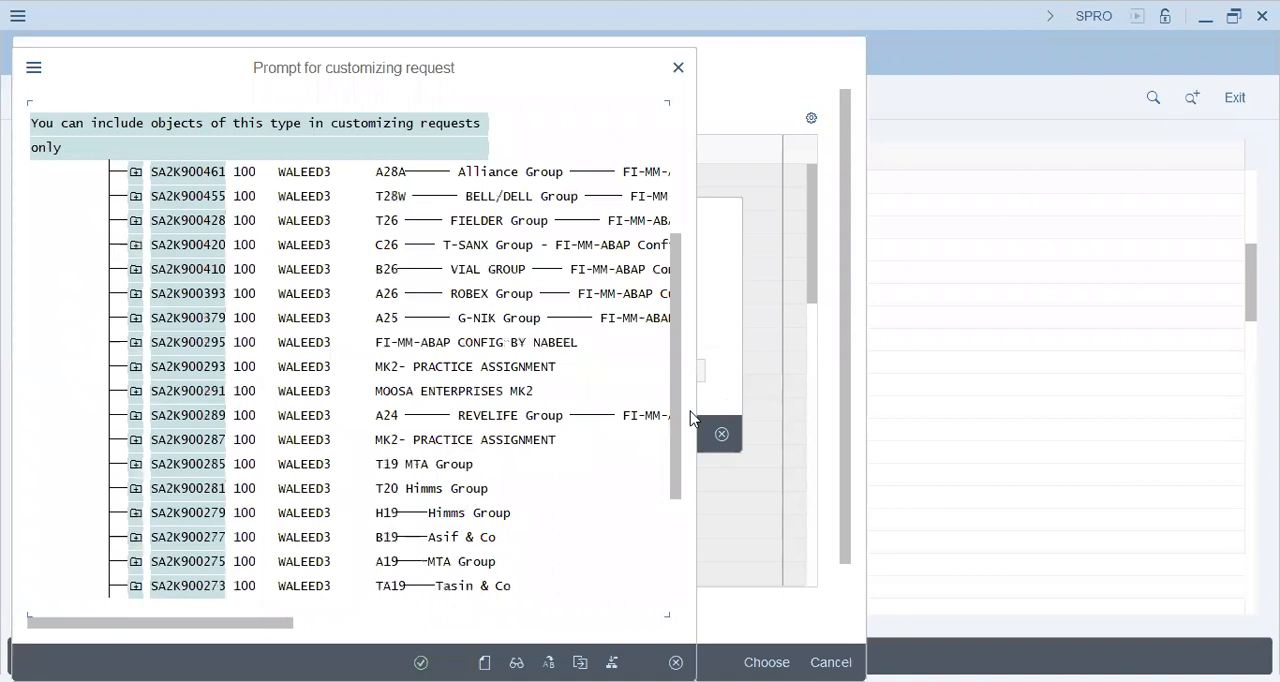
left_click_drag(677, 428, 677, 574)
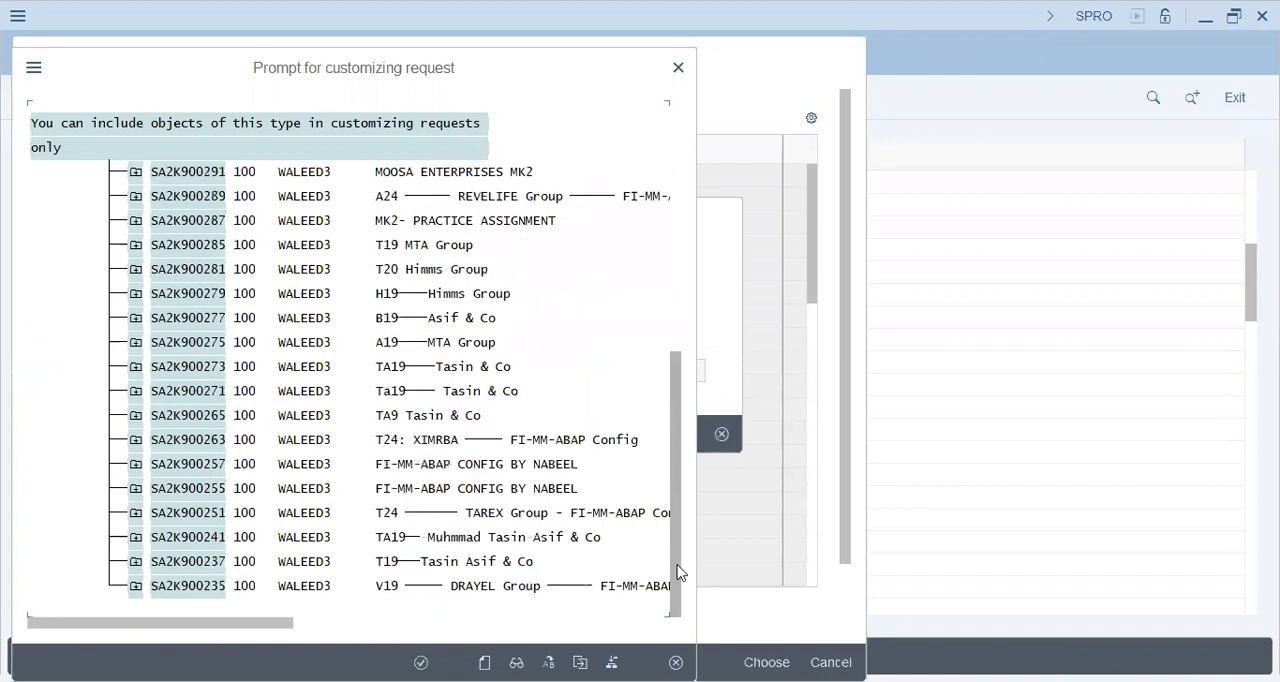
left_click(466, 590)
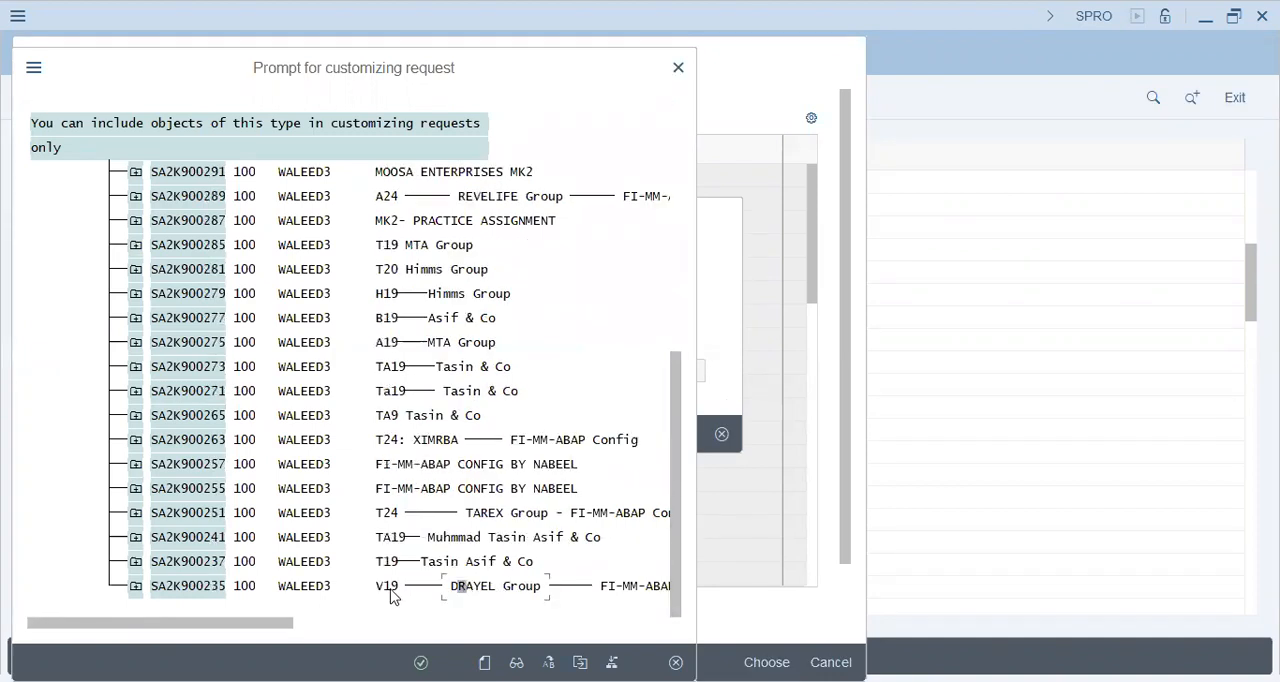
left_click(388, 590)
double_click(388, 590)
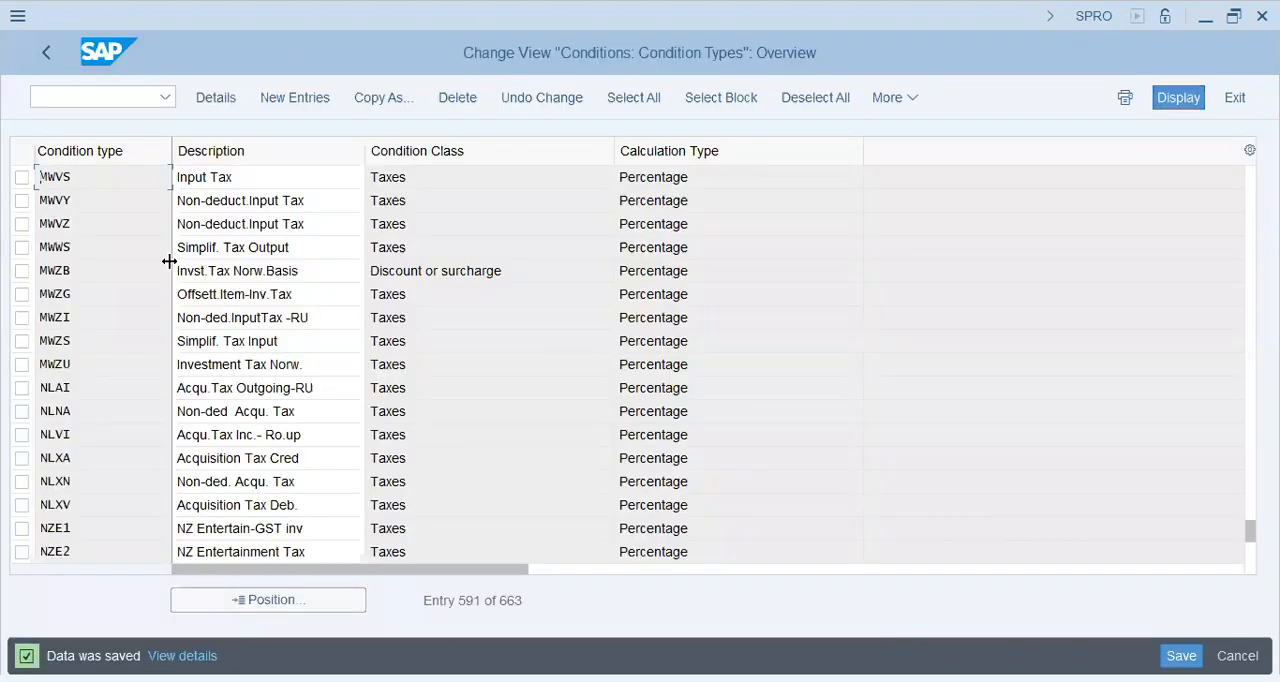
Leave the condition types, open the Procedures activity and display the control data of procedure PKTAX, Sales Tax - Pakistan
left_click(232, 181)
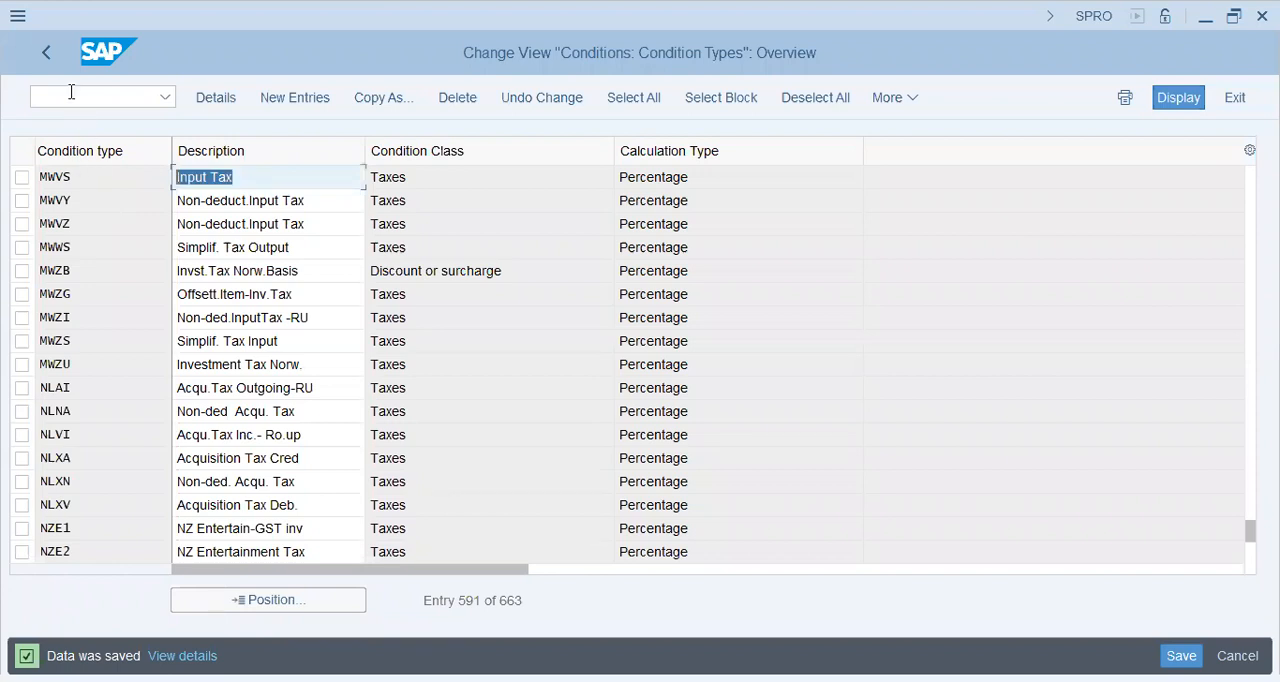
left_click(46, 53)
double_click(124, 221)
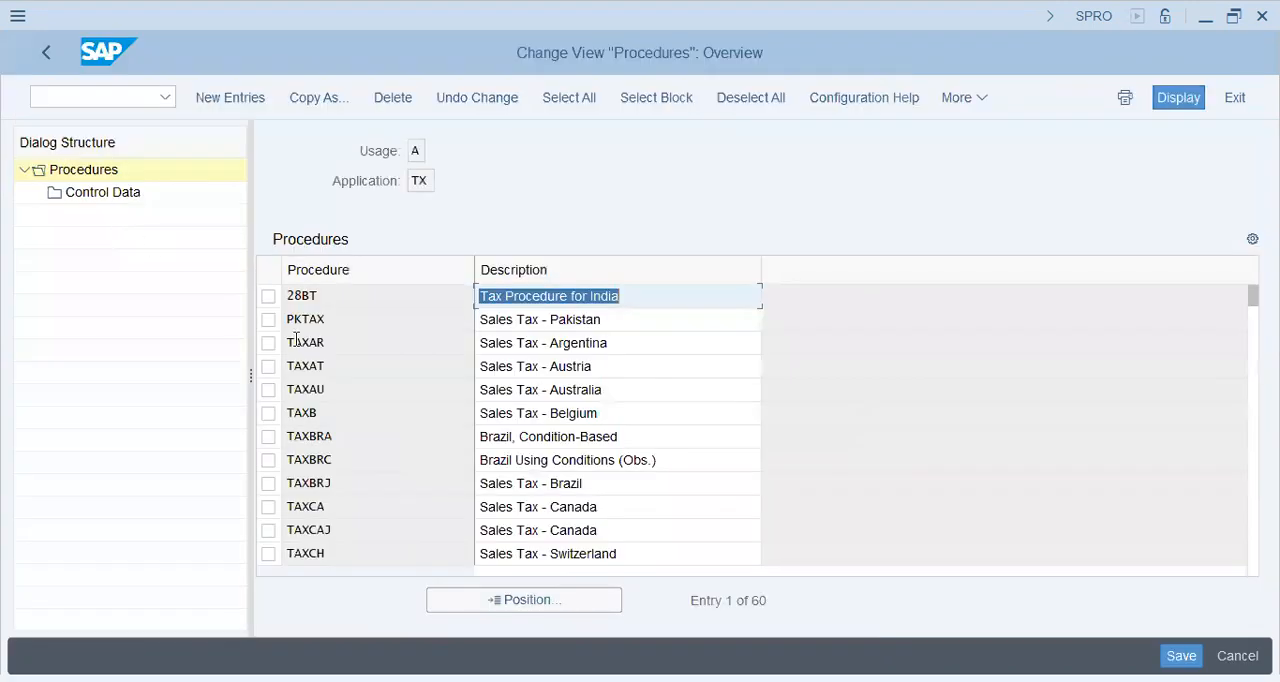
left_click(268, 322)
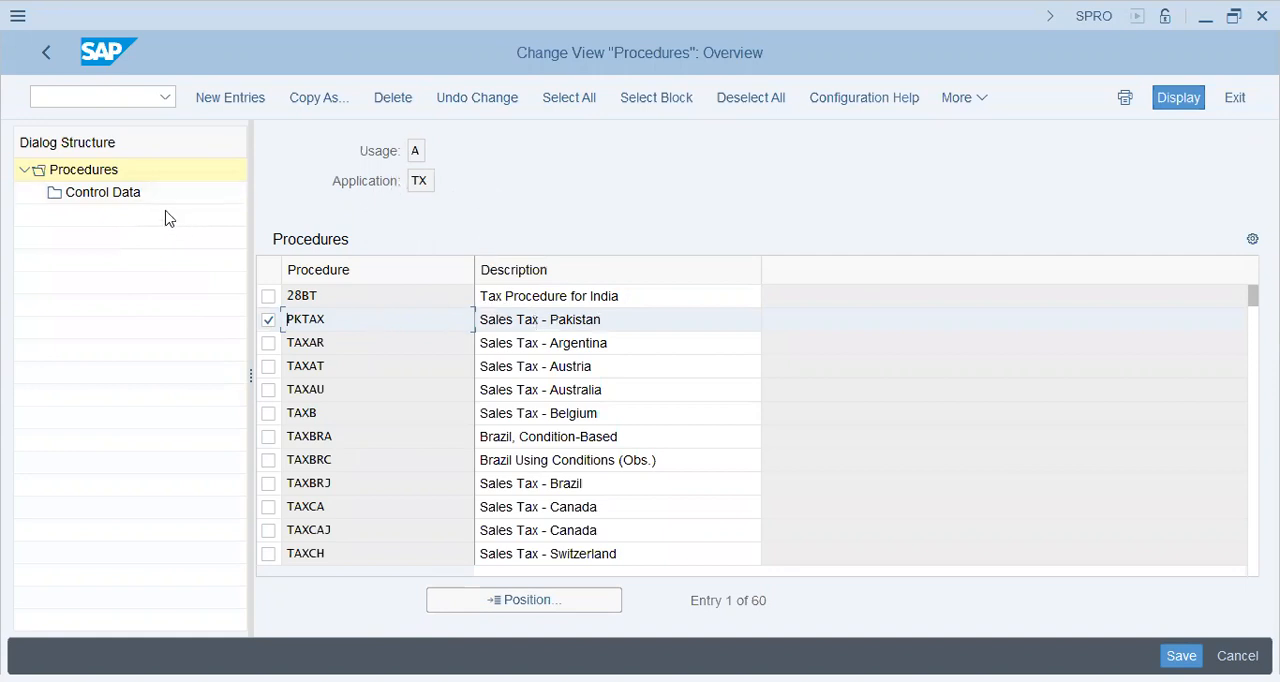
left_click(125, 196)
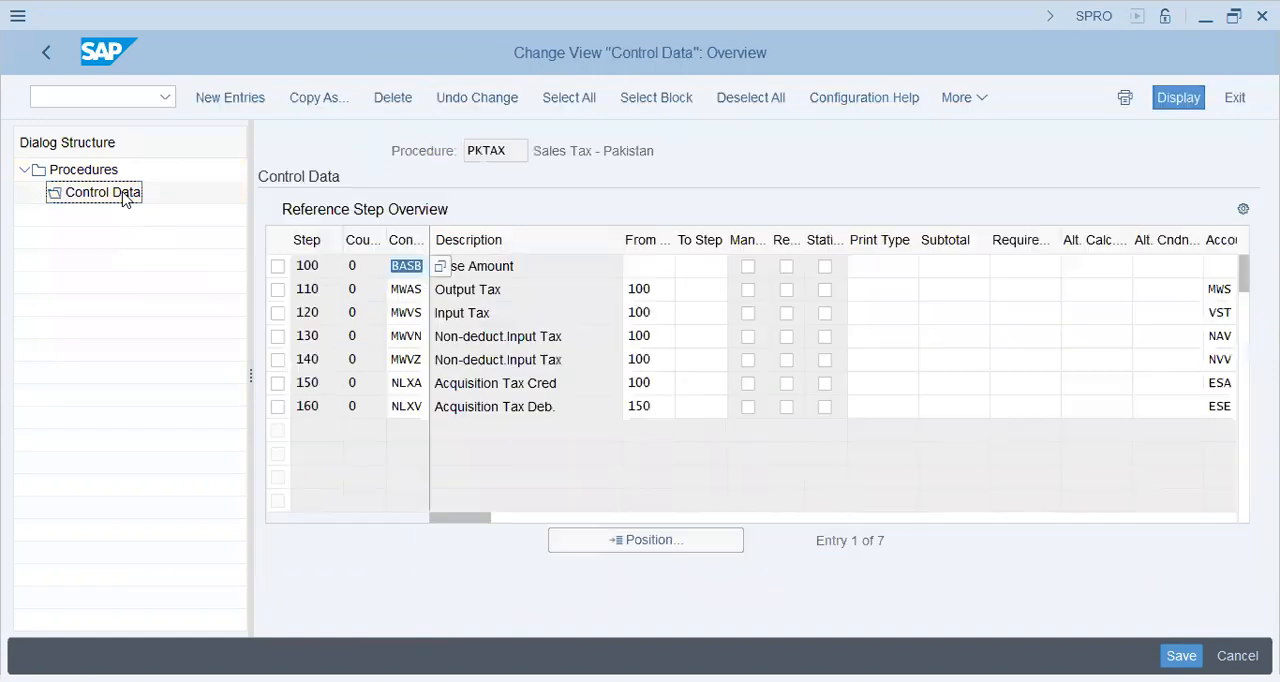
Examine the Base Amount row of PKTAX and the From Step references of the Output Tax and Input Tax rows
left_click(548, 321)
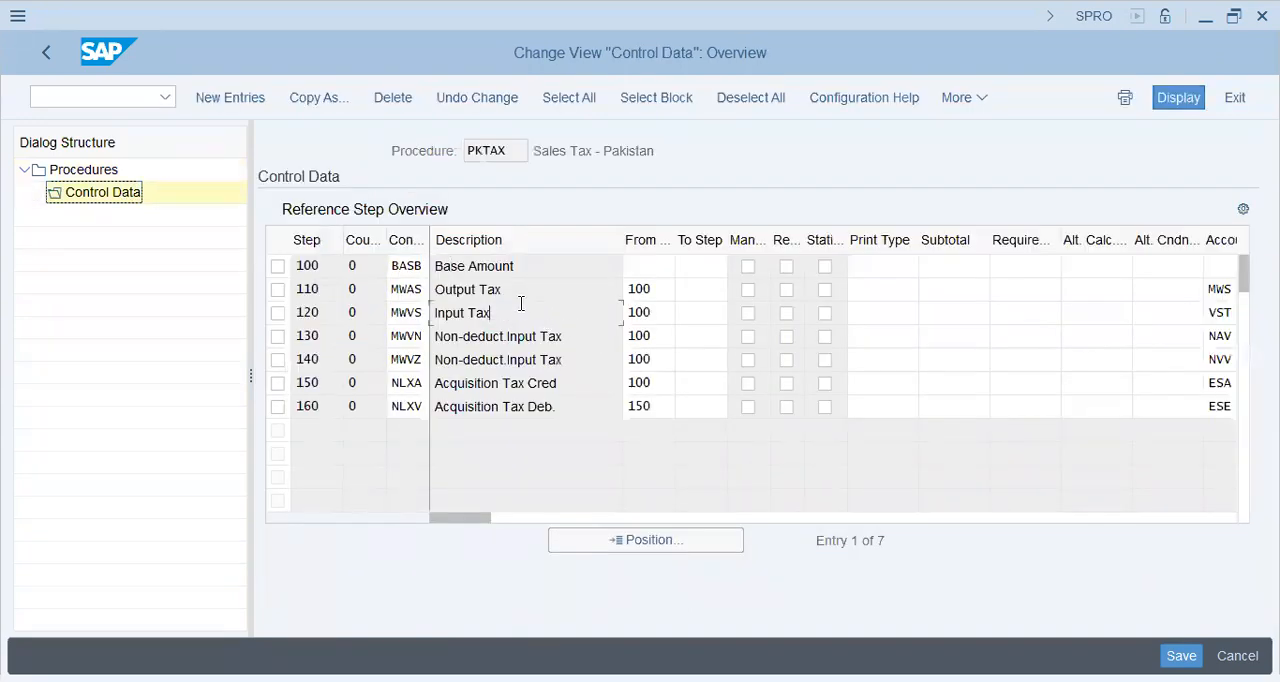
left_click_drag(531, 266, 393, 268)
left_click(643, 277)
left_click(547, 271)
key("ctrl+a")
left_click(666, 291)
left_click(665, 311)
left_click(667, 286)
left_click_drag(526, 262, 294, 270)
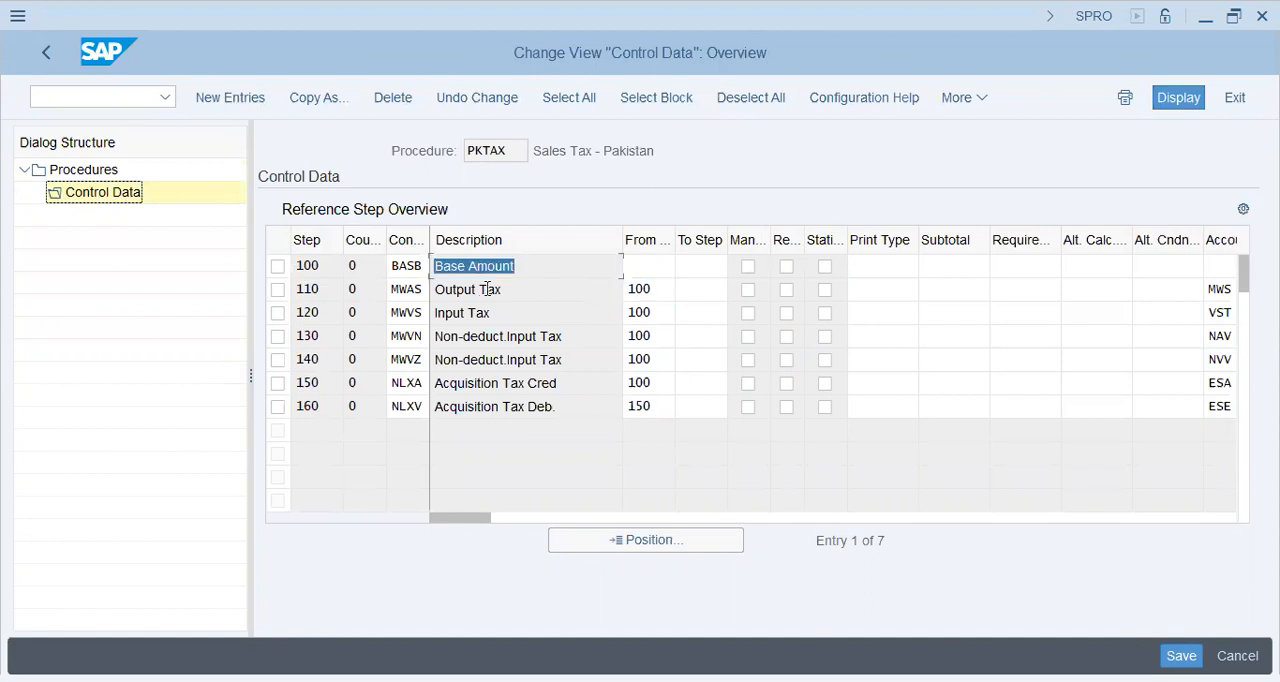
Compare the Output Tax, Base Amount and Input Tax rows in the reference step overview
left_click_drag(500, 292, 248, 286)
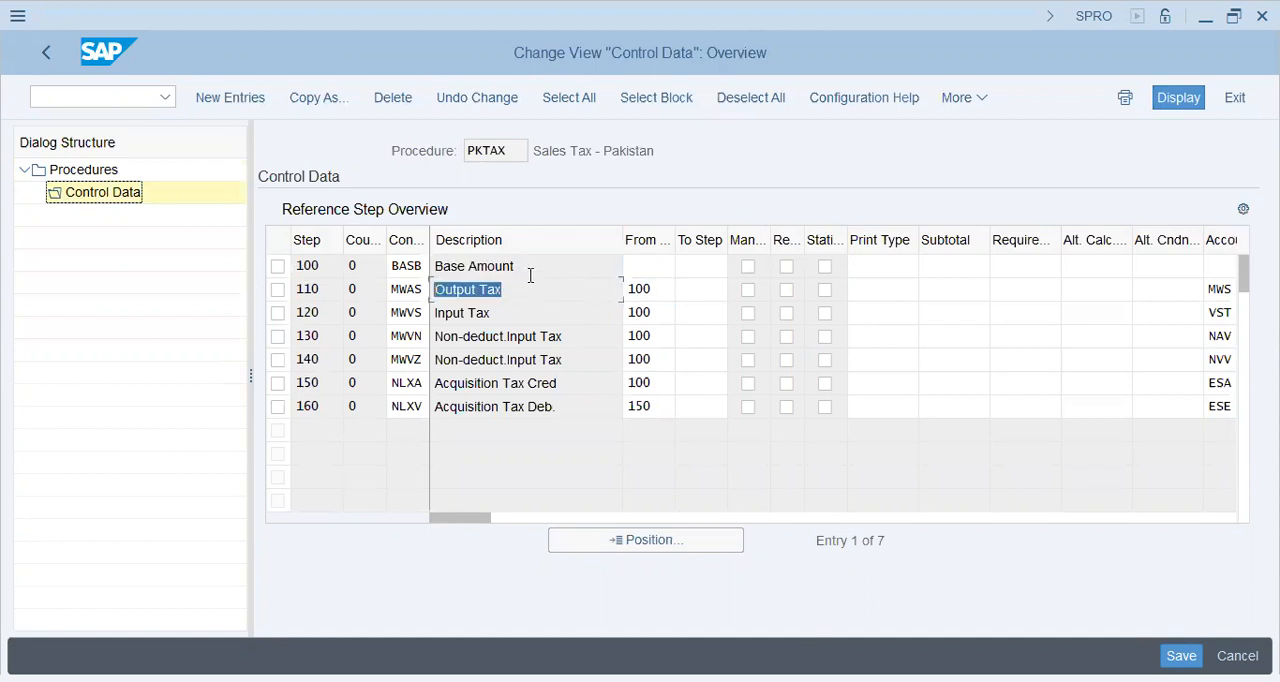
left_click_drag(528, 266, 356, 264)
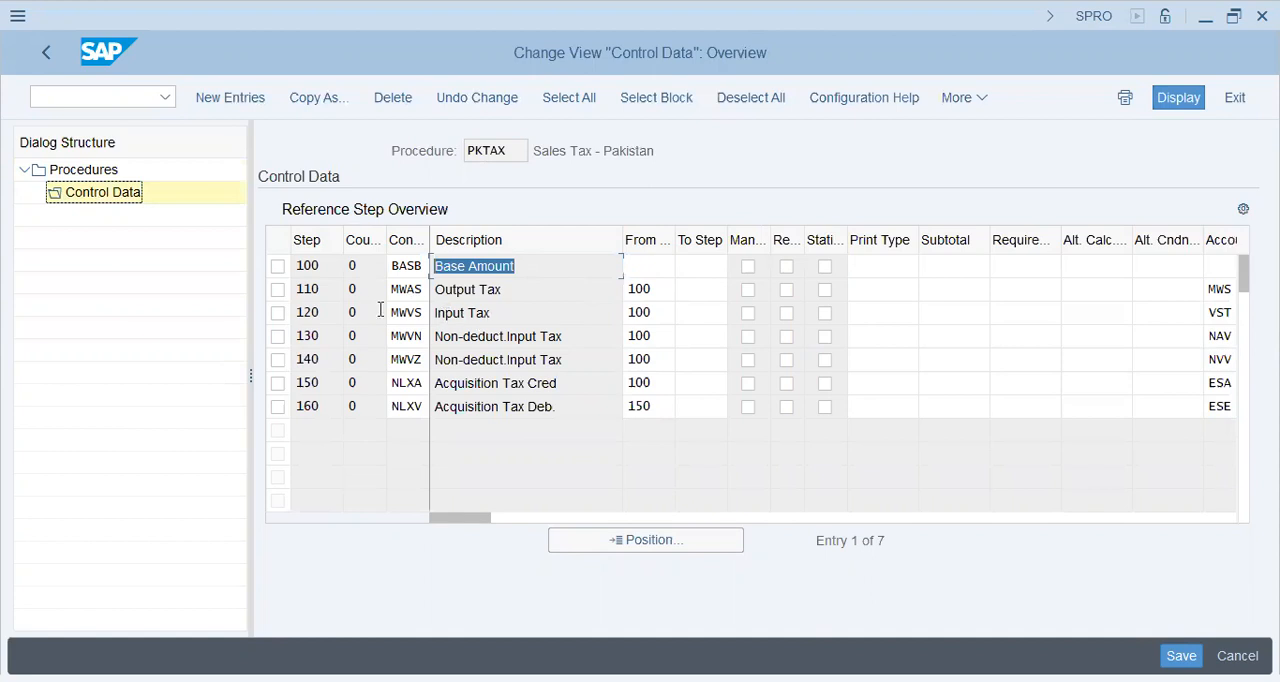
key("Down")
key("Down")
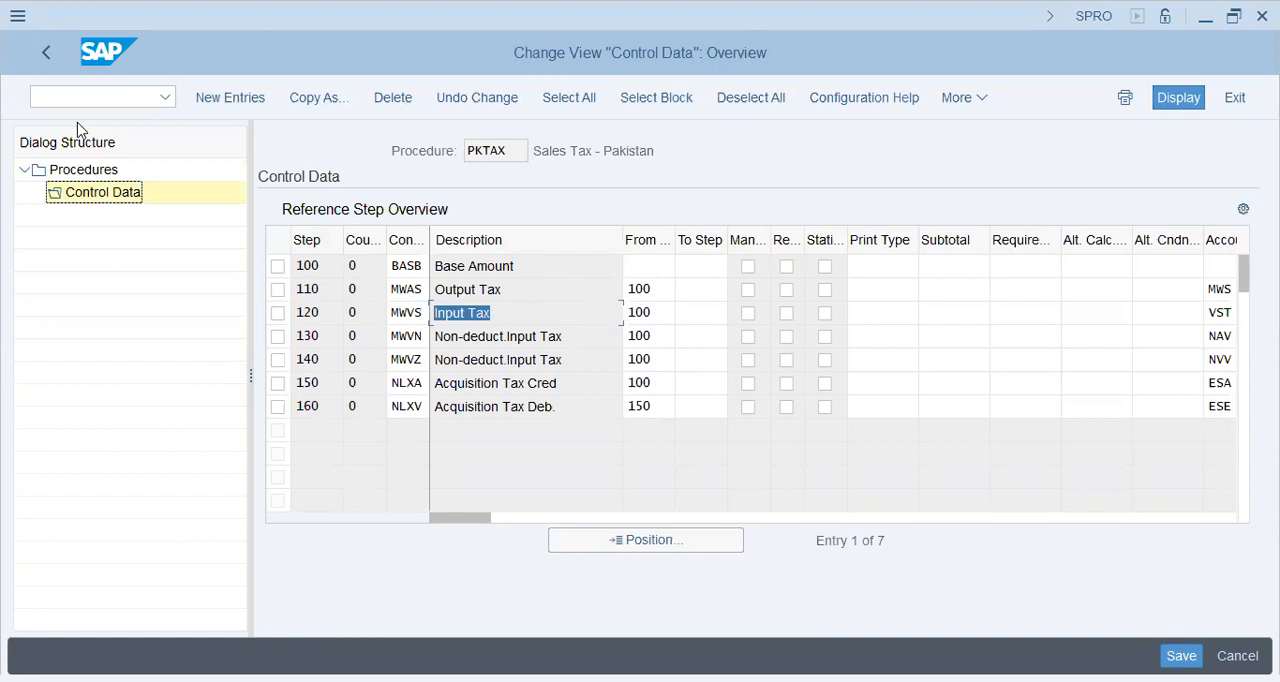
Check how the From Step entries of MWVS and MWAS refer back to the BASB row at step 100
left_click(662, 312)
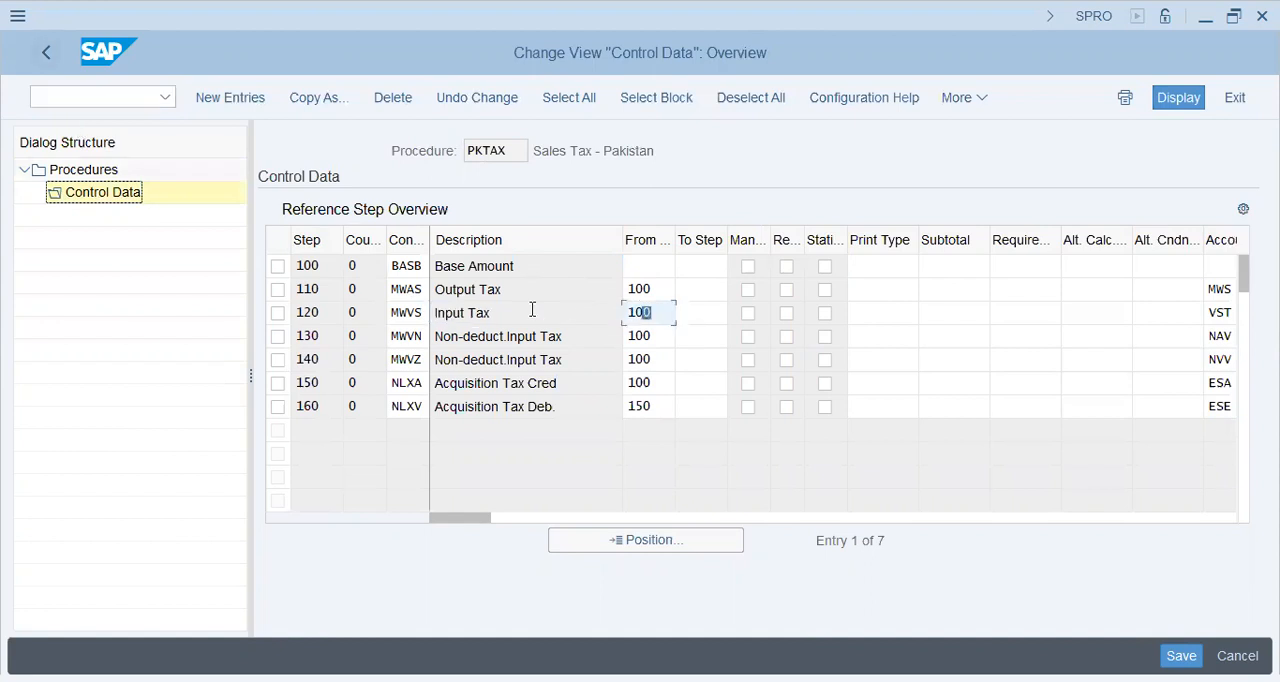
left_click(399, 266)
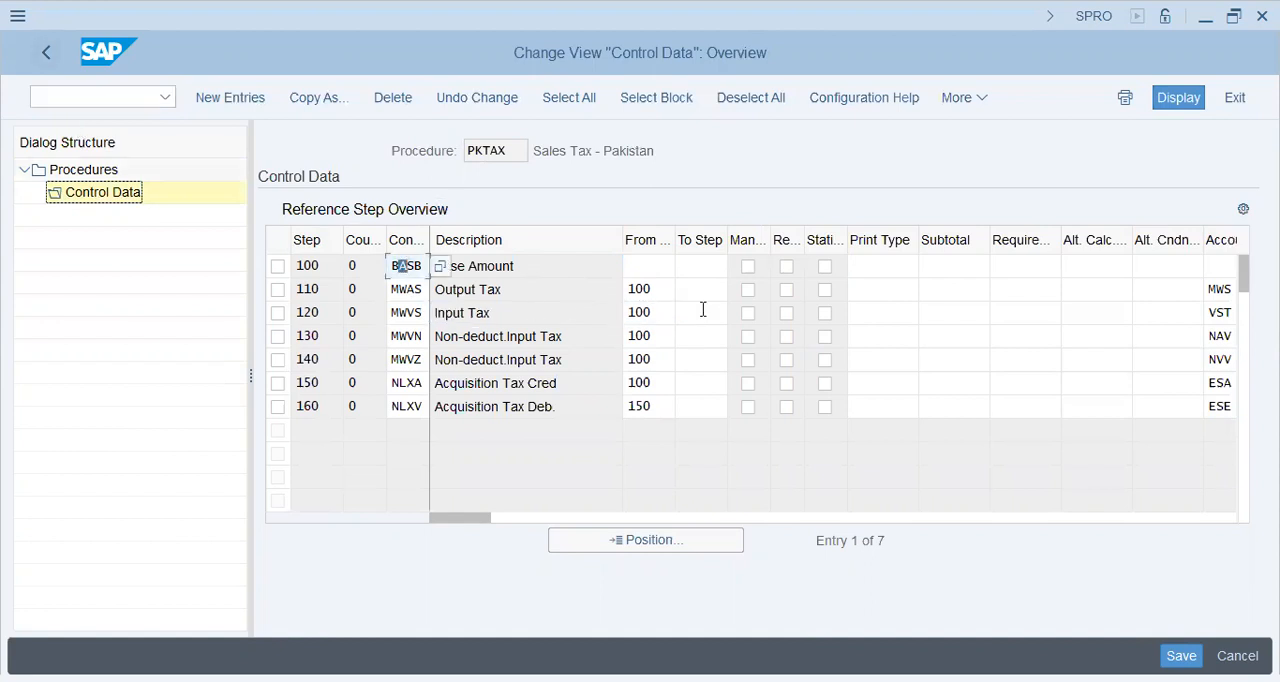
left_click(656, 289)
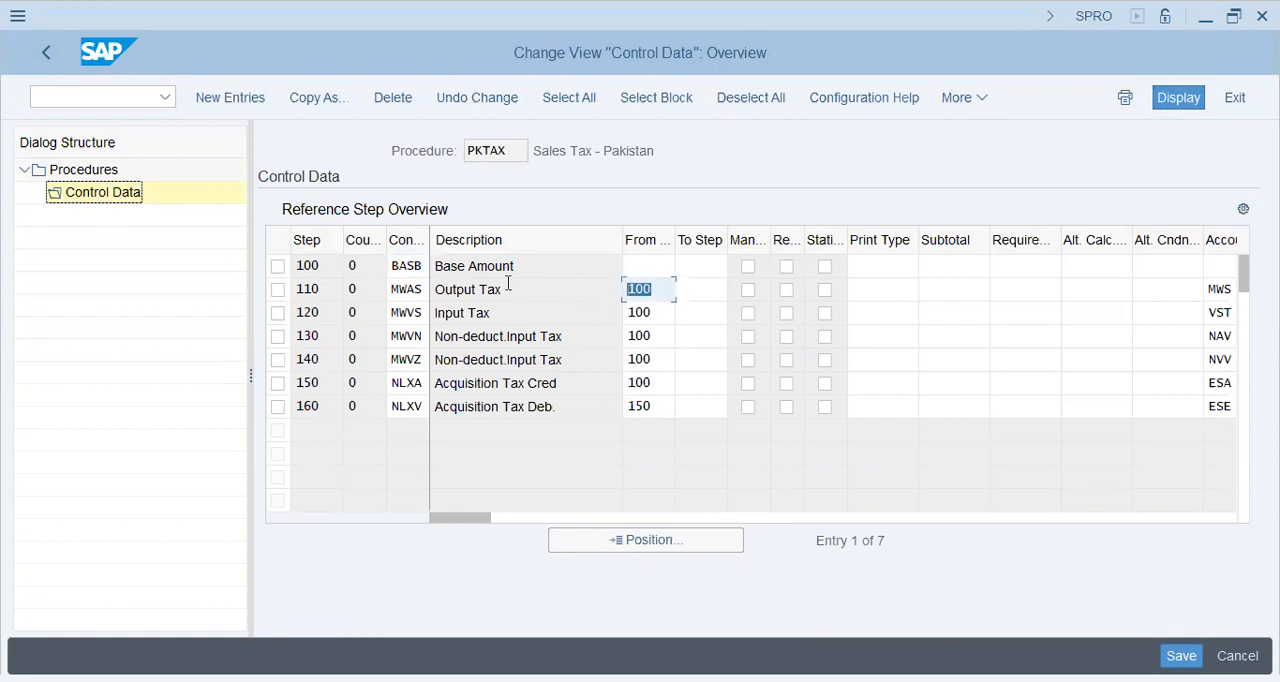
left_click(318, 265)
left_click(479, 310)
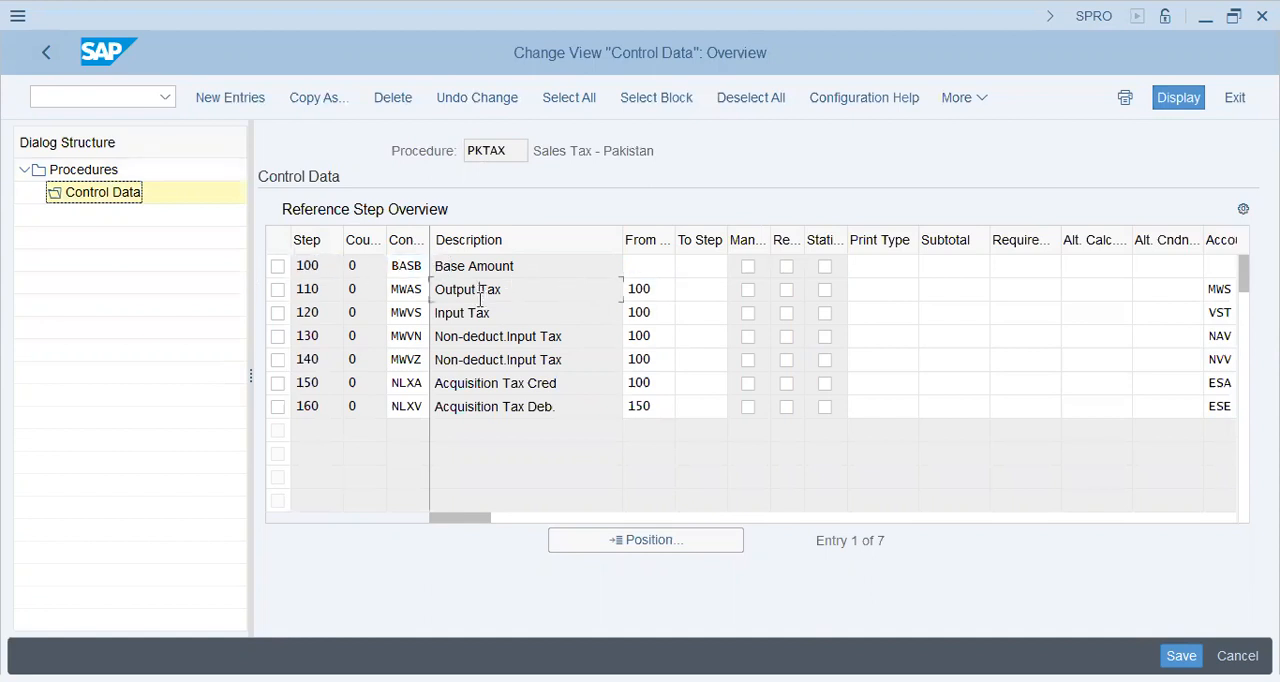
Check the account keys assigned to the Output Tax and Input Tax rows in the PKTAX control data
left_click(324, 265)
left_click(656, 290)
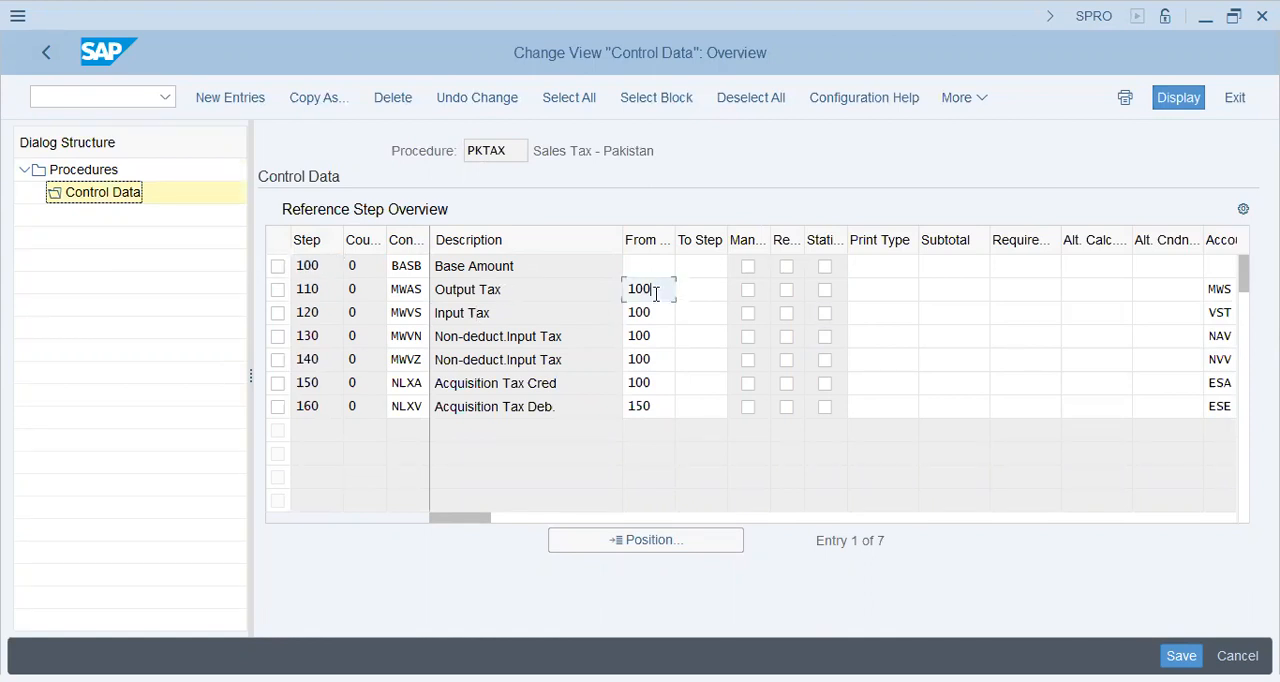
key("Tab")
key("Tab")
key("Tab")
key("Tab")
key("Tab")
key("Tab")
key("Tab")
key("Tab")
key("Tab")
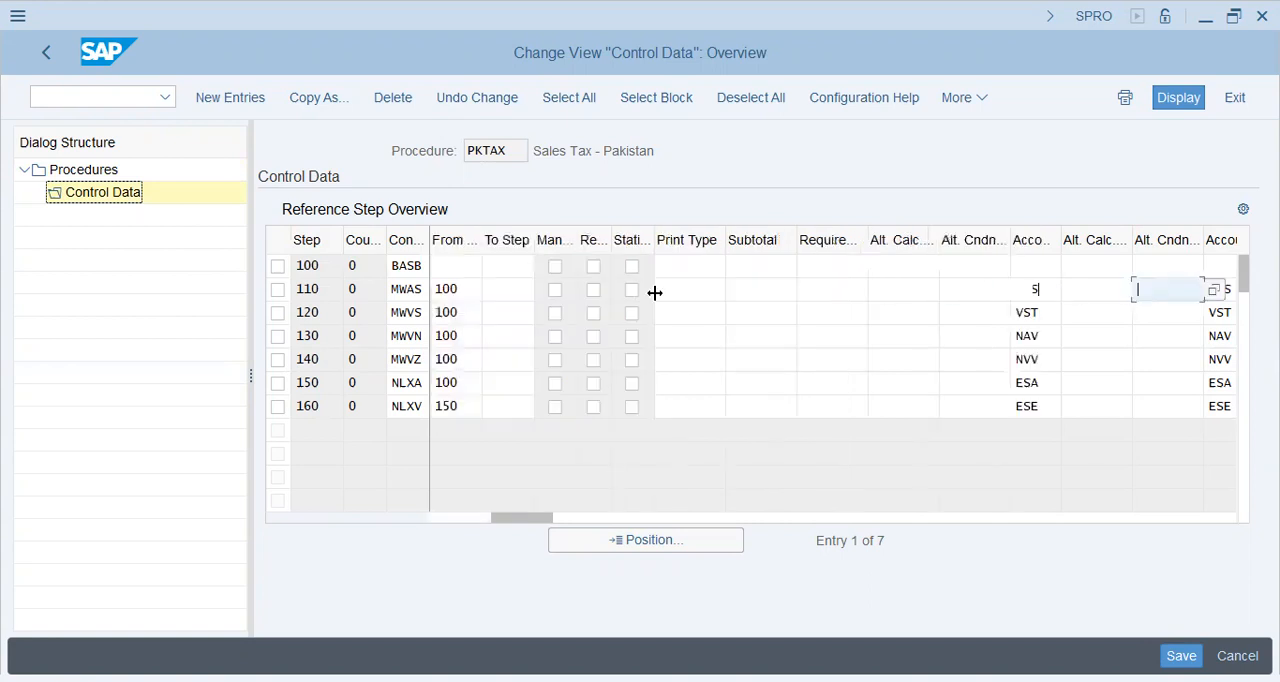
key("Tab")
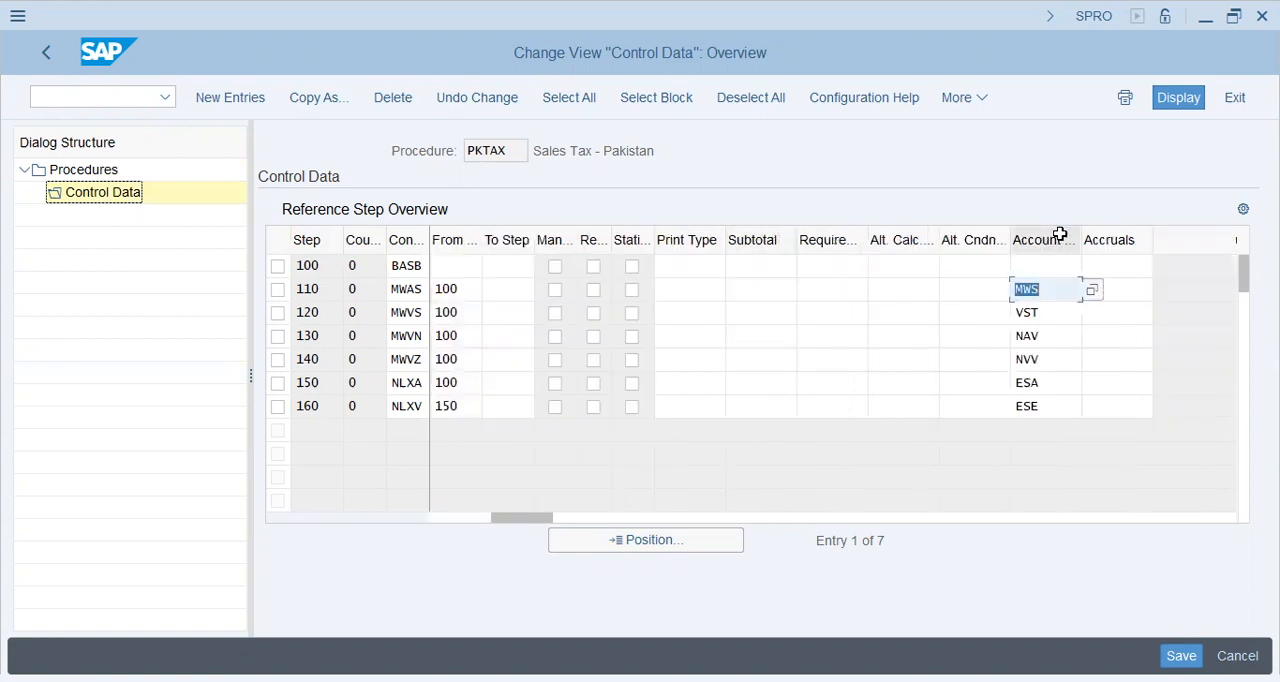
left_click(1052, 286)
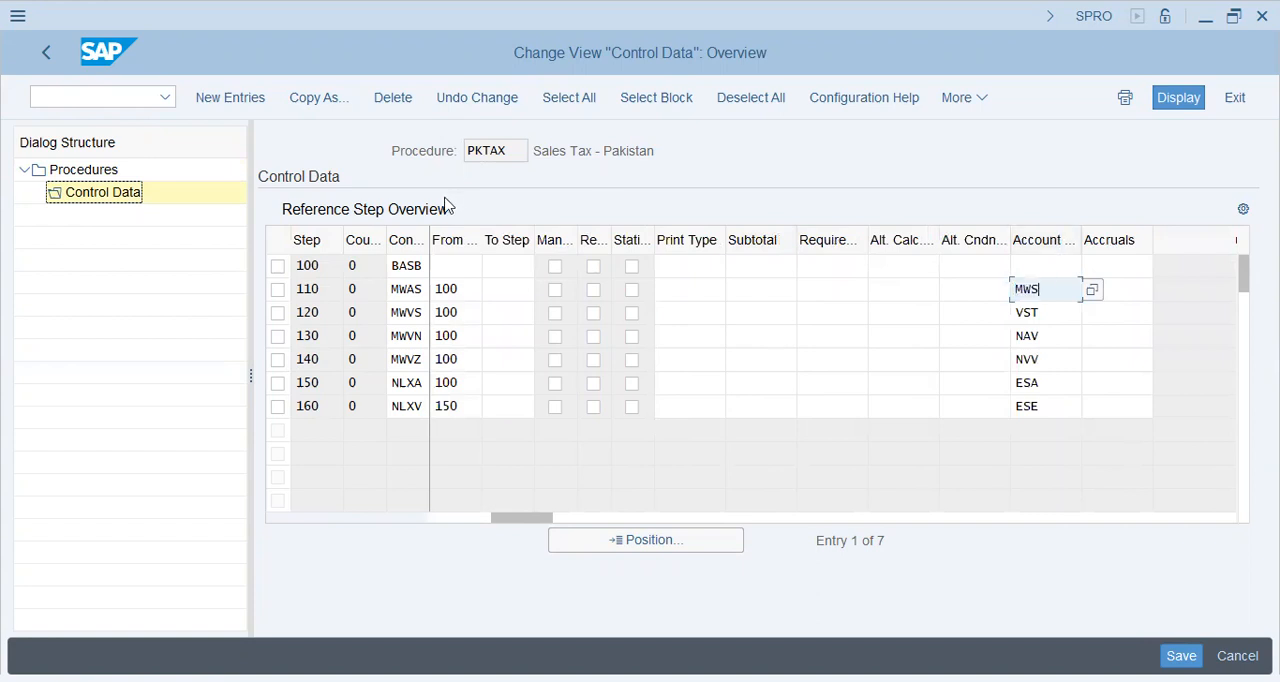
left_click_drag(1050, 285, 920, 268)
left_click_drag(1051, 313, 907, 308)
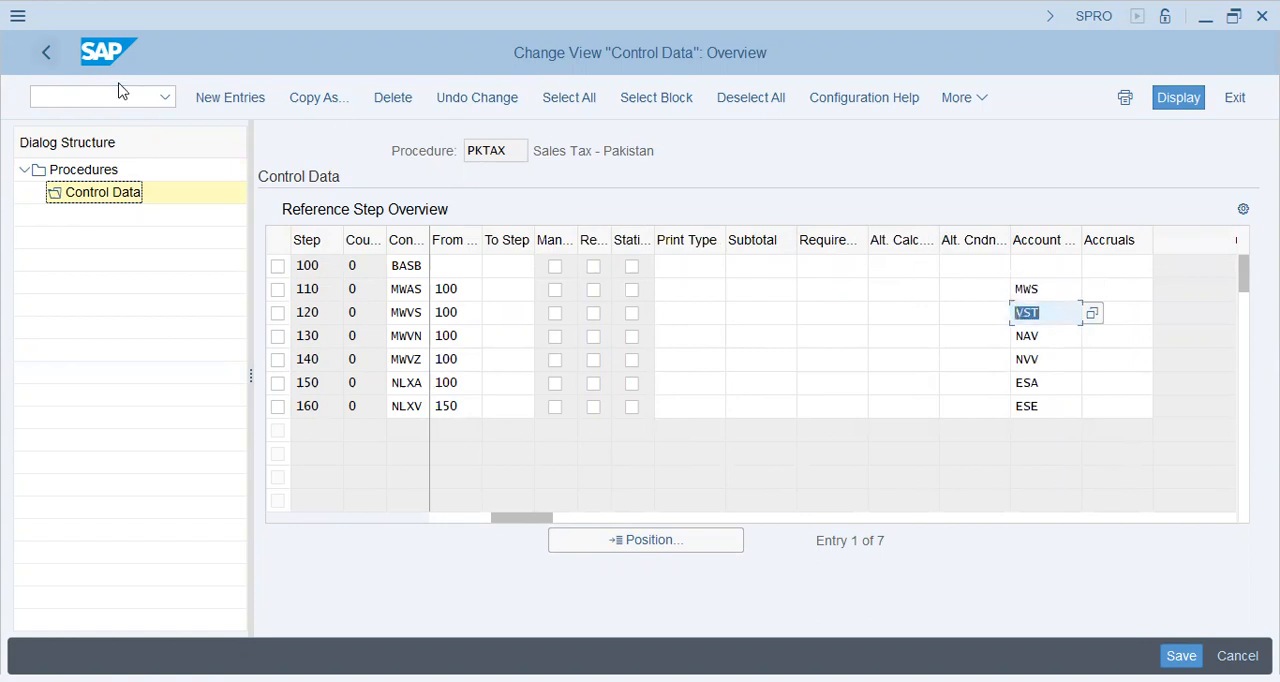
Leave the procedures, open Assign Country to Calculation Procedure and check the procedure assigned to country PK
key("F3")
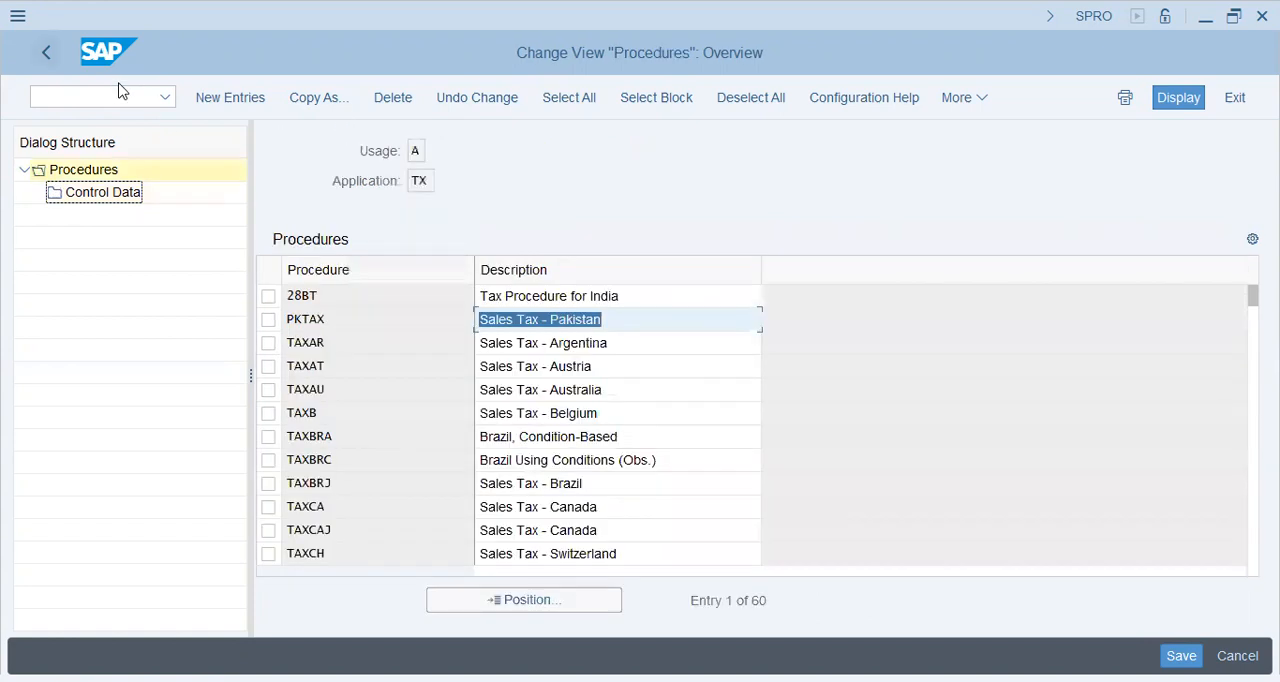
key("F3")
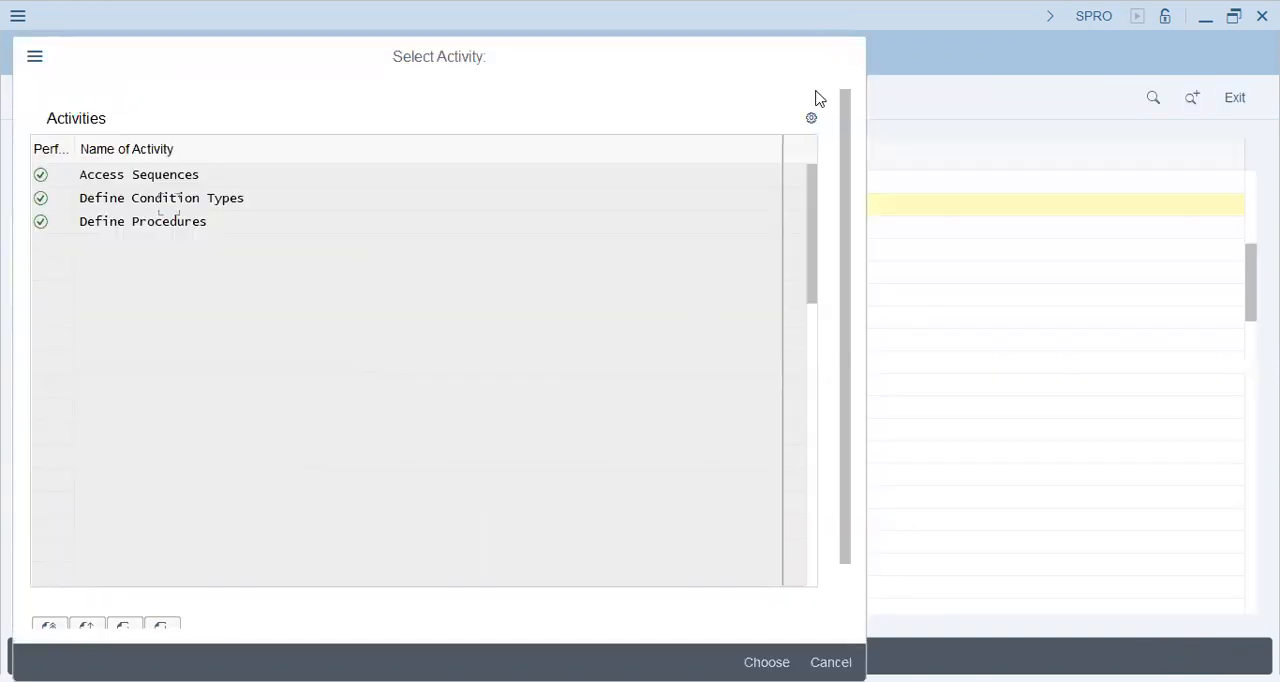
left_click(848, 56)
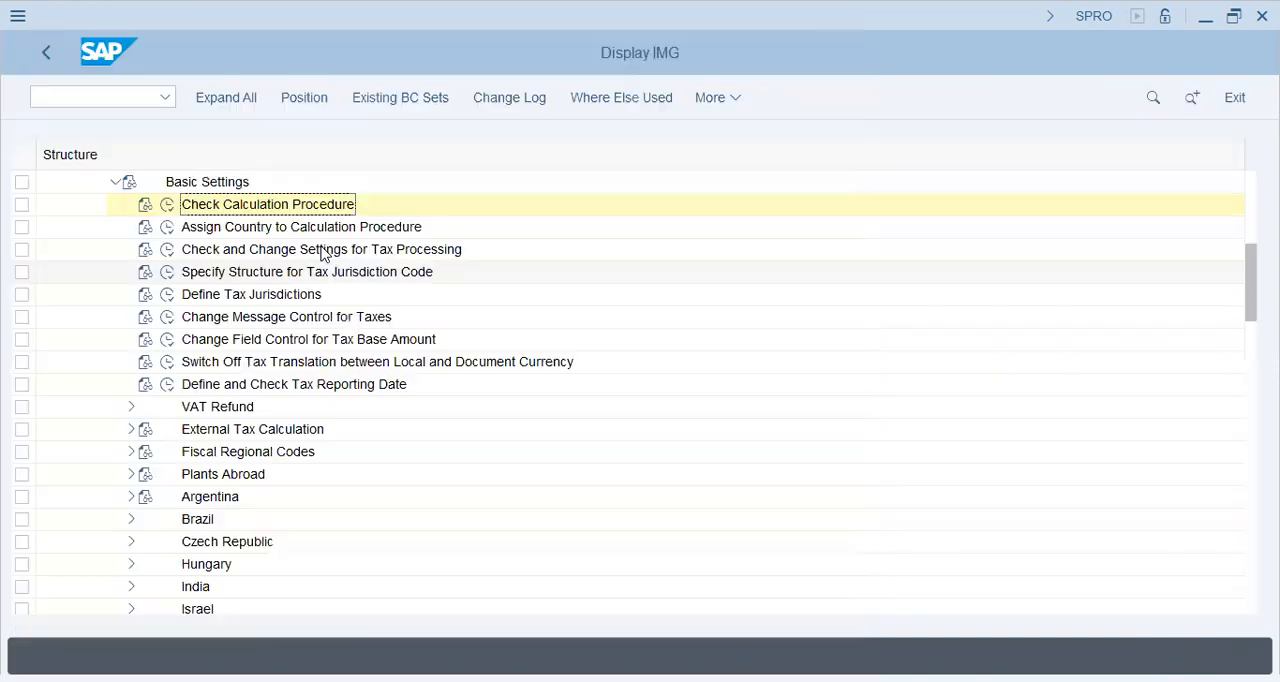
left_click(168, 229)
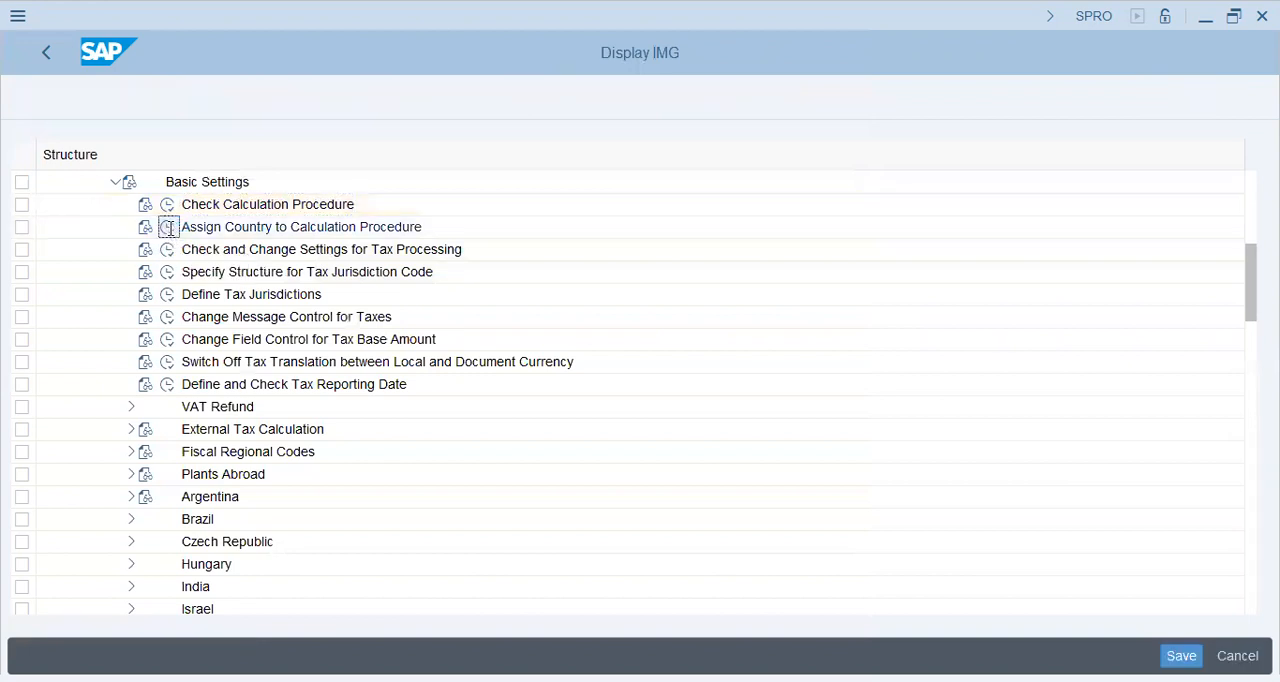
left_click(257, 606)
type("pk")
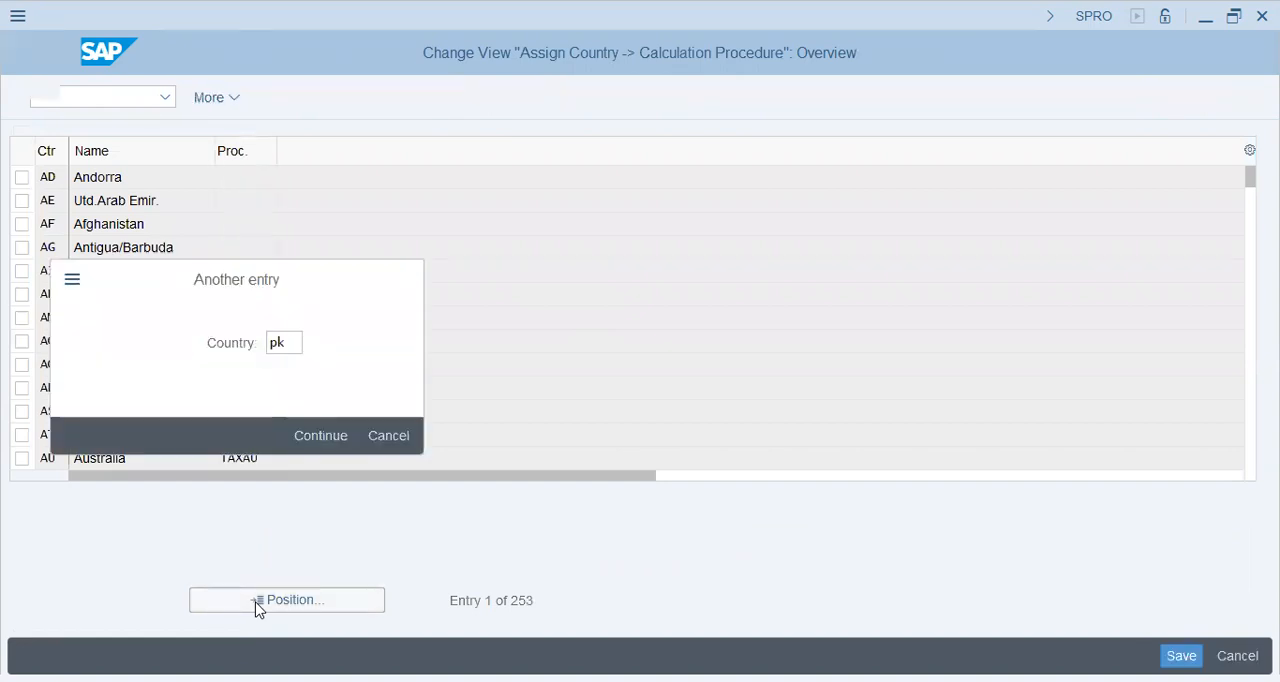
left_click(320, 434)
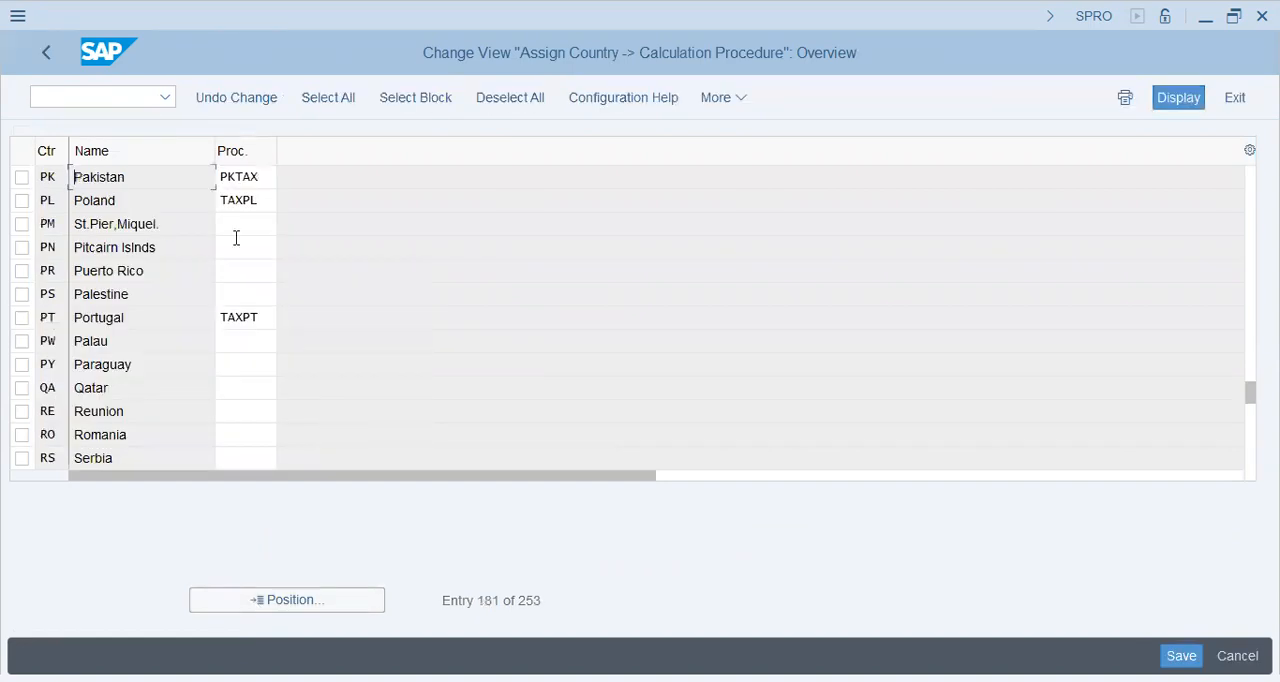
left_click(260, 177)
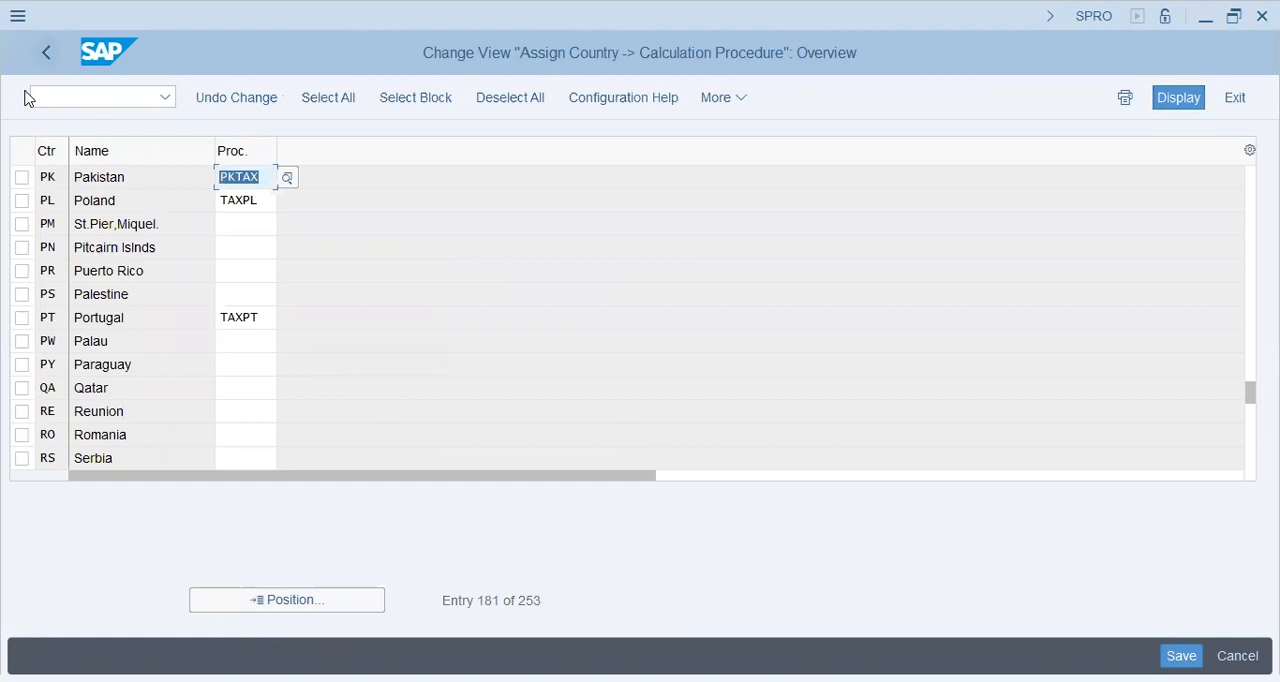
Open Check and Change Settings for Tax Processing and display the details of process VST, Input tax
key("F3")
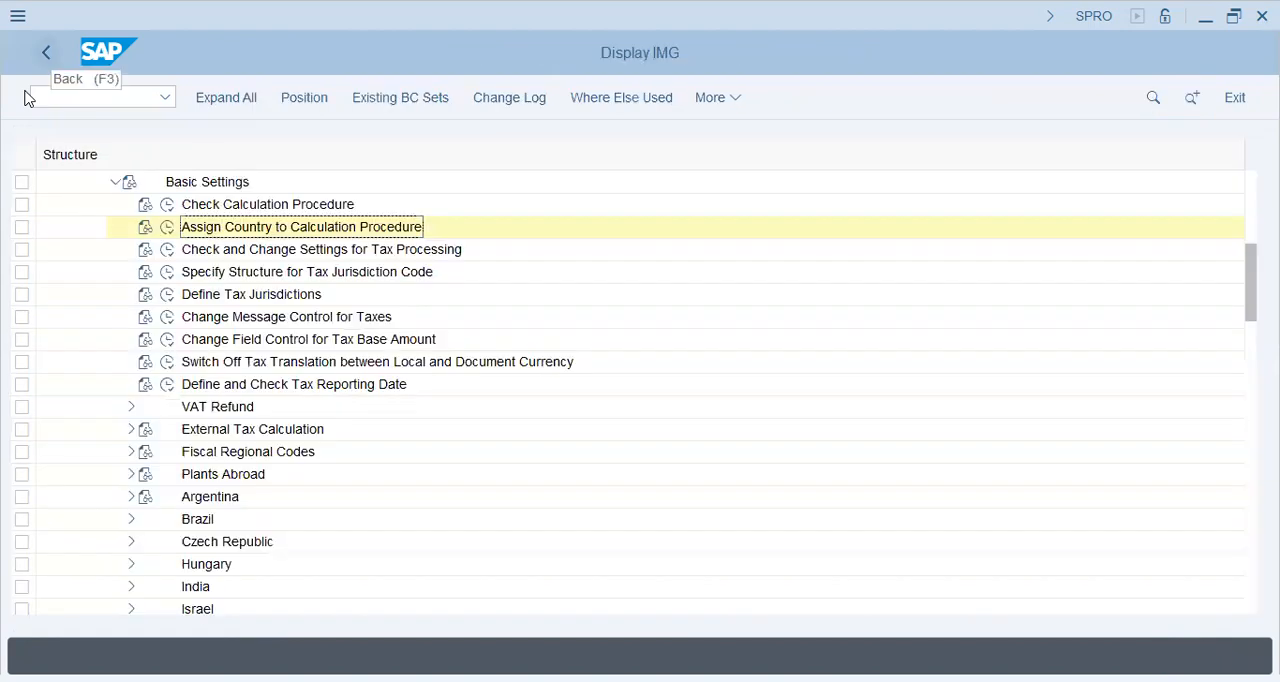
left_click(167, 250)
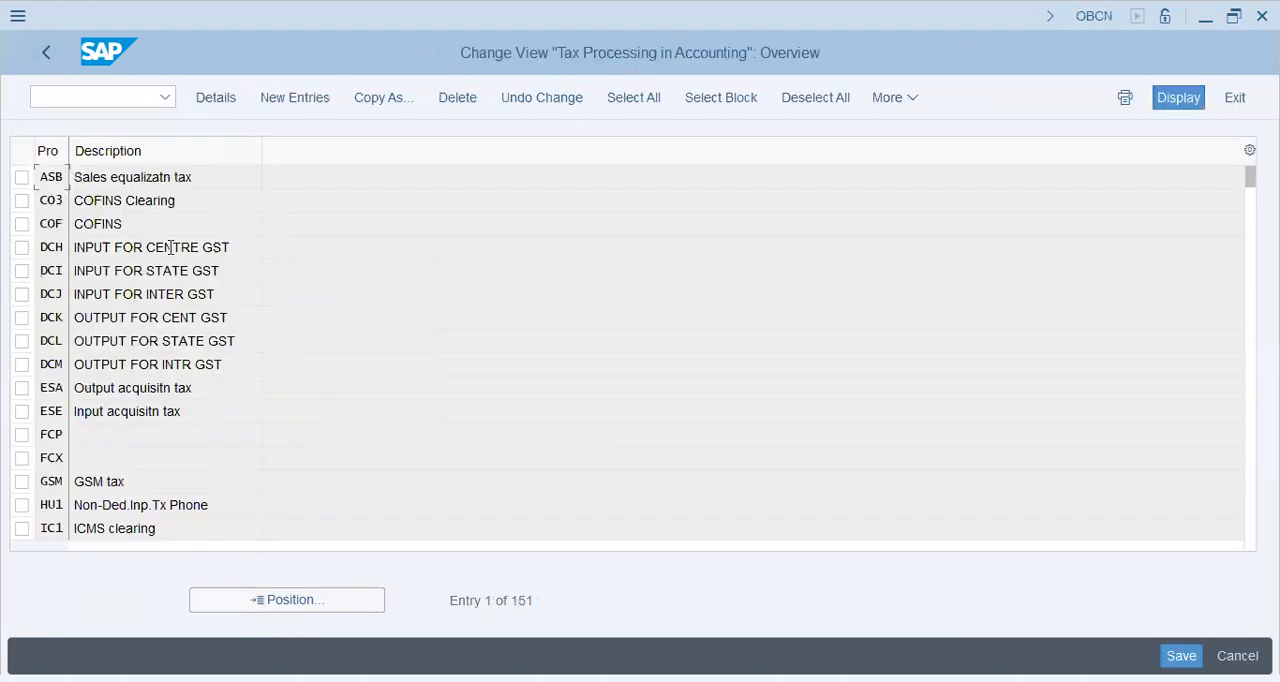
left_click(126, 366)
left_click(255, 600)
type("vu")
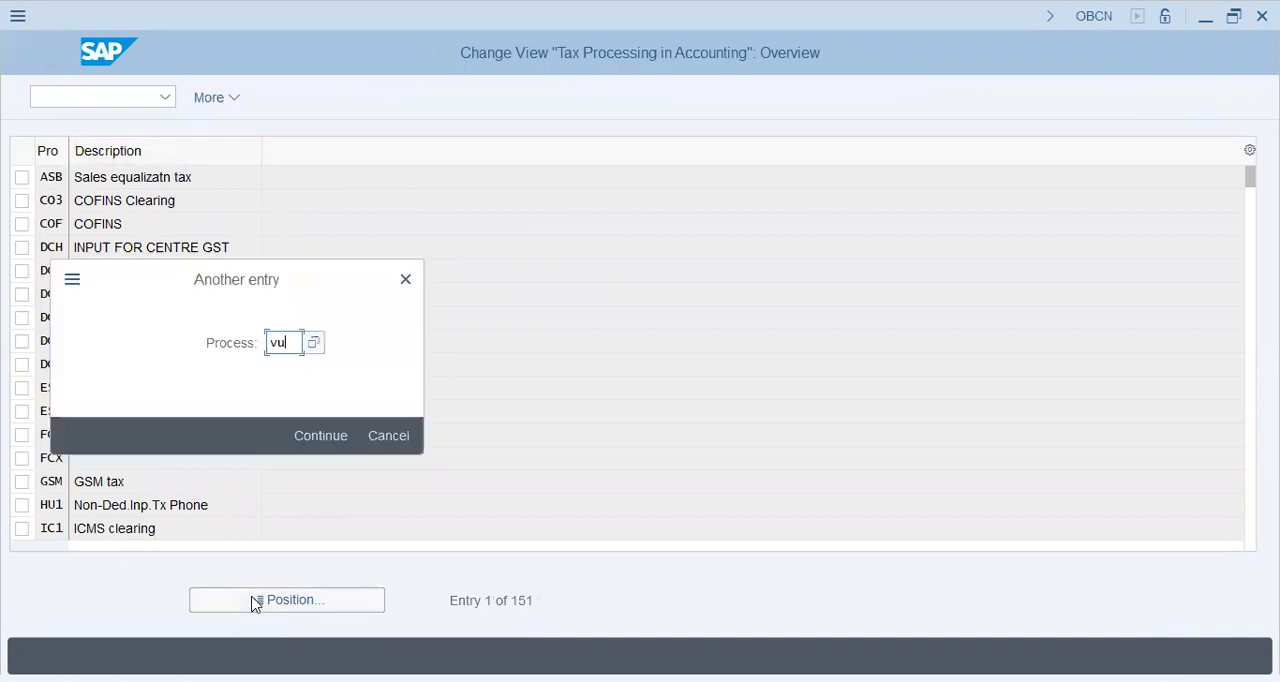
type("t")
left_click(303, 422)
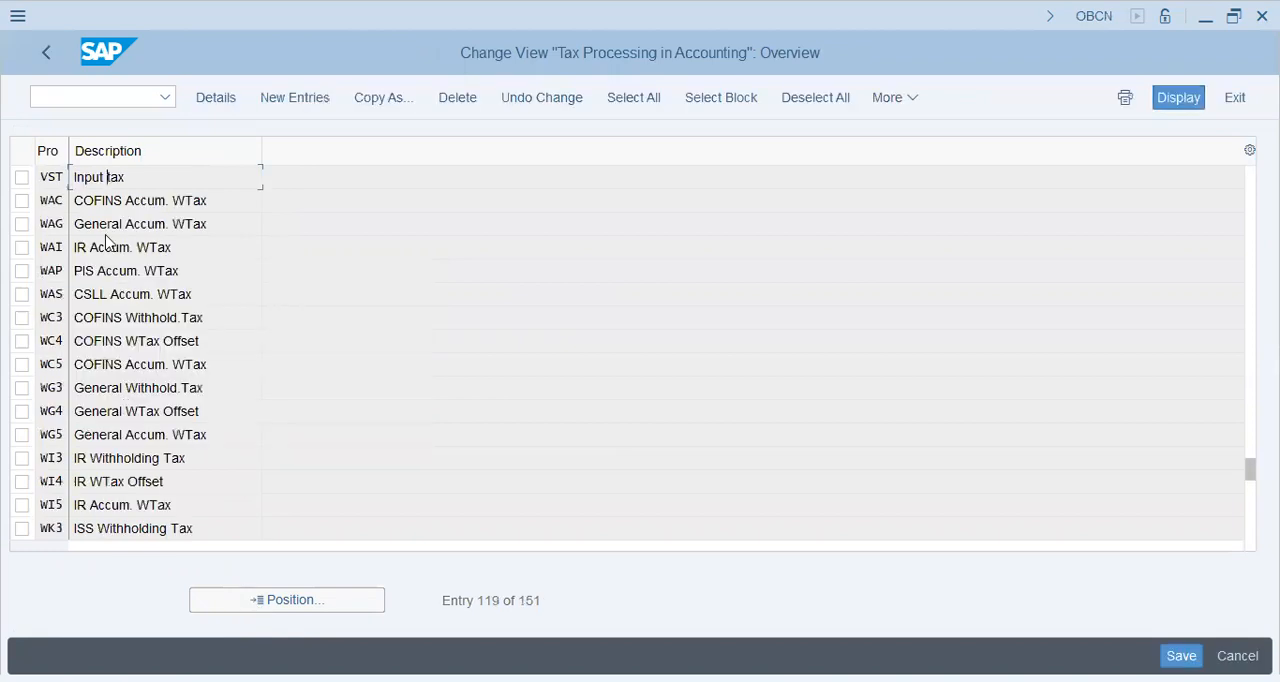
double_click(137, 183)
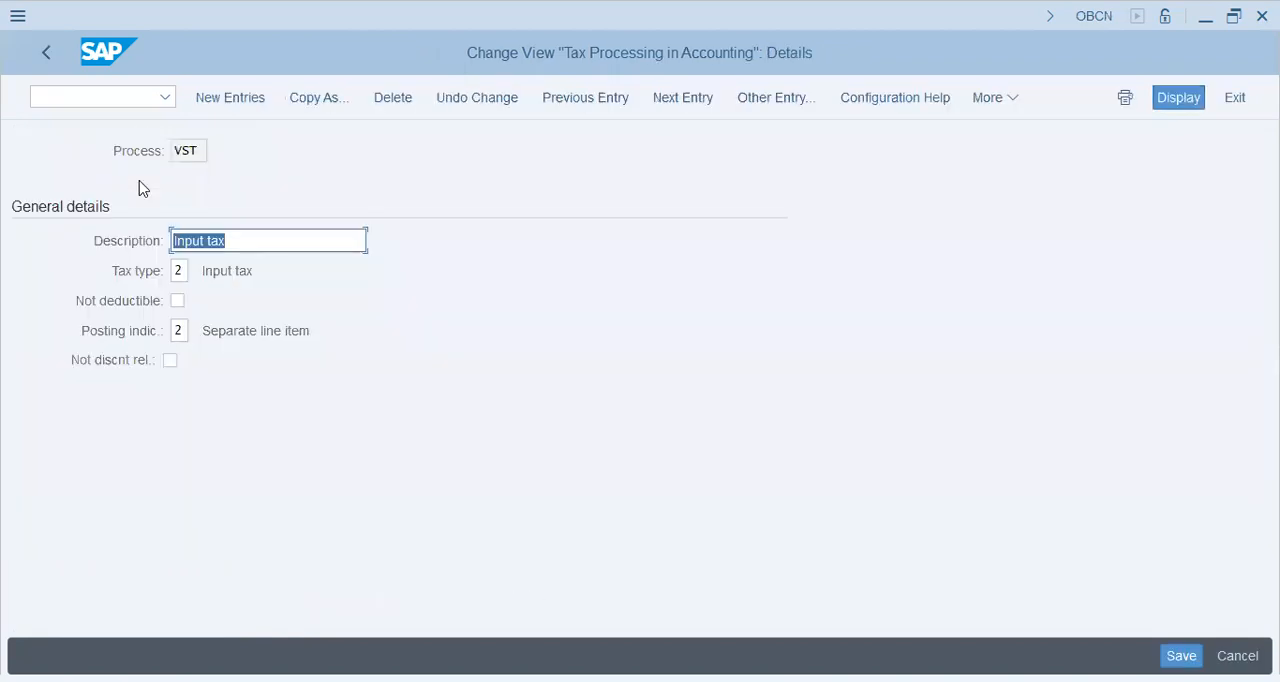
Review the description of process VST and the available values for its tax type and posting indicator
left_click(255, 243)
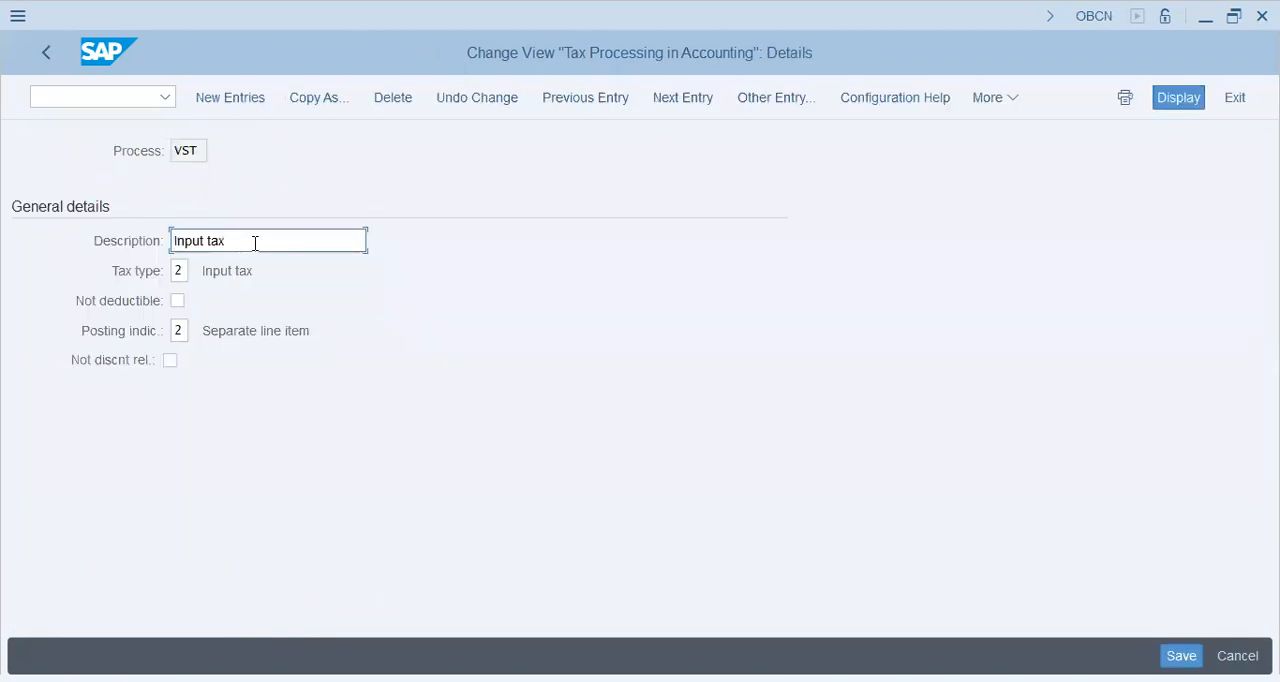
left_click(178, 270)
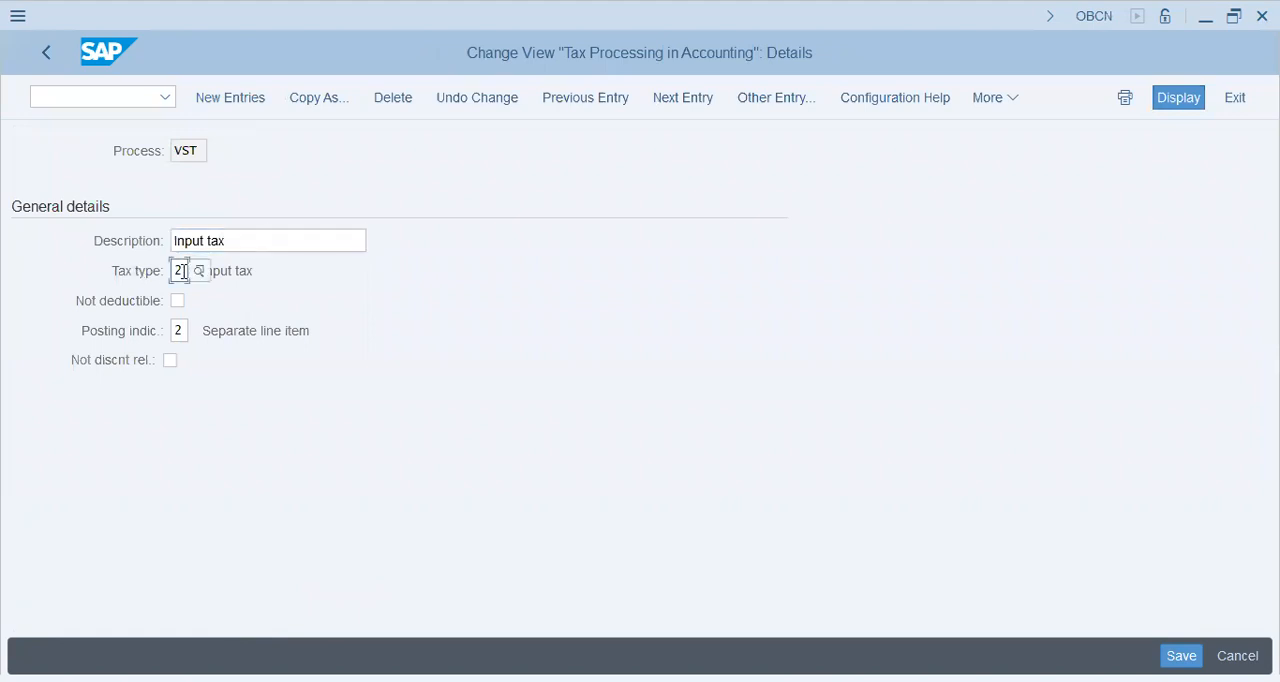
left_click(200, 274)
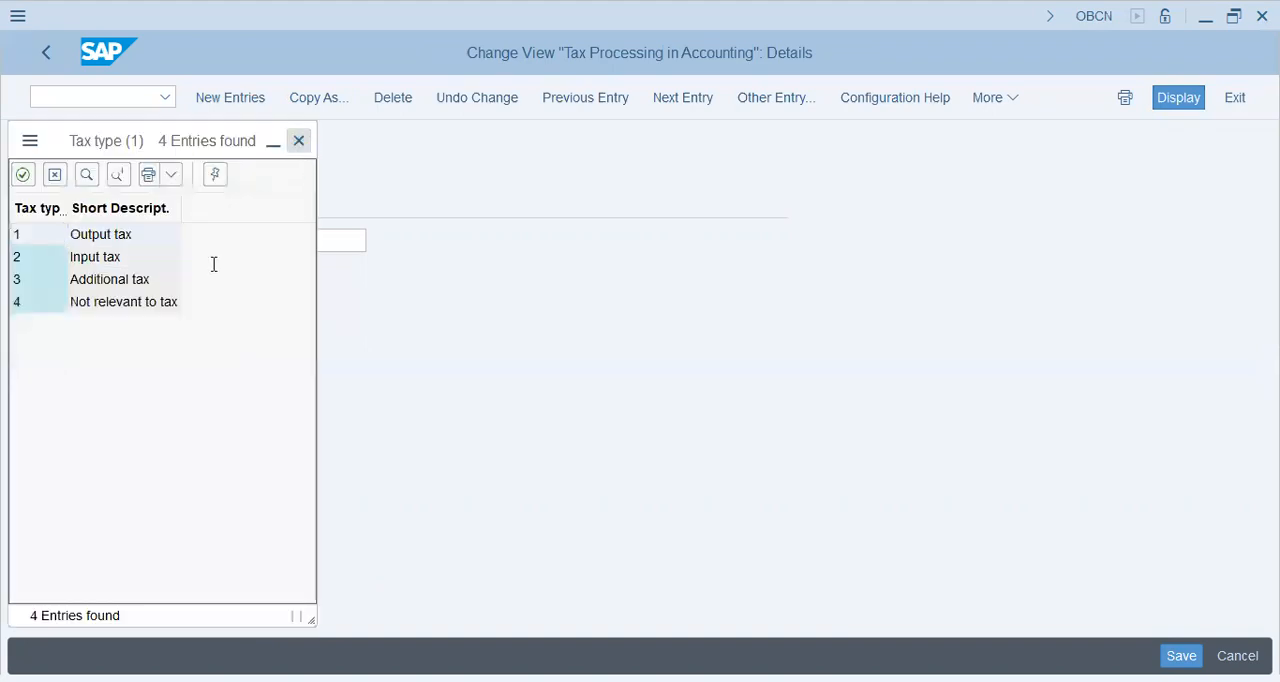
left_click(213, 262)
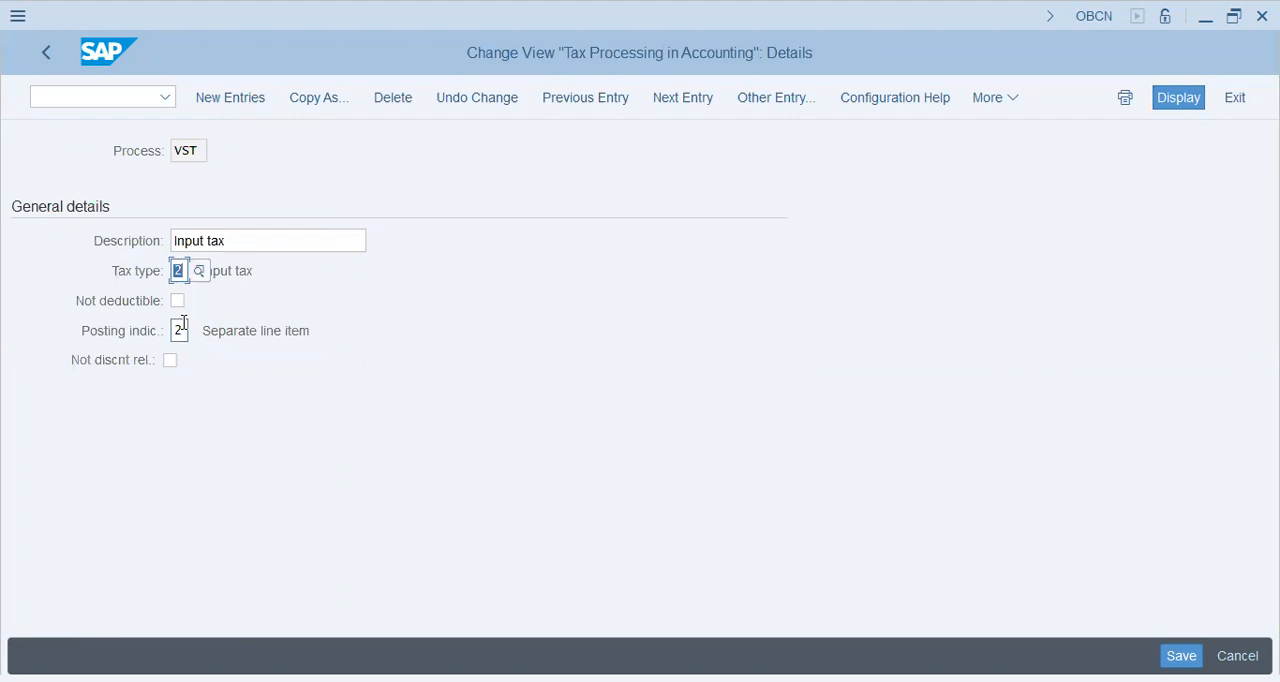
left_click(180, 330)
left_click(199, 334)
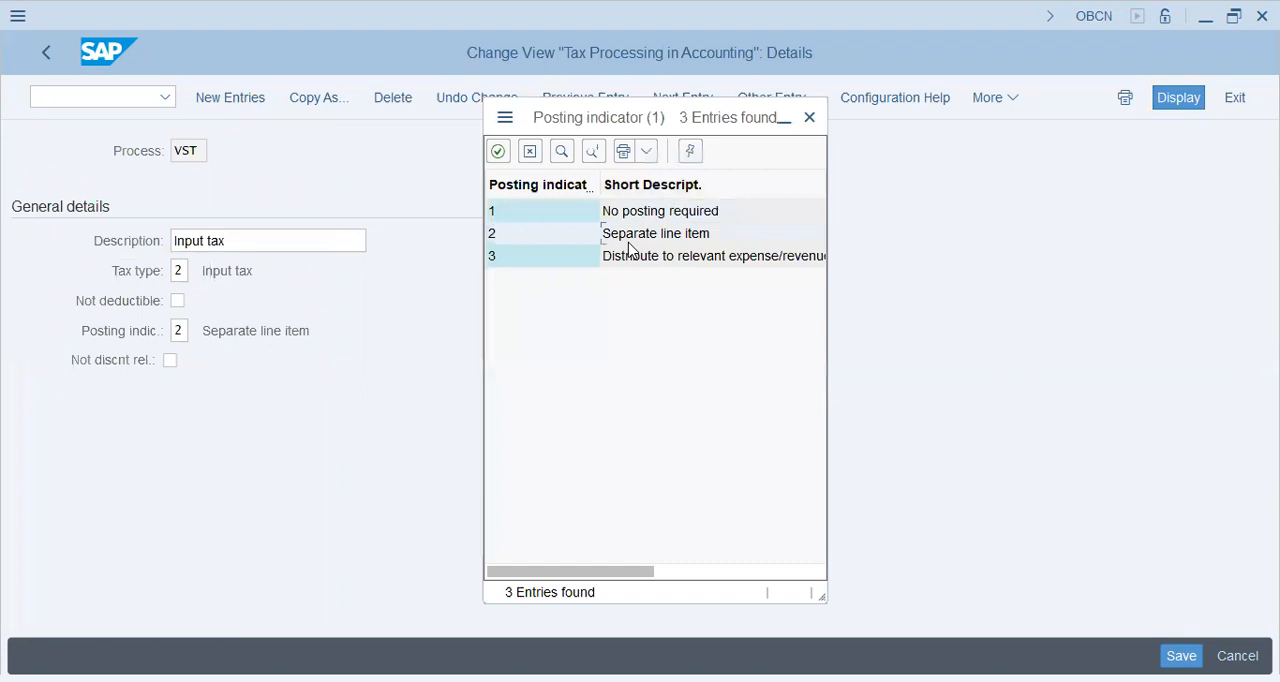
left_click(810, 118)
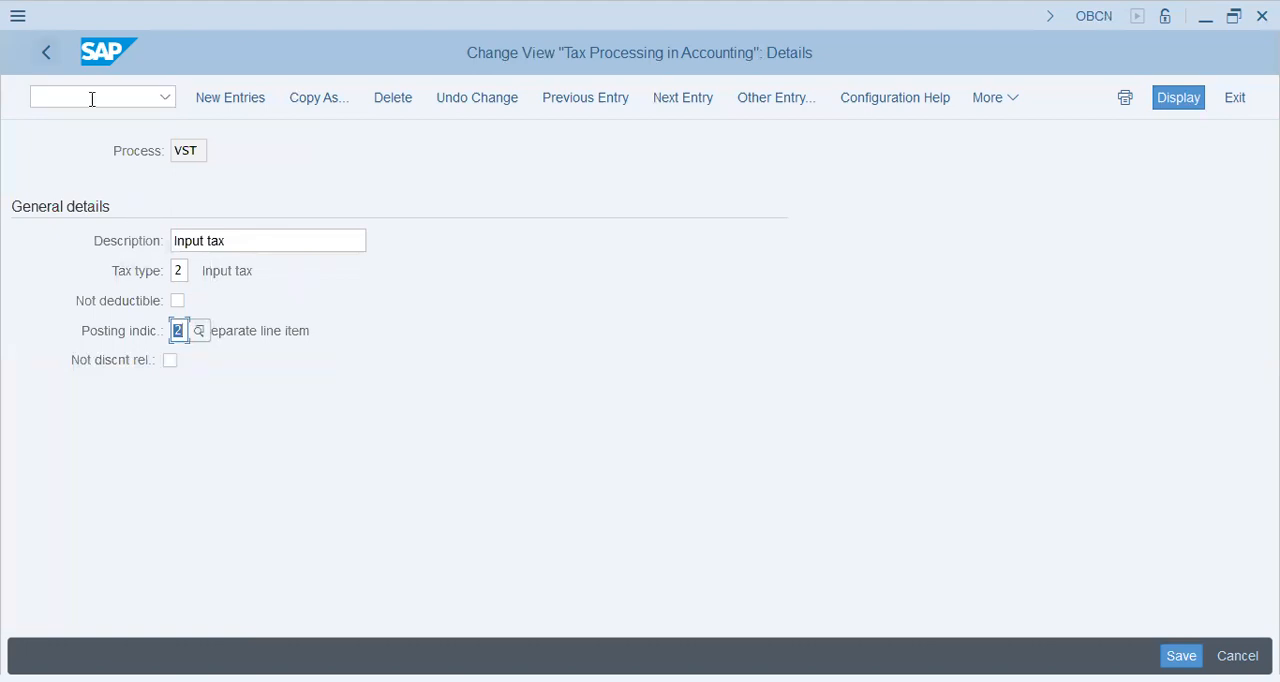
Leave the tax processing settings, view the activity Specify Structure for Tax Jurisdiction Code and return to the IMG
key("F3")
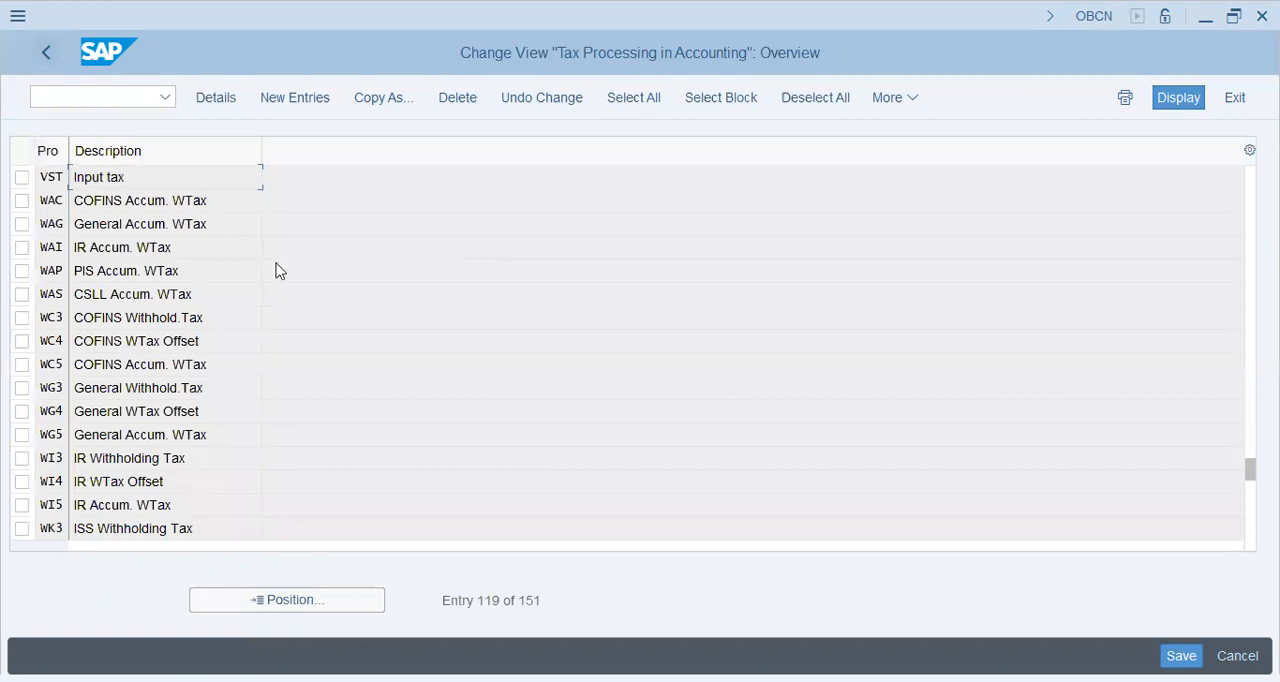
key("F3")
left_click(168, 273)
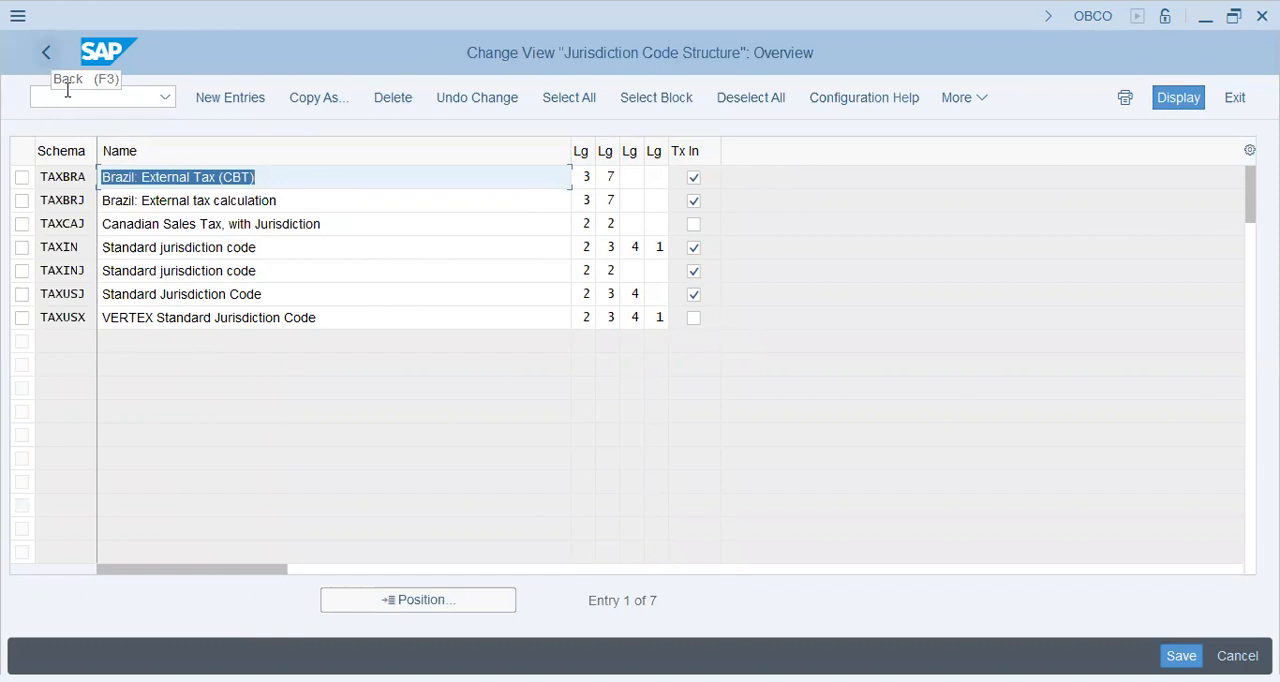
key("F3")
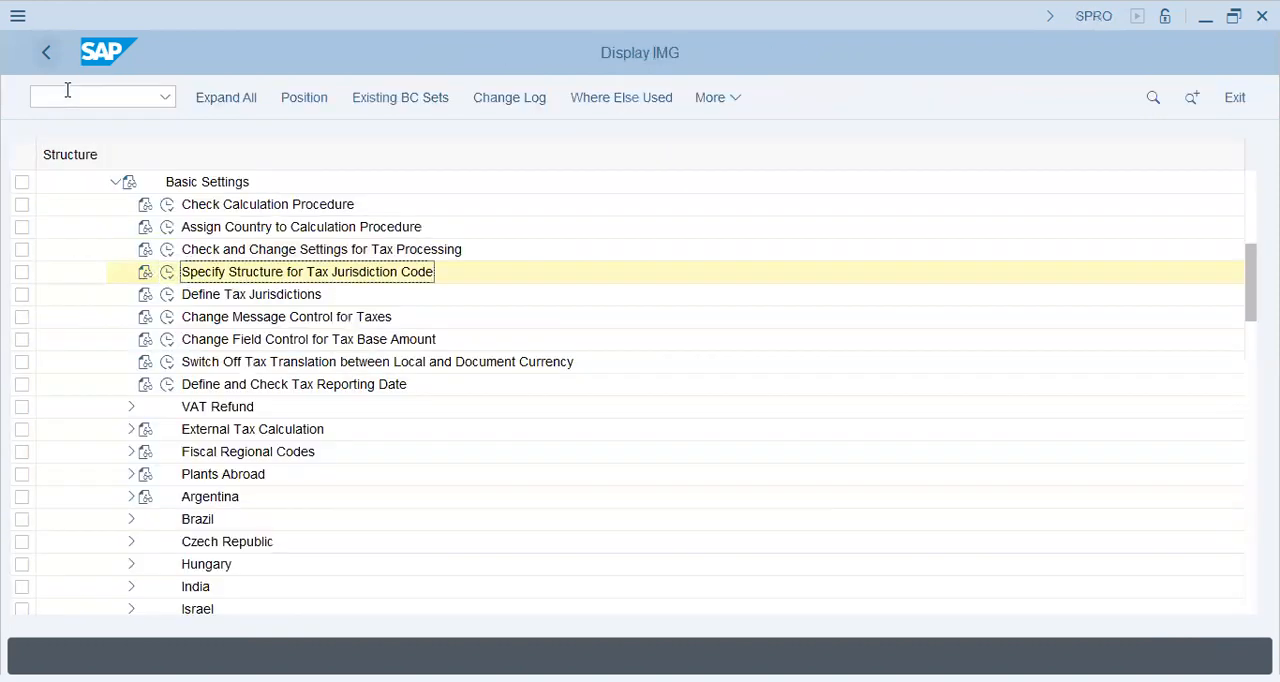
In the Calculation node, open Define Tax Codes for Sales and Purchases for country PK
left_click(115, 181)
left_click(116, 205)
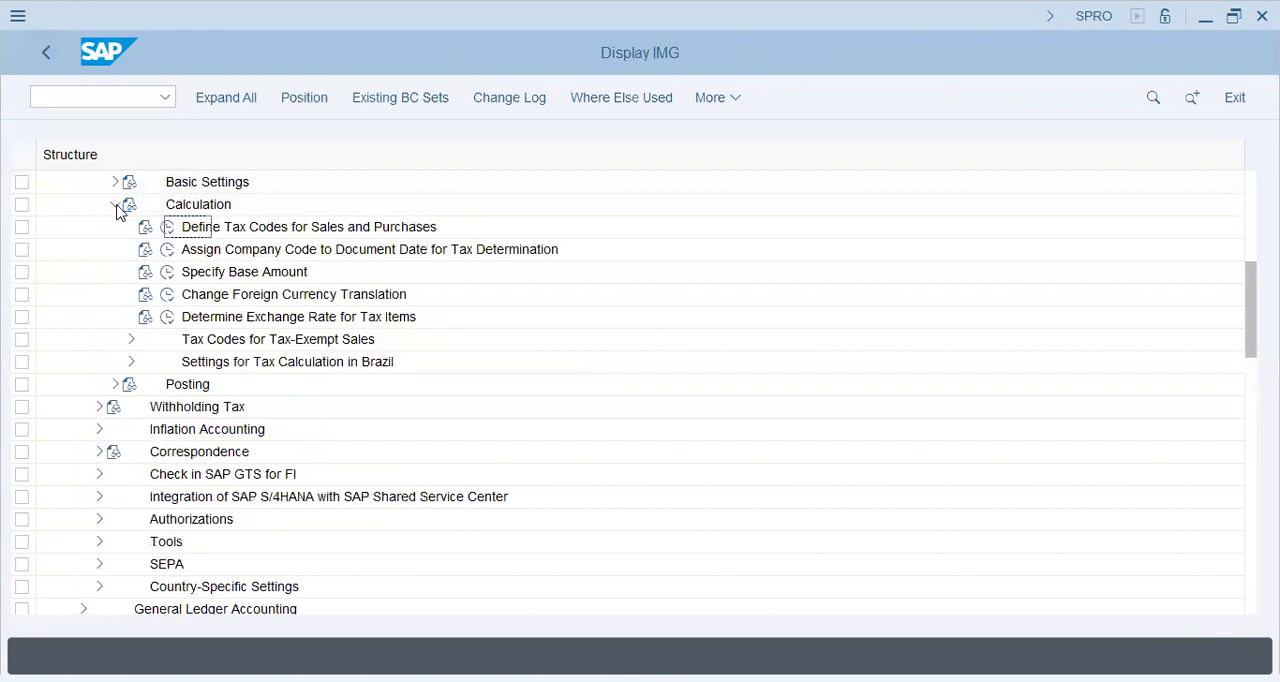
left_click(167, 228)
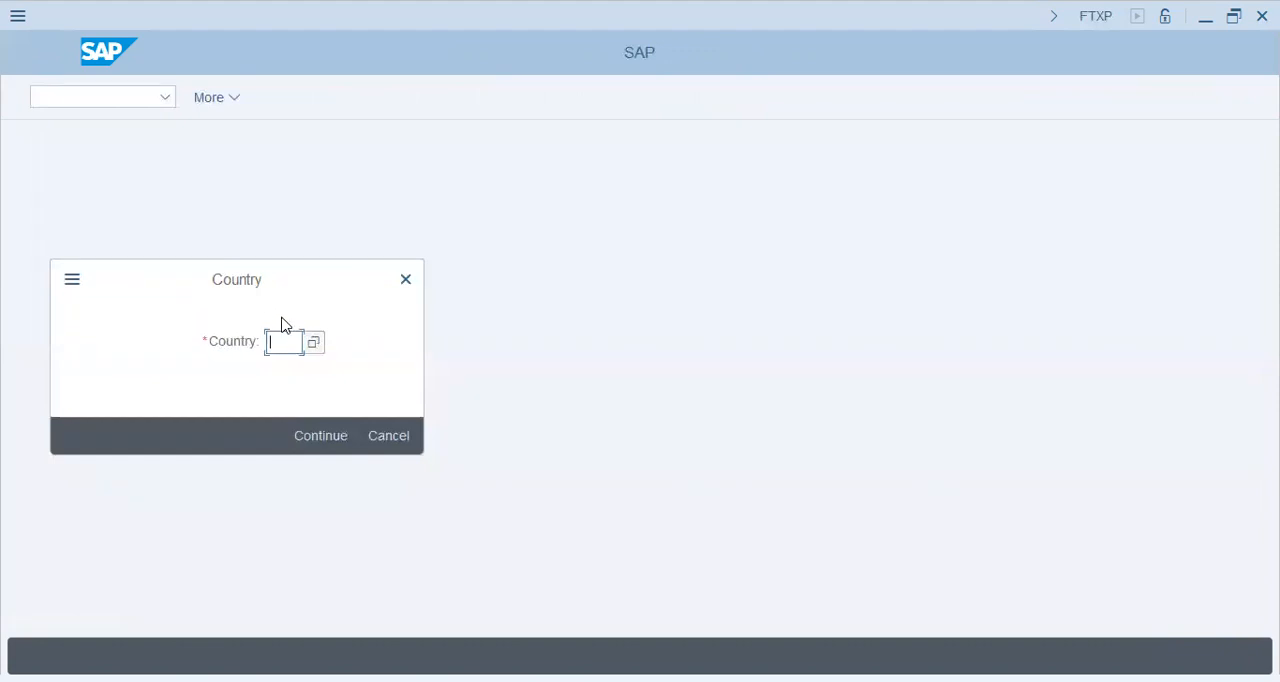
type("pk")
key("Return")
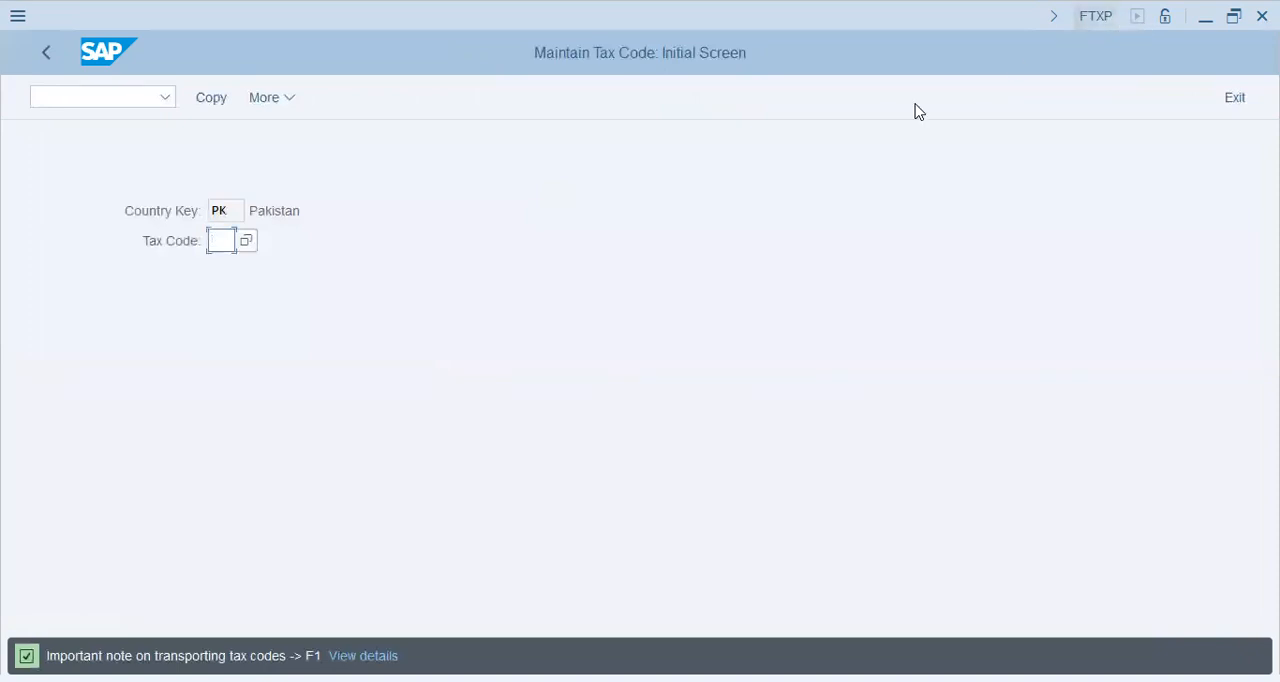
Create tax code FA with the description "Filer 3%" and tax type V, Input tax
type("FA")
key("Return")
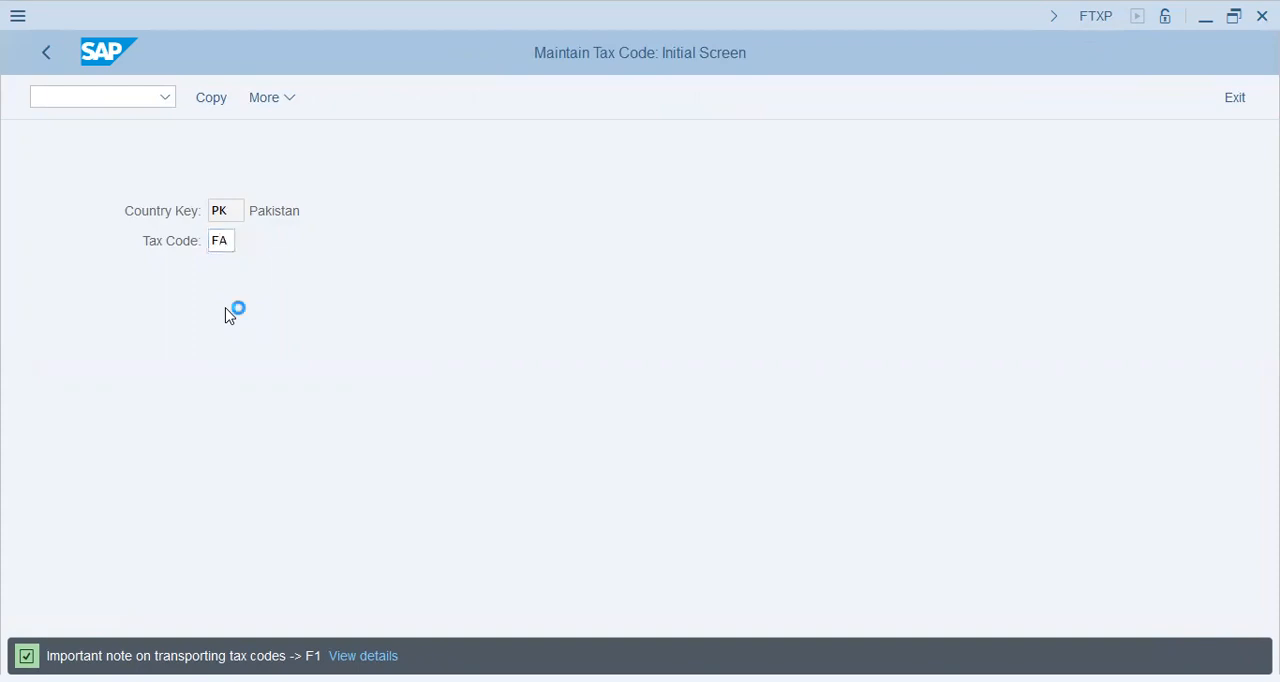
type("Filer")
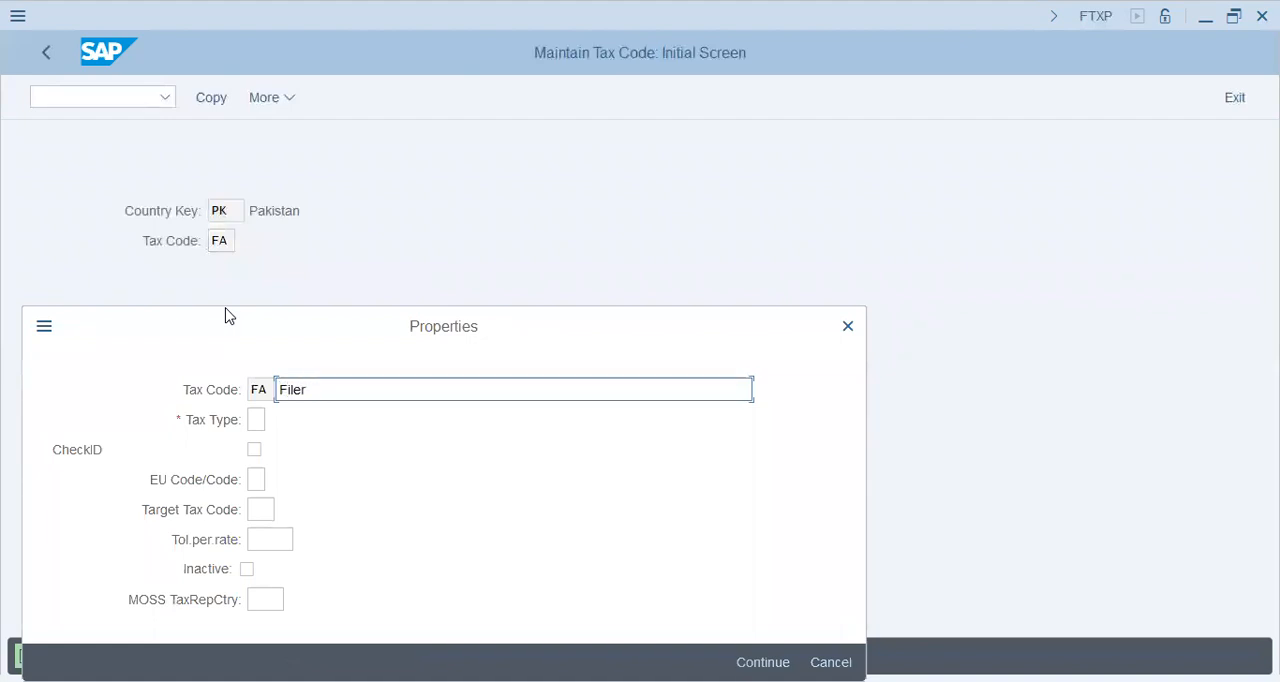
key("Tab")
left_click(275, 419)
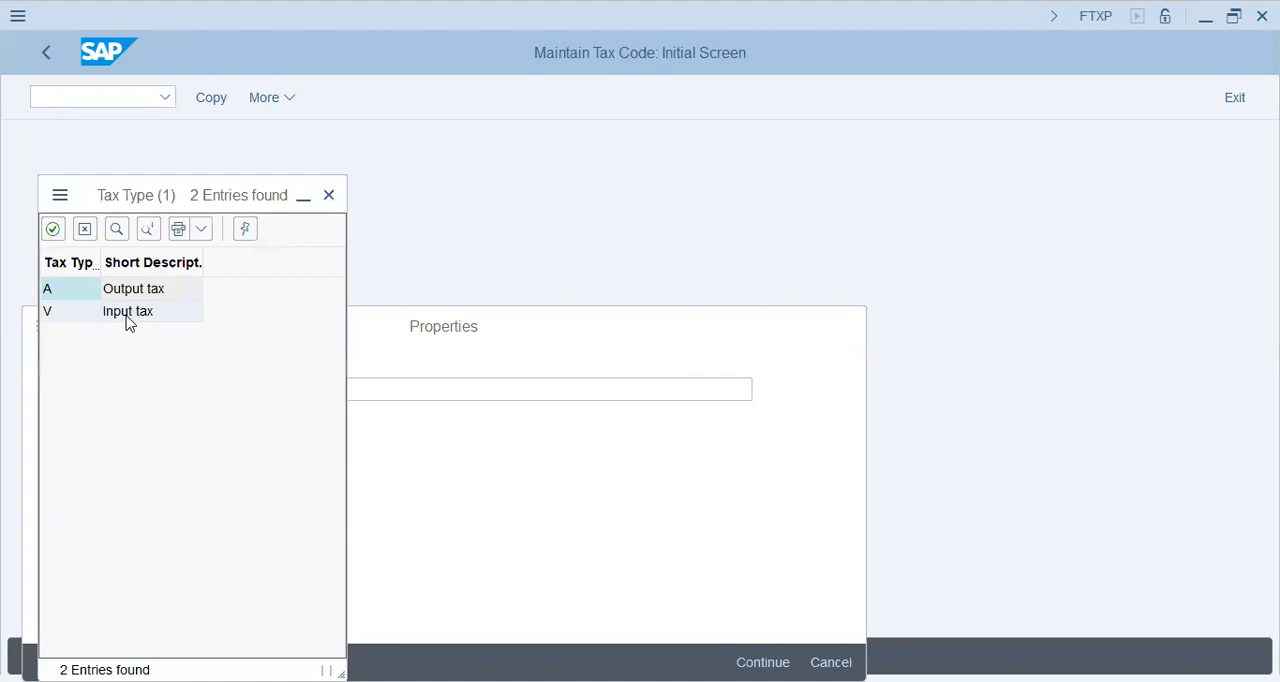
double_click(127, 318)
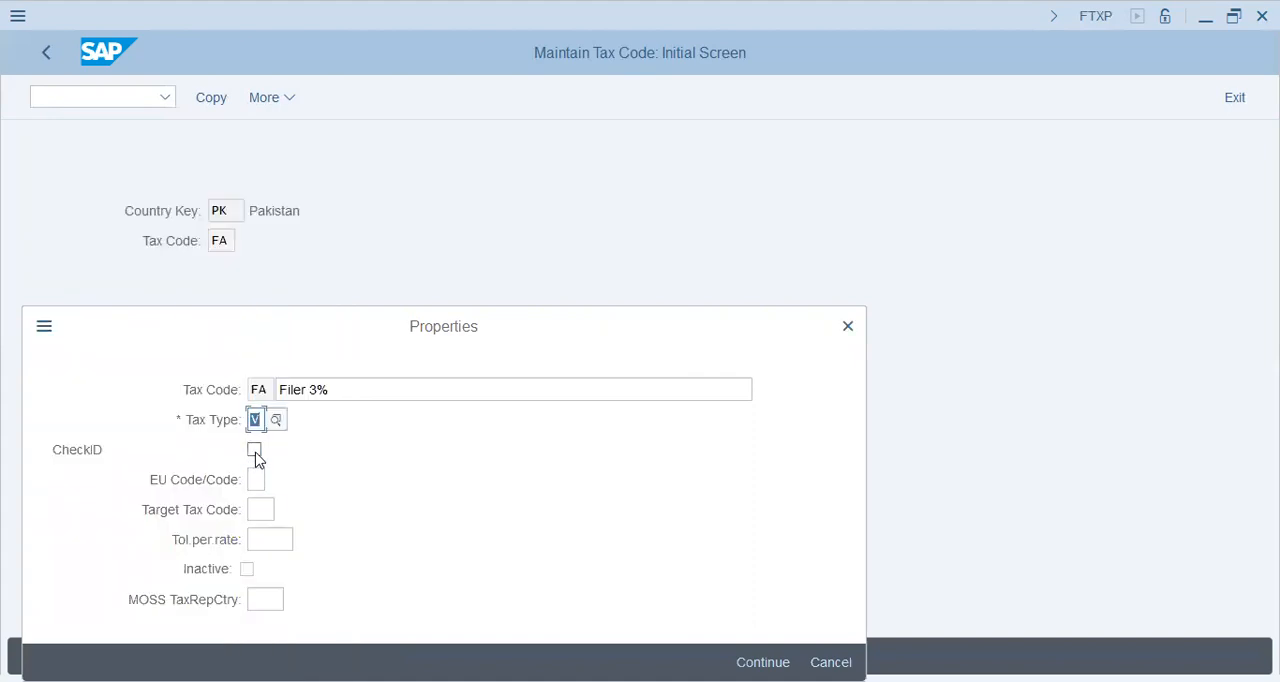
Accept the tax code properties and set the Input Tax percentage rate to 3
left_click(259, 509)
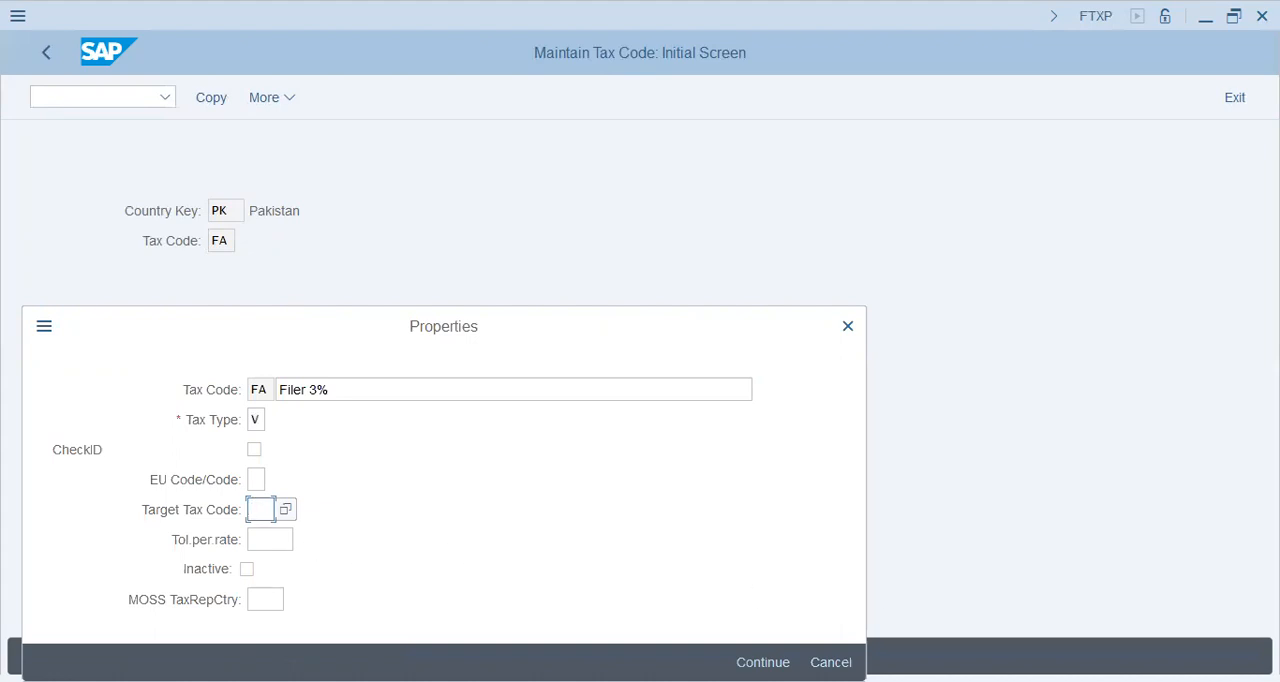
key("Return")
left_click(328, 420)
type("3")
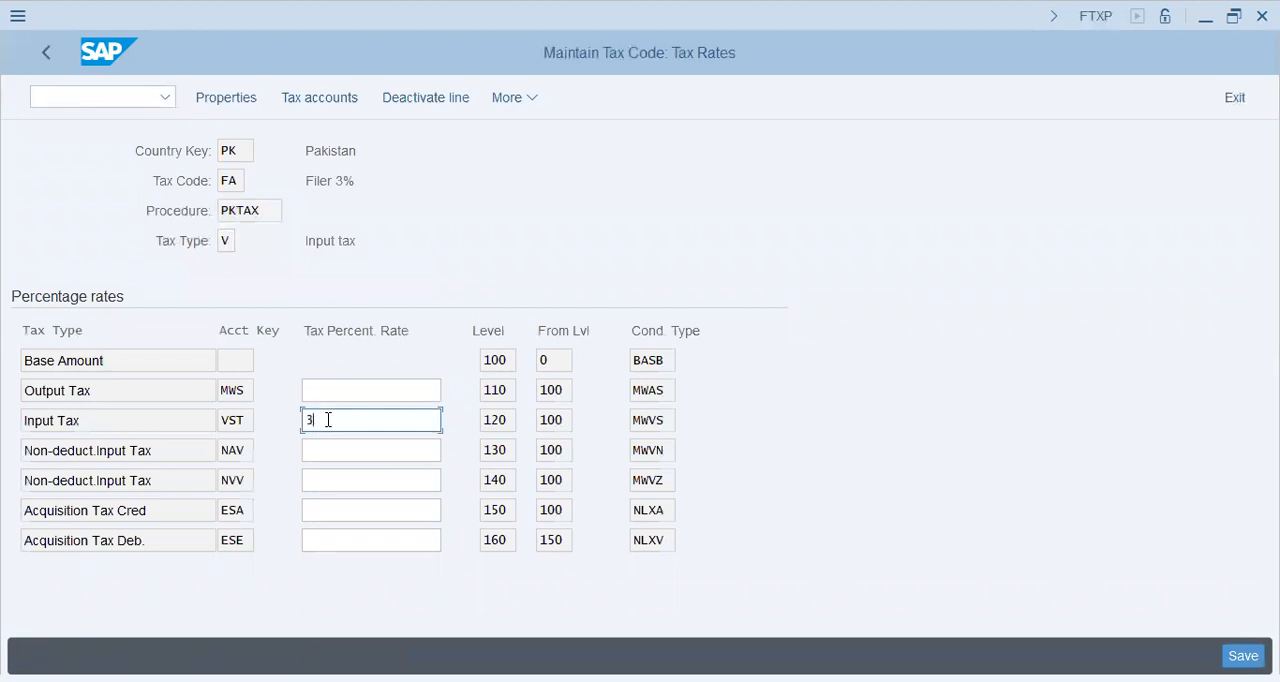
type(",0")
Complete the Input Tax percentage rate as 3,0 and save tax code FA
key("Return")
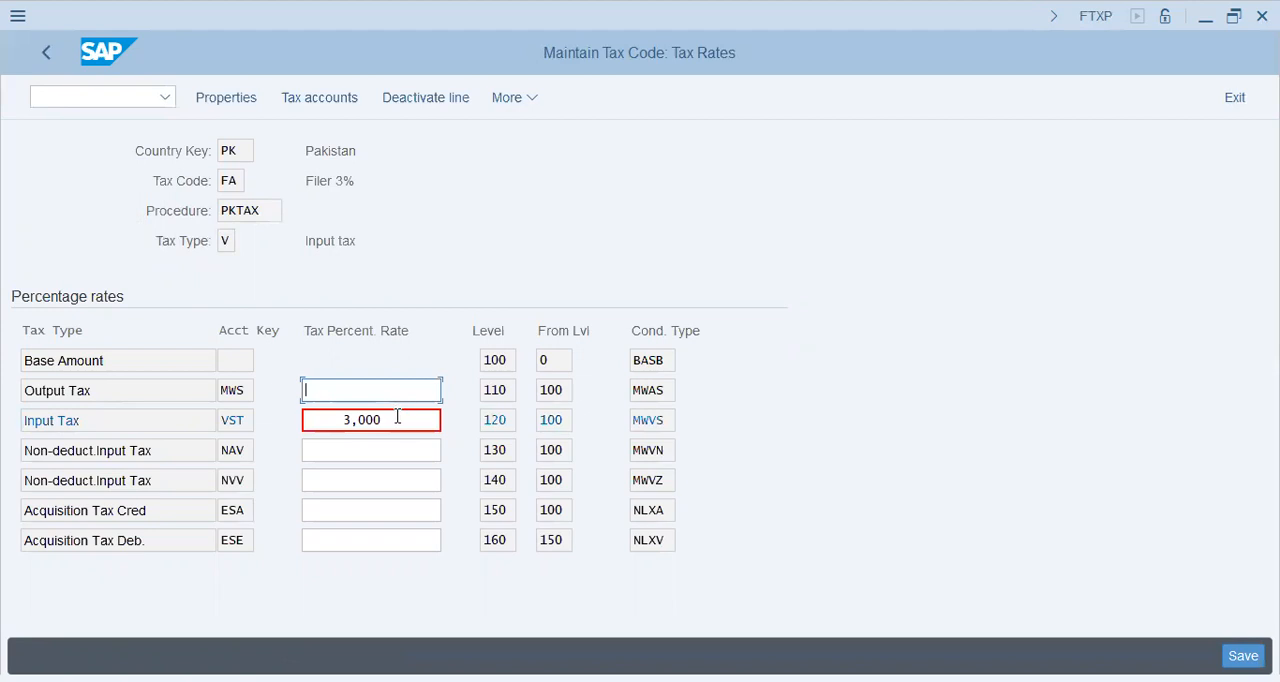
left_click_drag(397, 417, 256, 420)
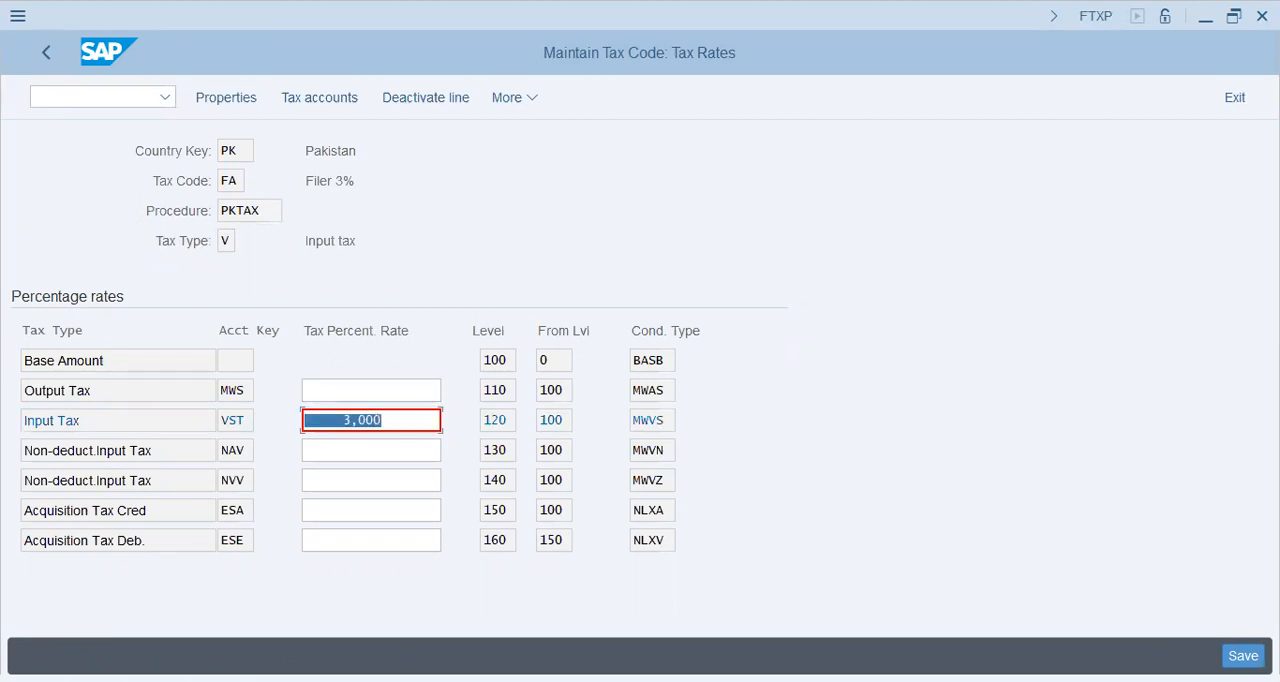
key("ctrl+s")
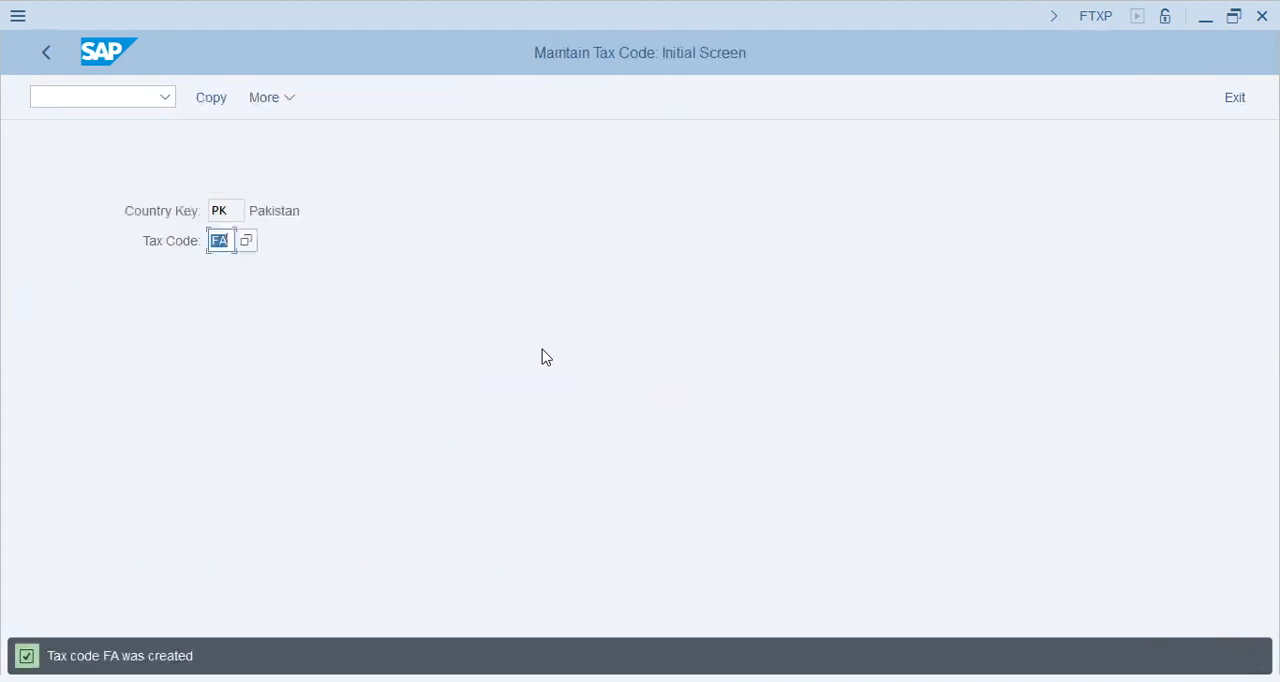
Reopen tax code FA and view its tax accounts for chart of accounts V19
key("Return")
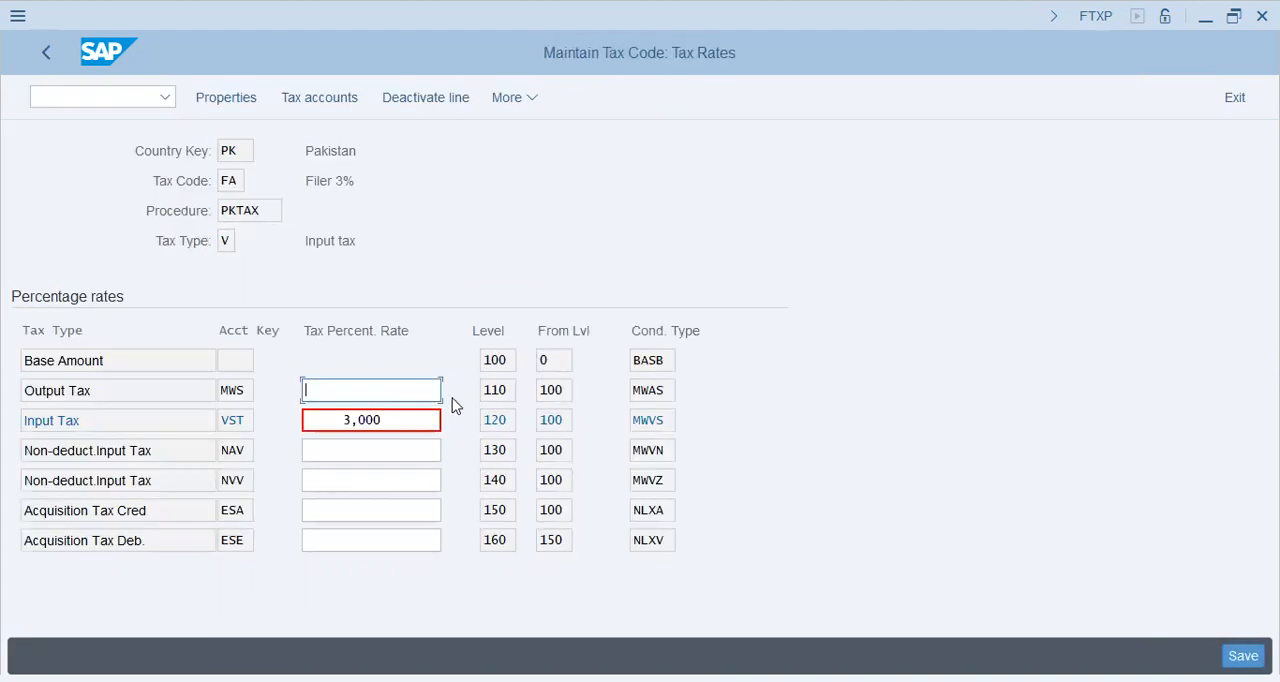
left_click(307, 97)
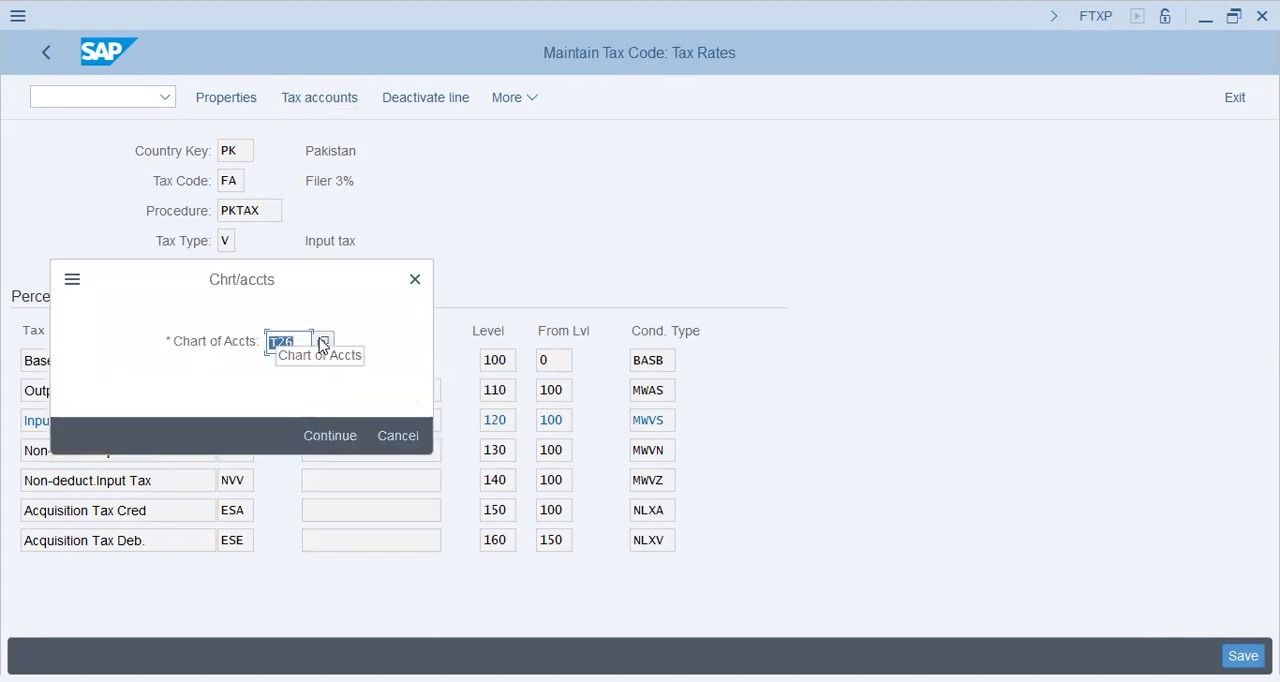
type("v19")
key("Return")
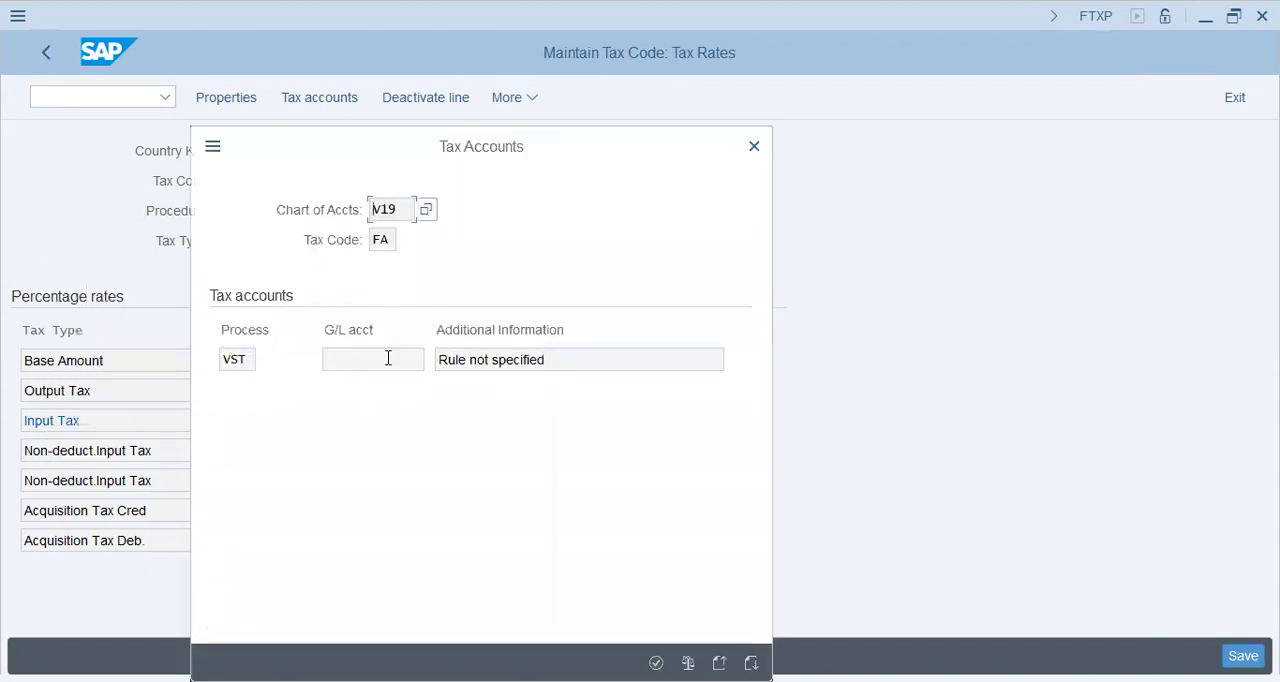
left_click(379, 365)
left_click(656, 663)
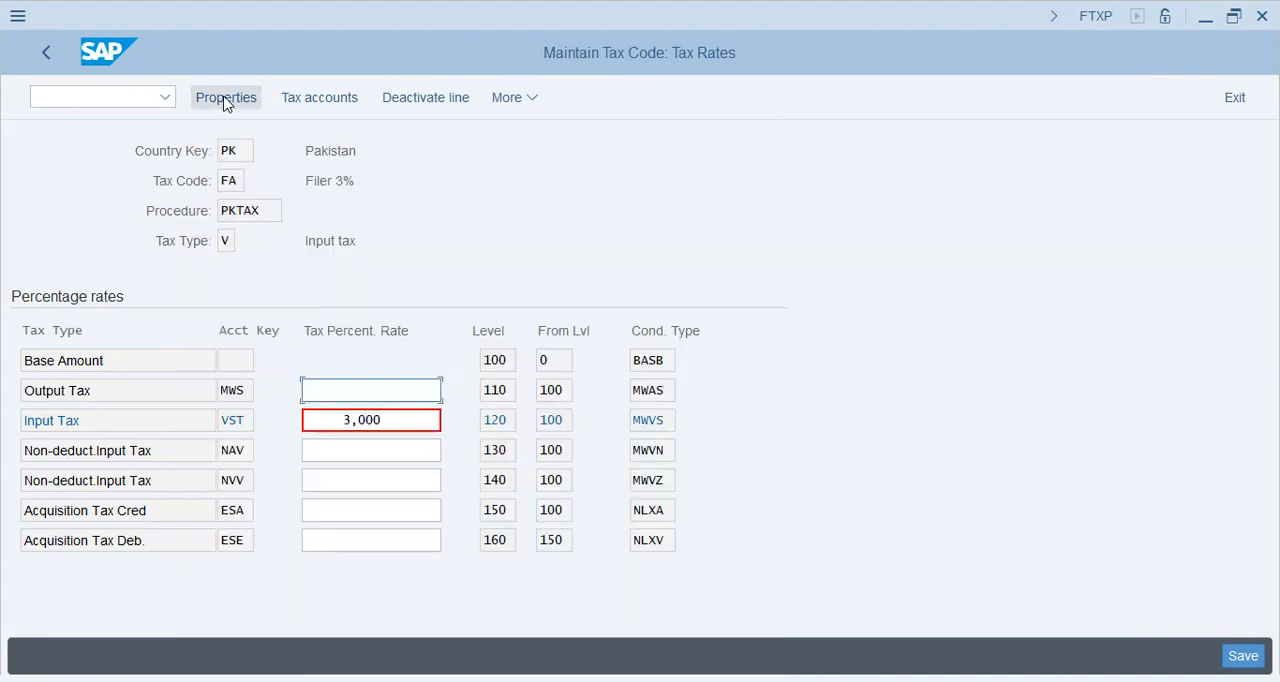
Review the properties and Input Tax rate of tax code FA and return to the IMG
left_click(225, 100)
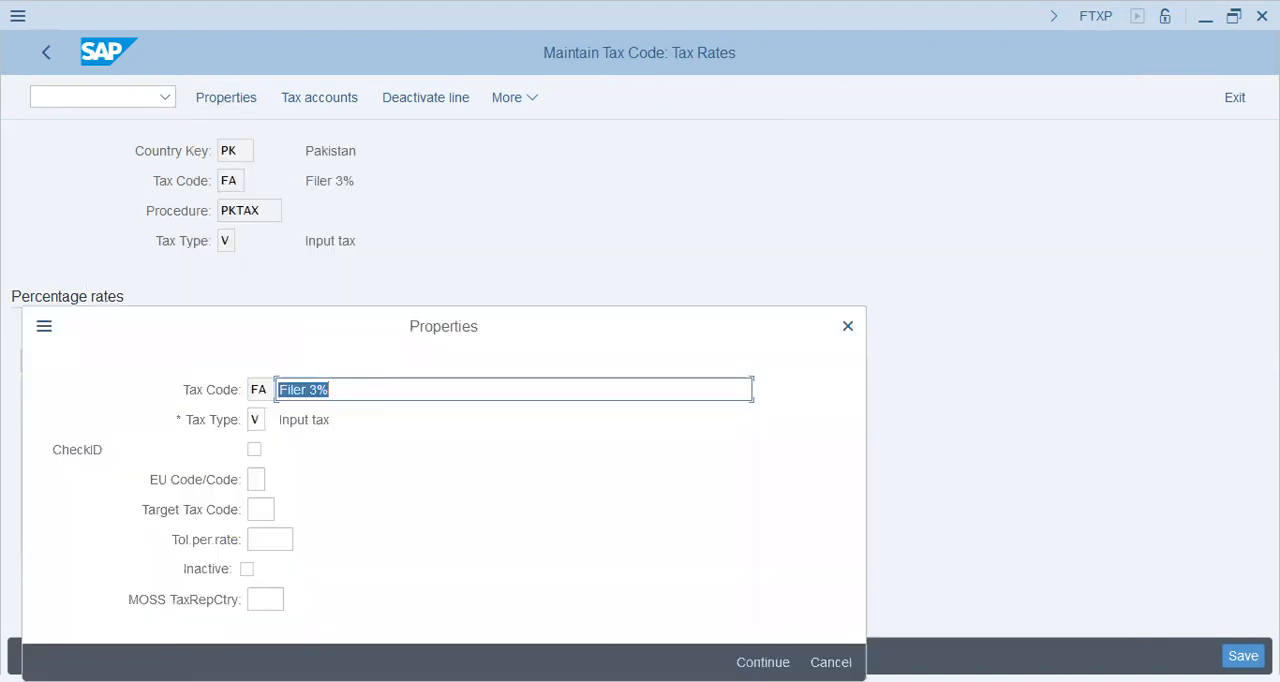
key("Return")
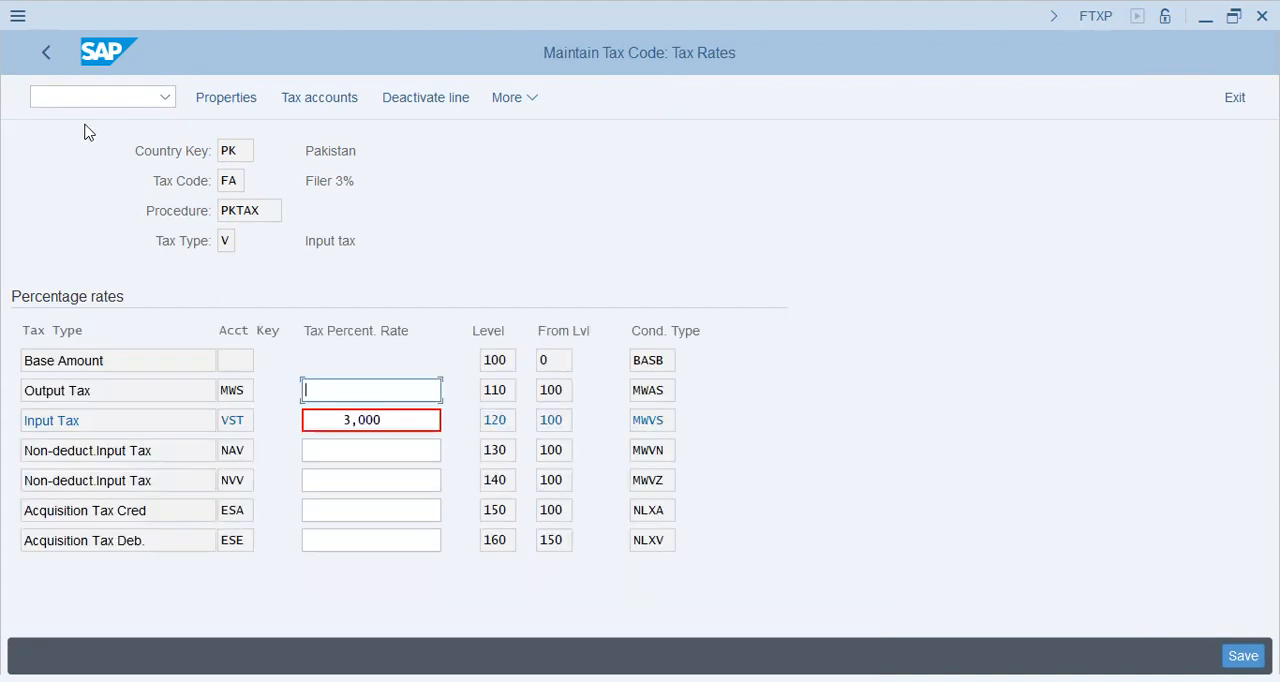
left_click_drag(386, 420, 320, 410)
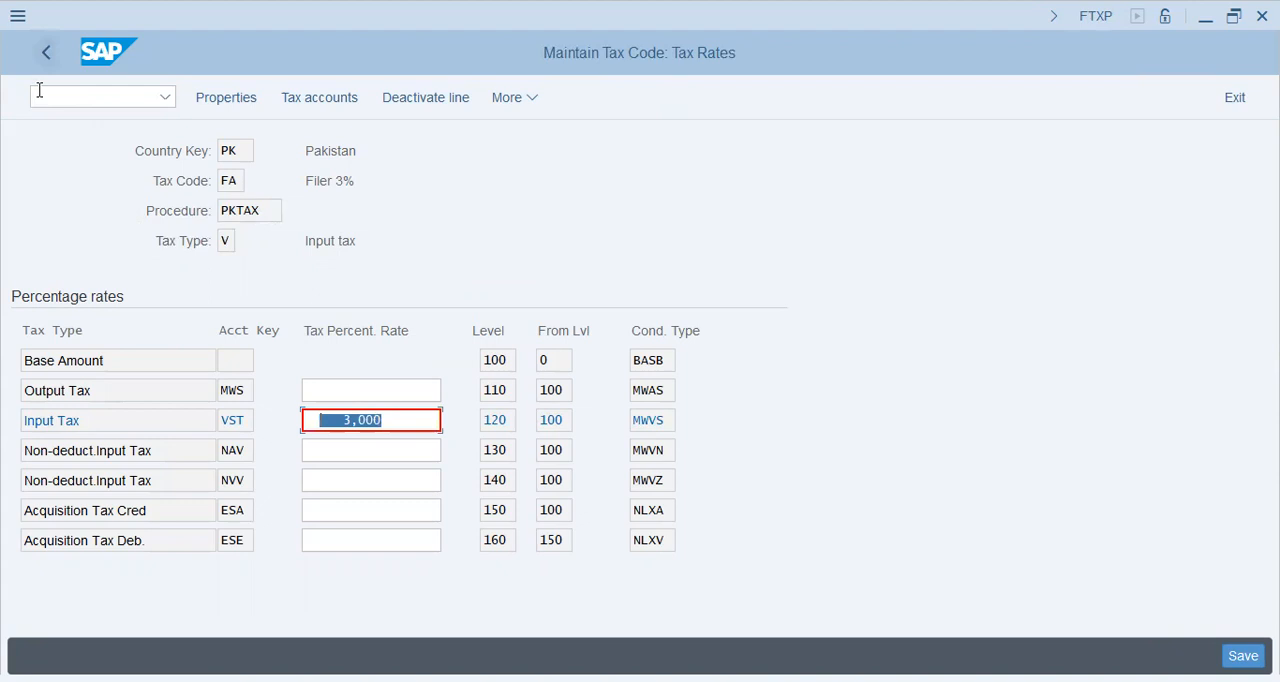
key("F3")
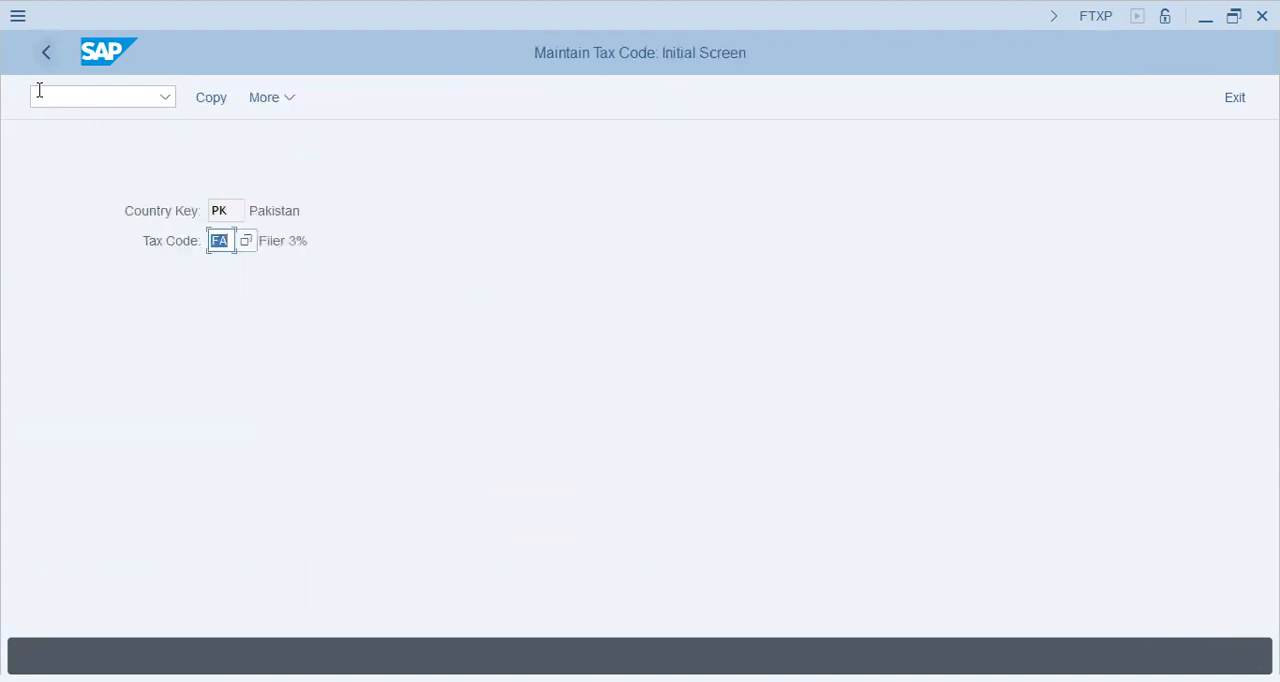
left_click(46, 52)
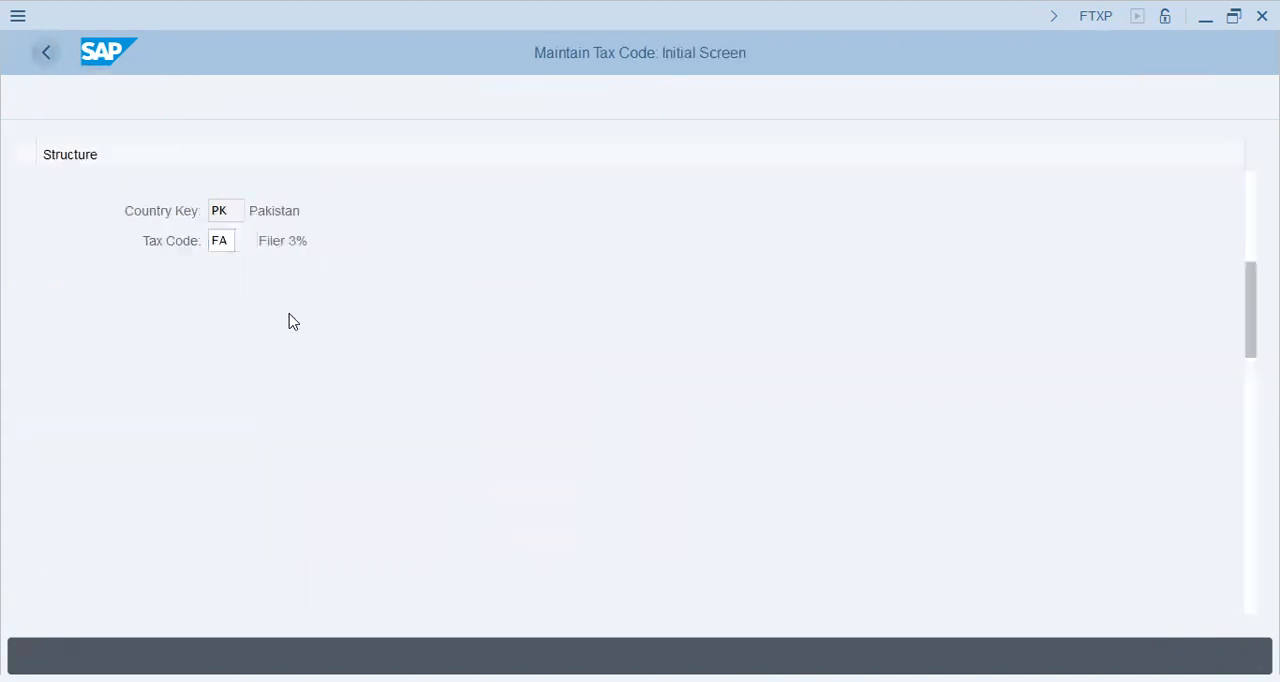
Collapse the Calculation node, expand Posting and open Define Tax Accounts
left_click(233, 249)
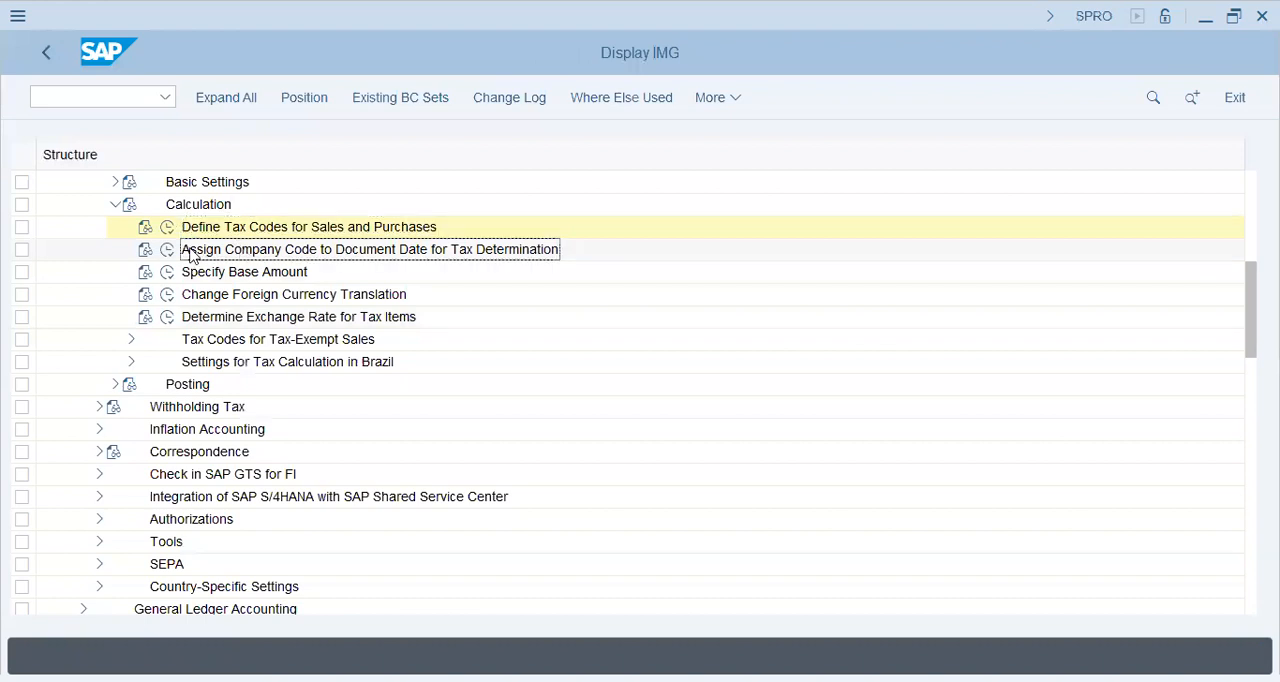
left_click(250, 278)
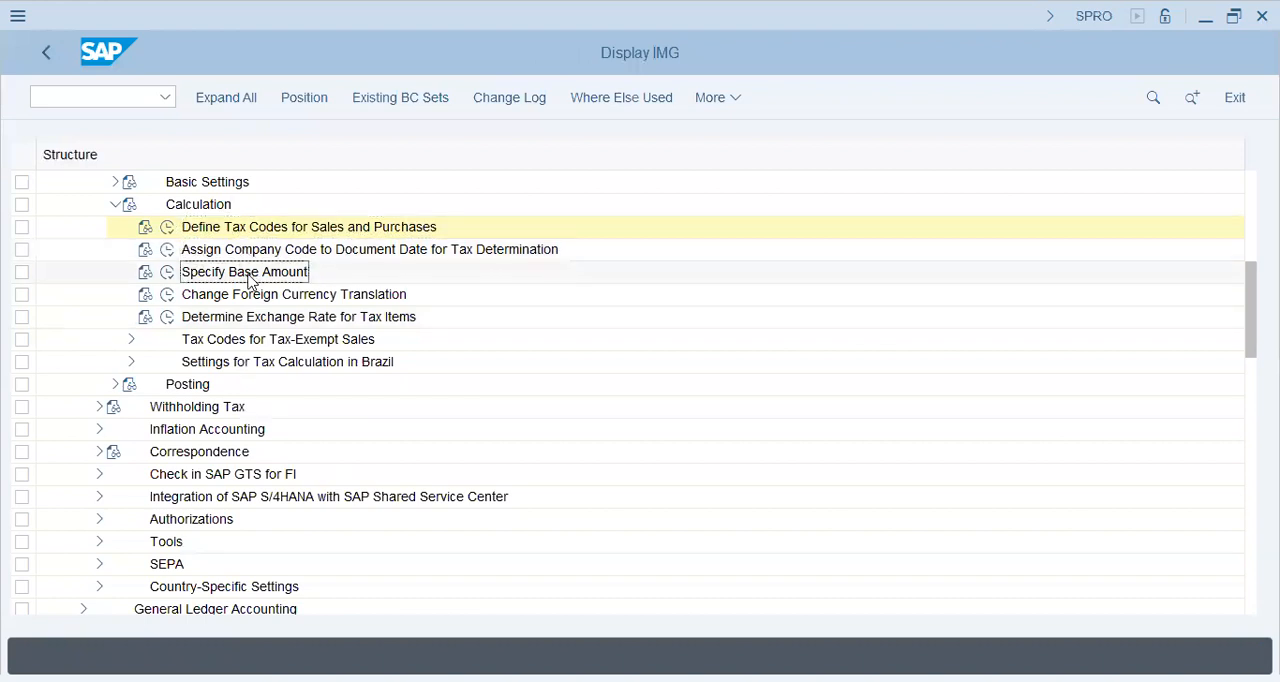
left_click(205, 316)
left_click(215, 340)
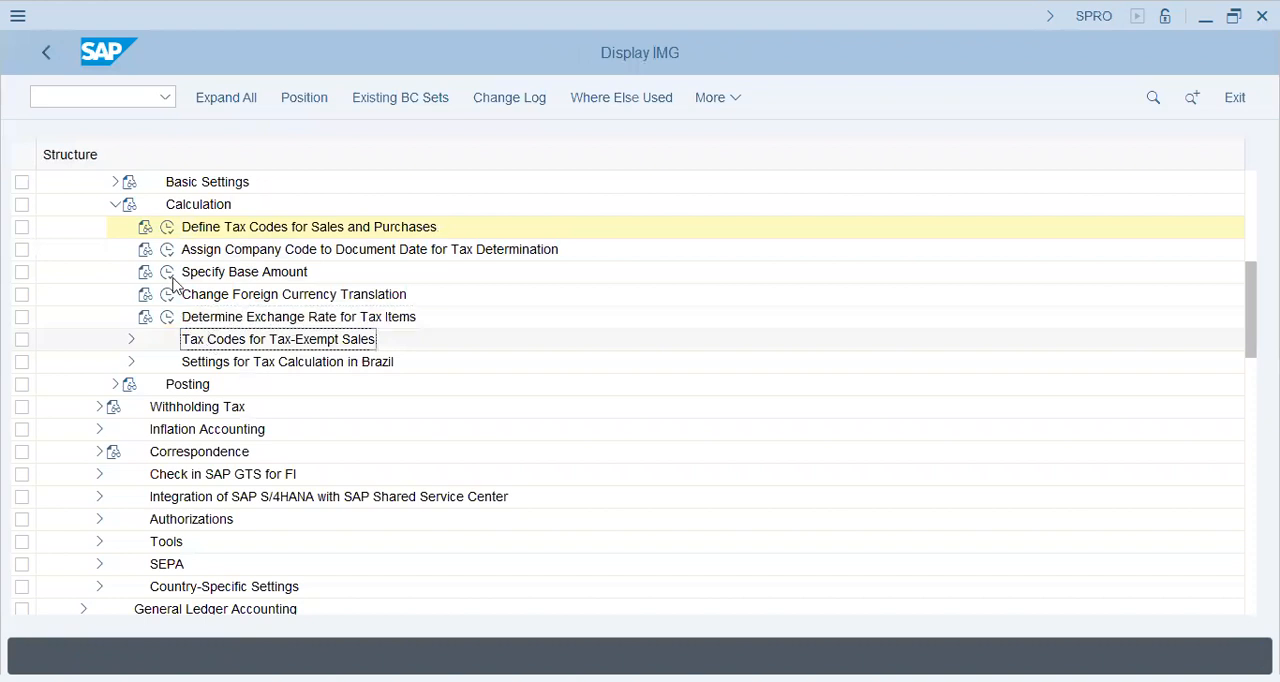
left_click(115, 205)
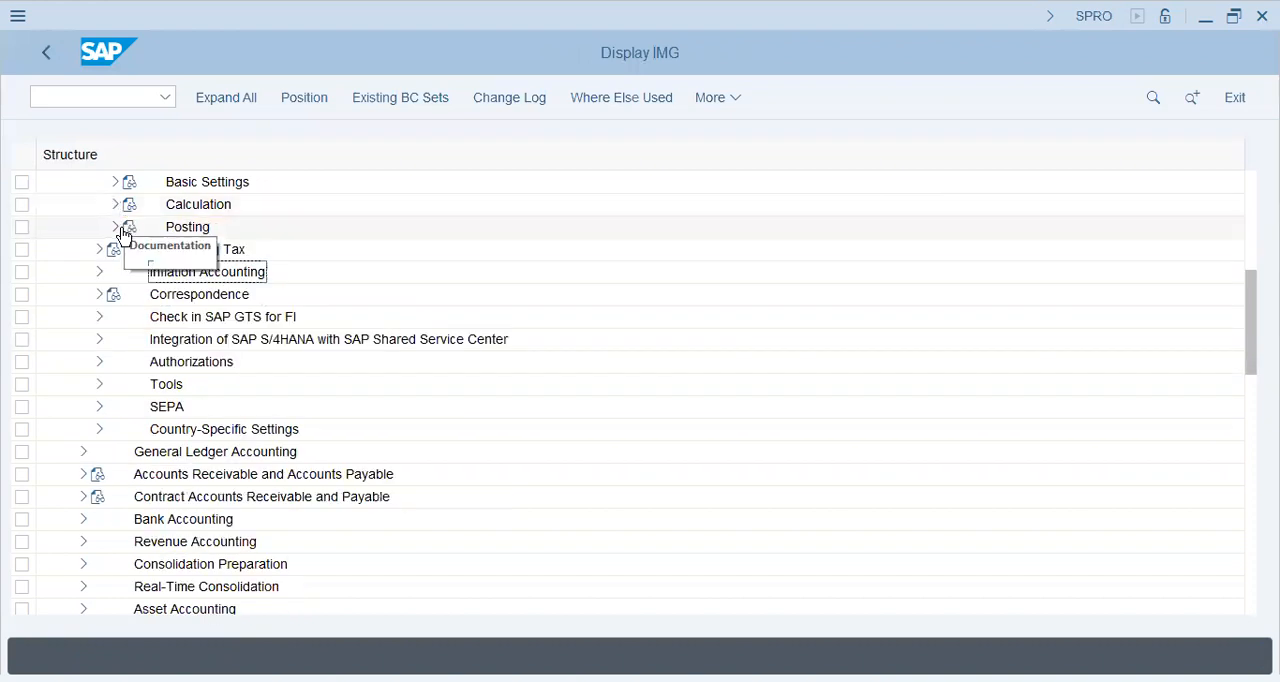
left_click(116, 227)
left_click(183, 270)
left_click(192, 252)
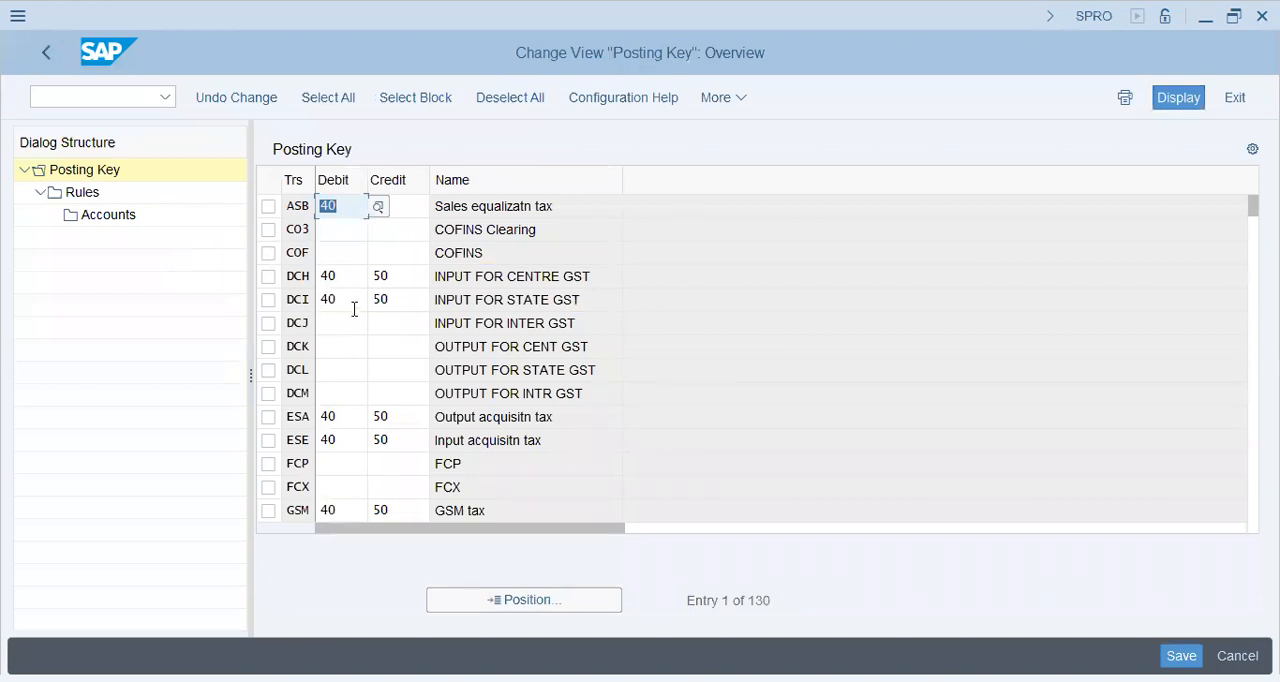
Locate transaction key VST, examine its debit and credit posting keys, and open its Rules
left_click(489, 605)
type("vst")
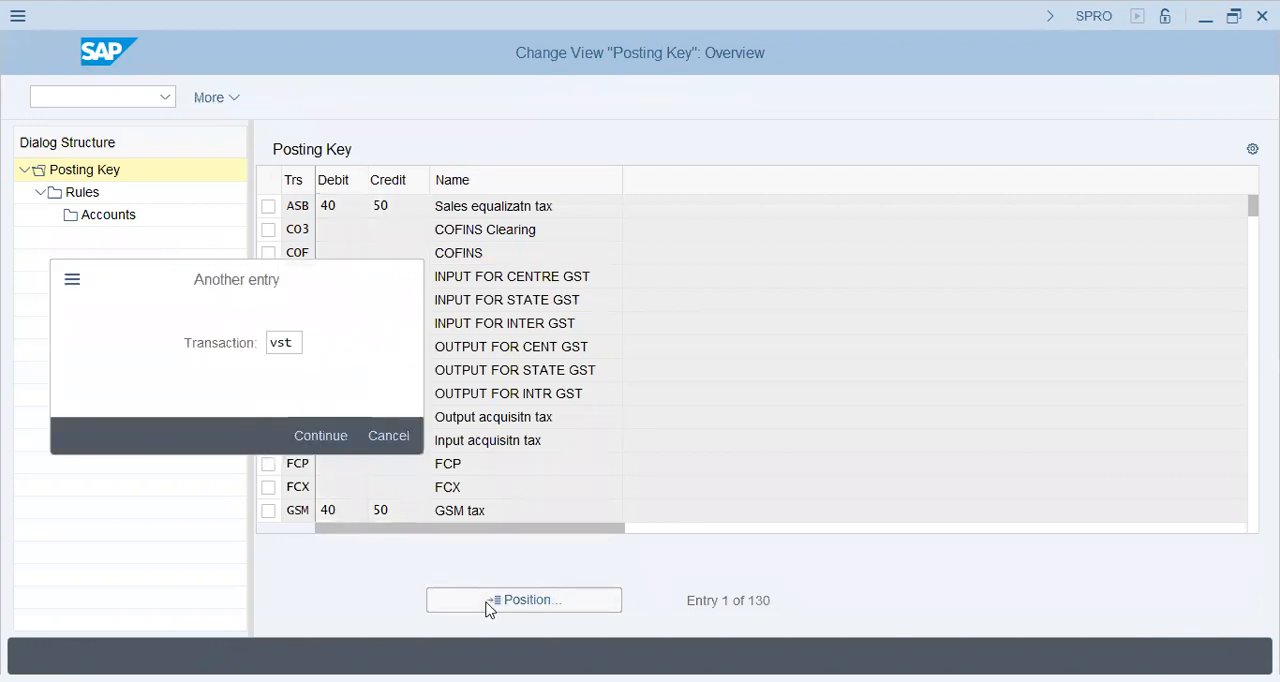
key("Return")
left_click(414, 201)
type("50")
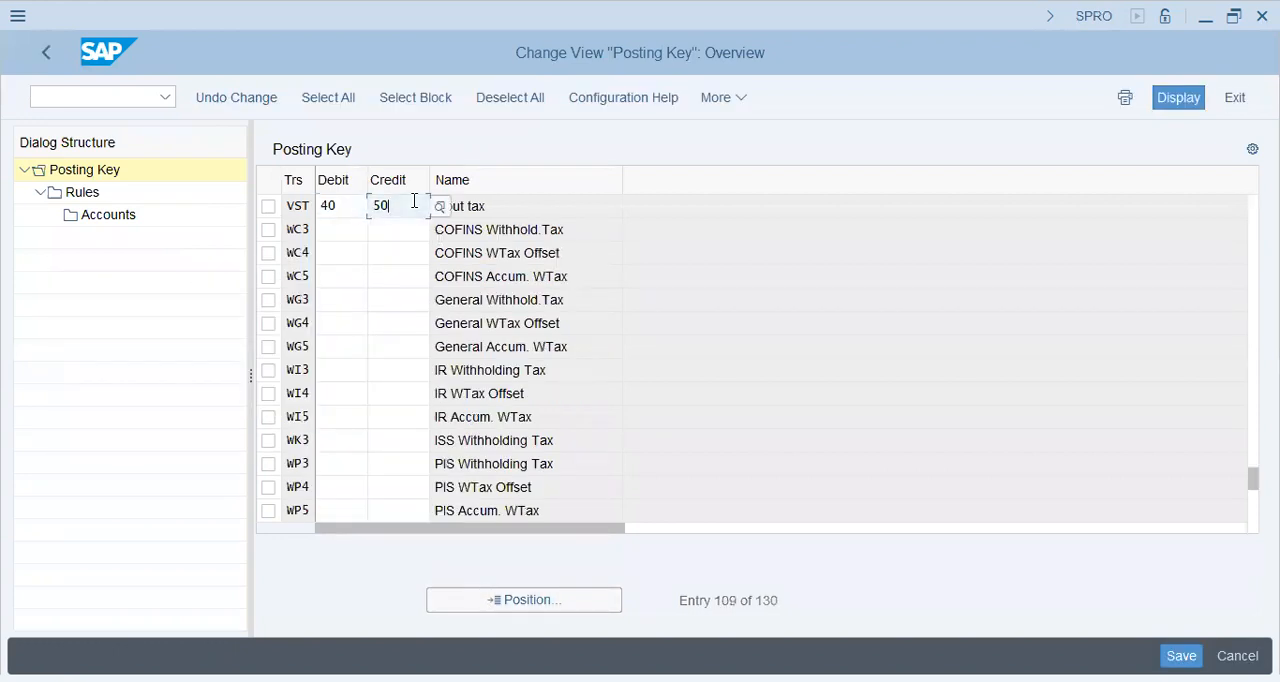
left_click(332, 205)
left_click(396, 204)
left_click(268, 207)
left_click(95, 198)
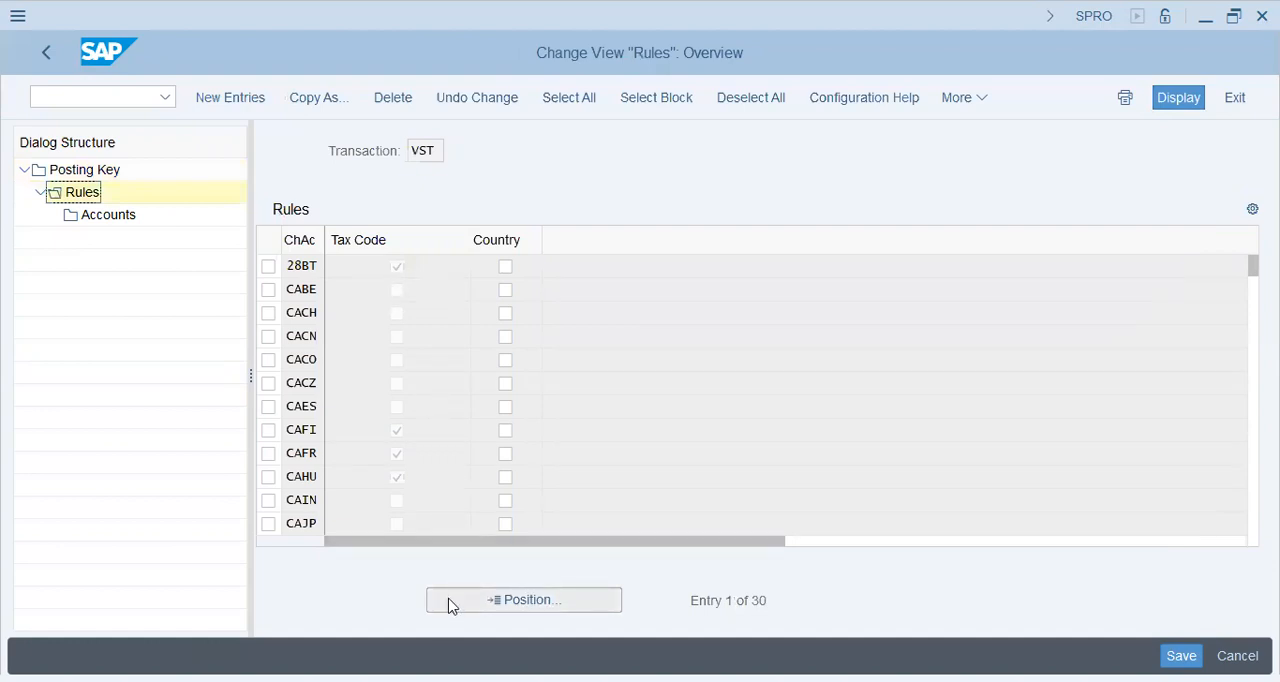
Search the VST rules for chart of accounts V19 and select the Country option for chart WEG
left_click_drag(322, 241, 362, 241)
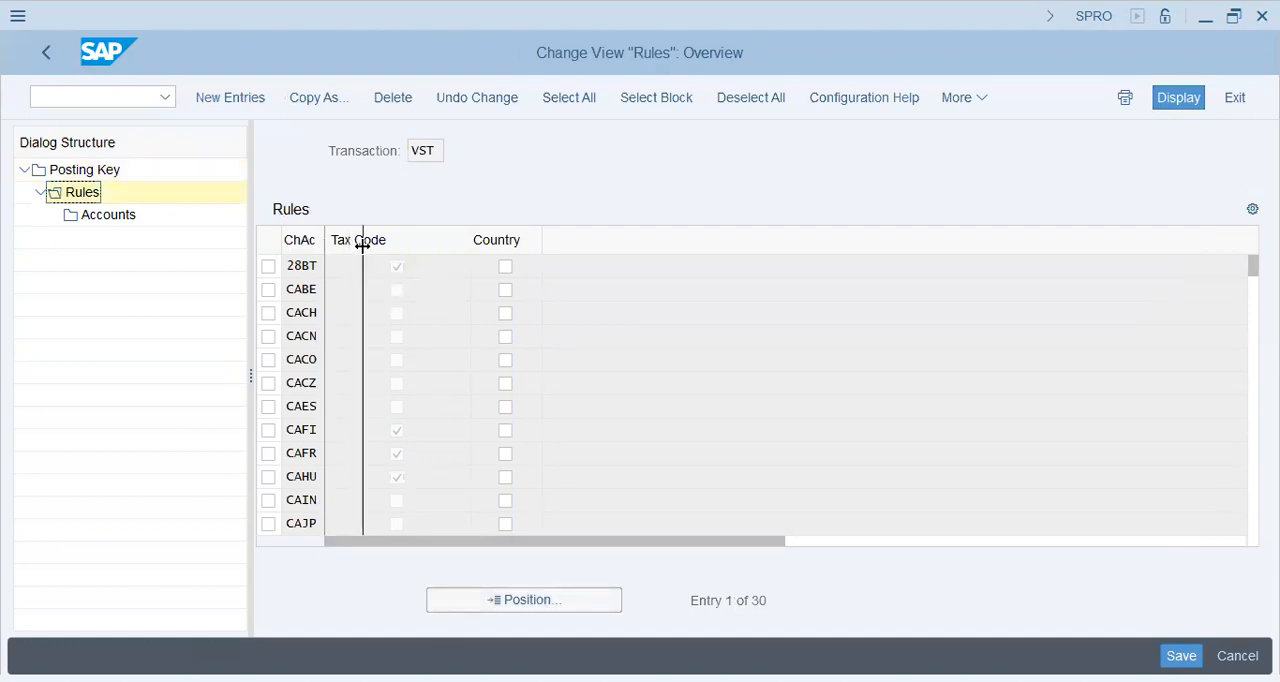
left_click(475, 600)
type("v19")
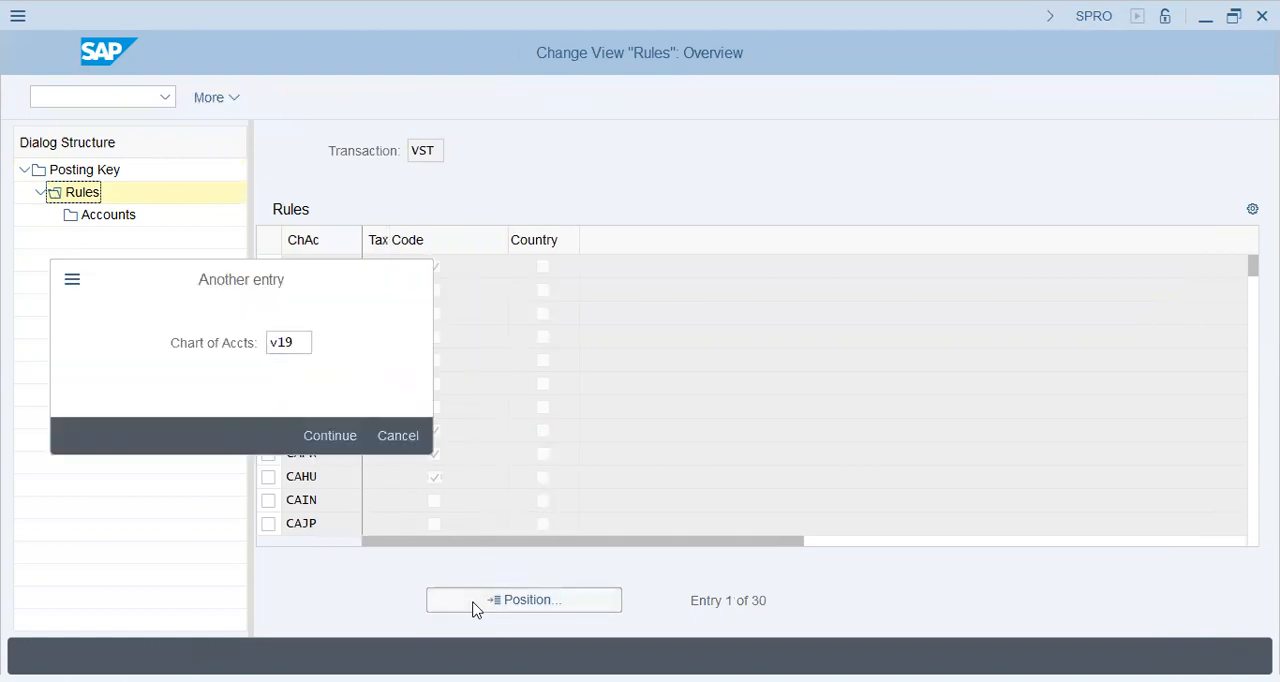
key("Return")
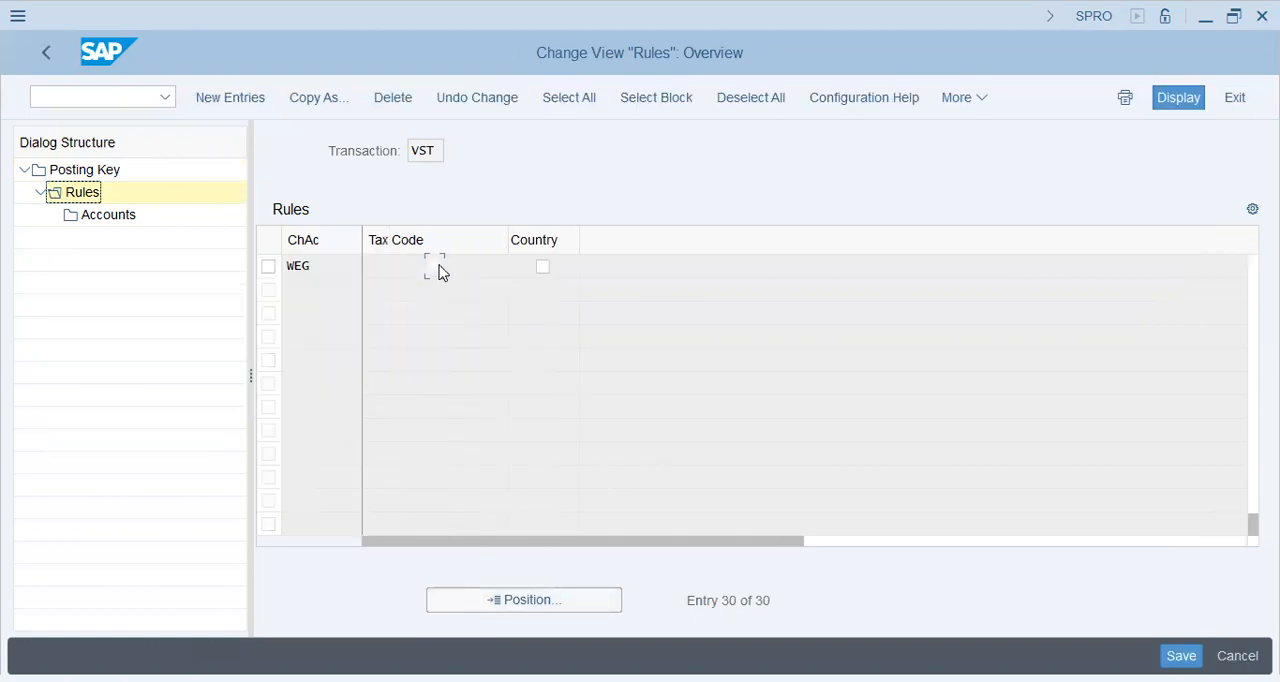
left_click(536, 262)
left_click(513, 601)
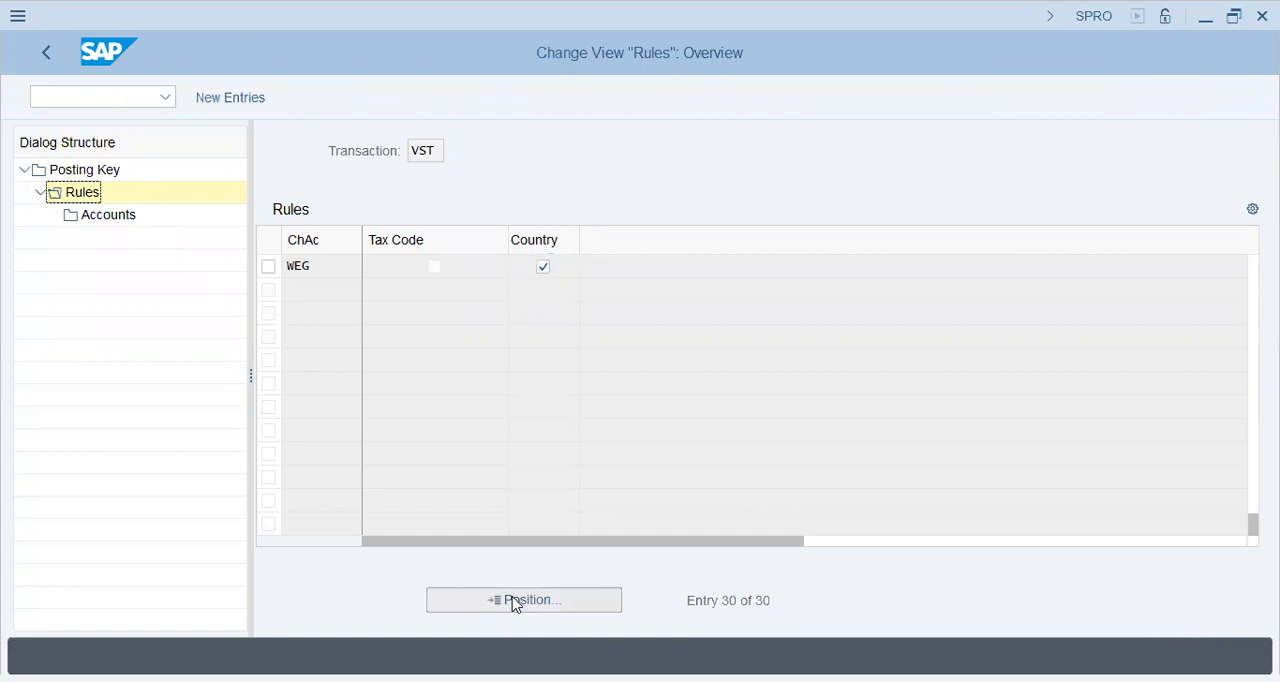
type("v19")
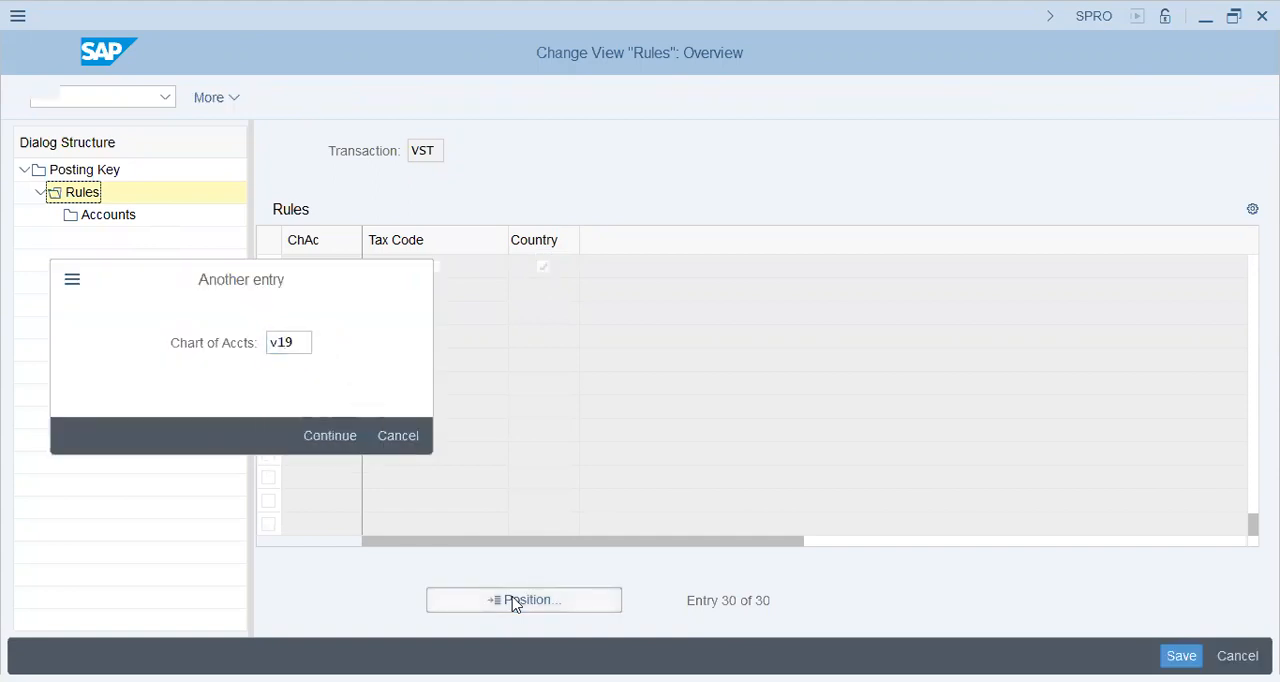
key("Return")
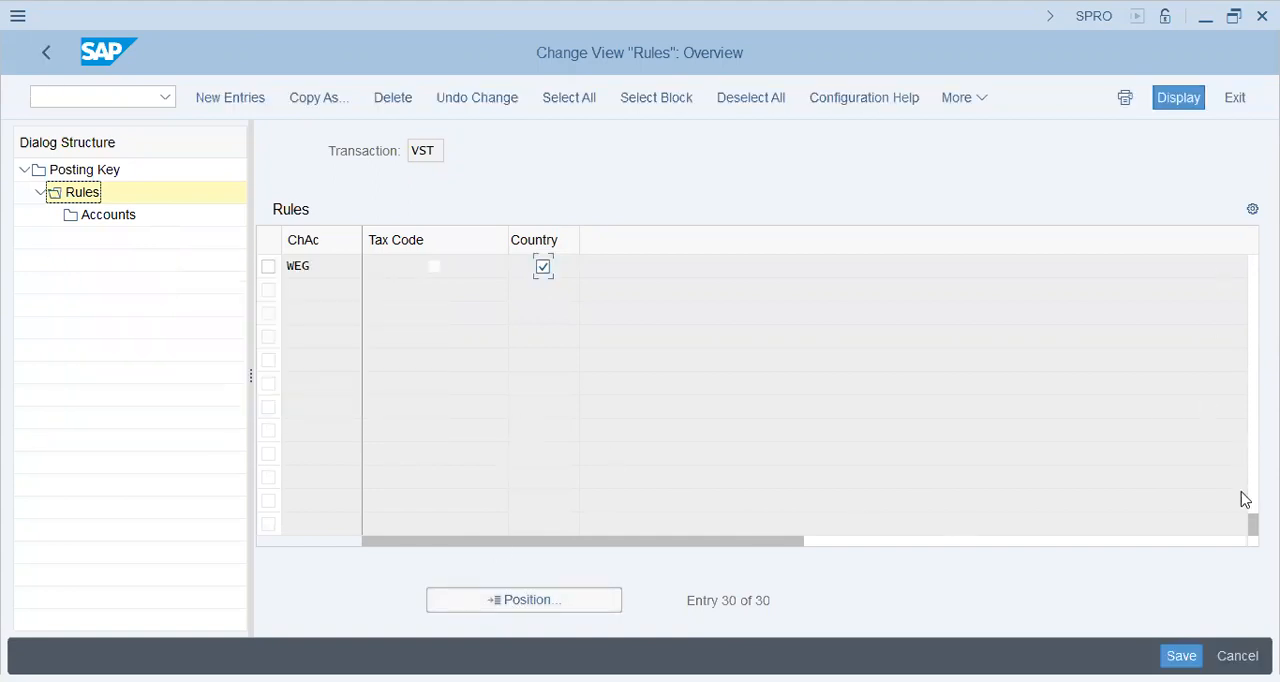
Look through the VST rules list for the chart of accounts and exit to the IMG without saving the changes
left_click_drag(1253, 525, 1253, 519)
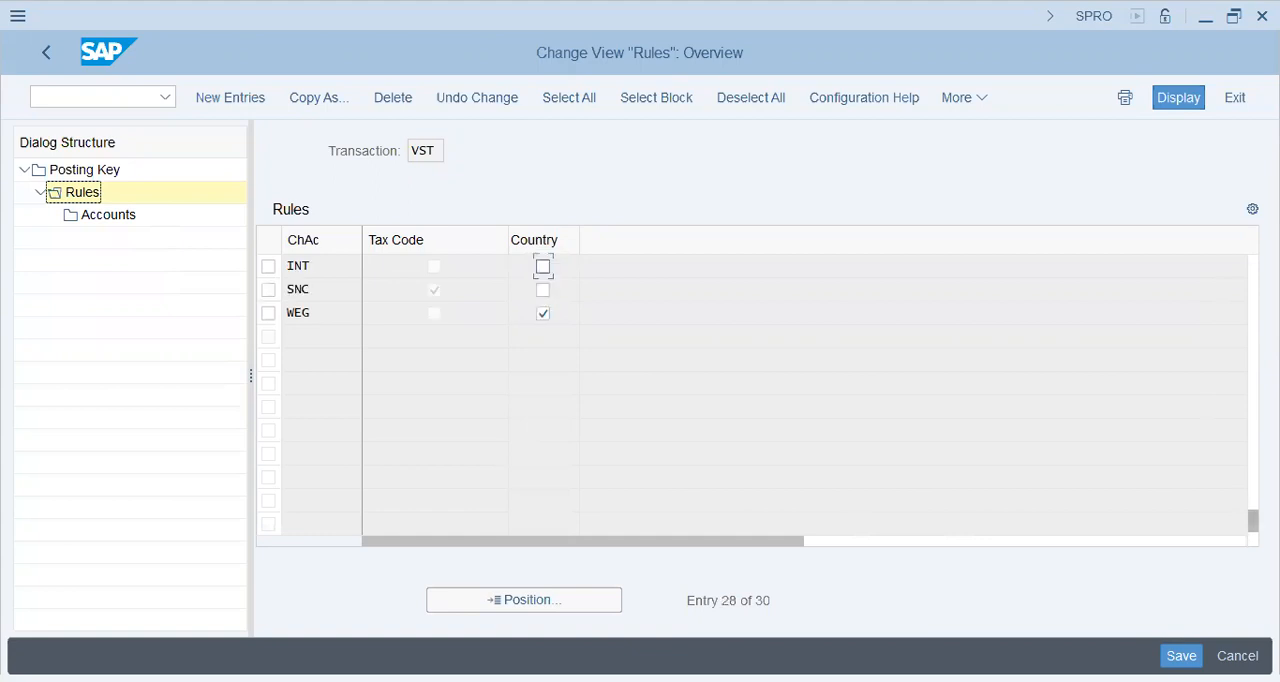
scroll(757, 395, "up", 4)
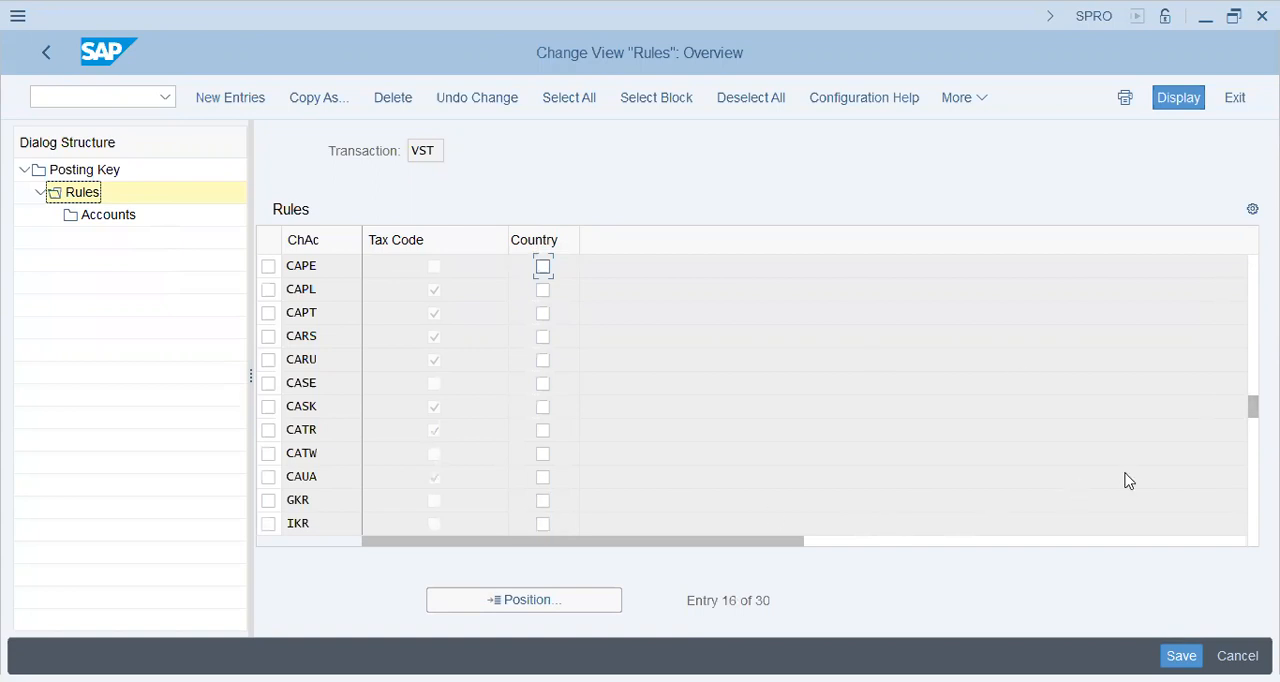
left_click_drag(1253, 407, 1253, 502)
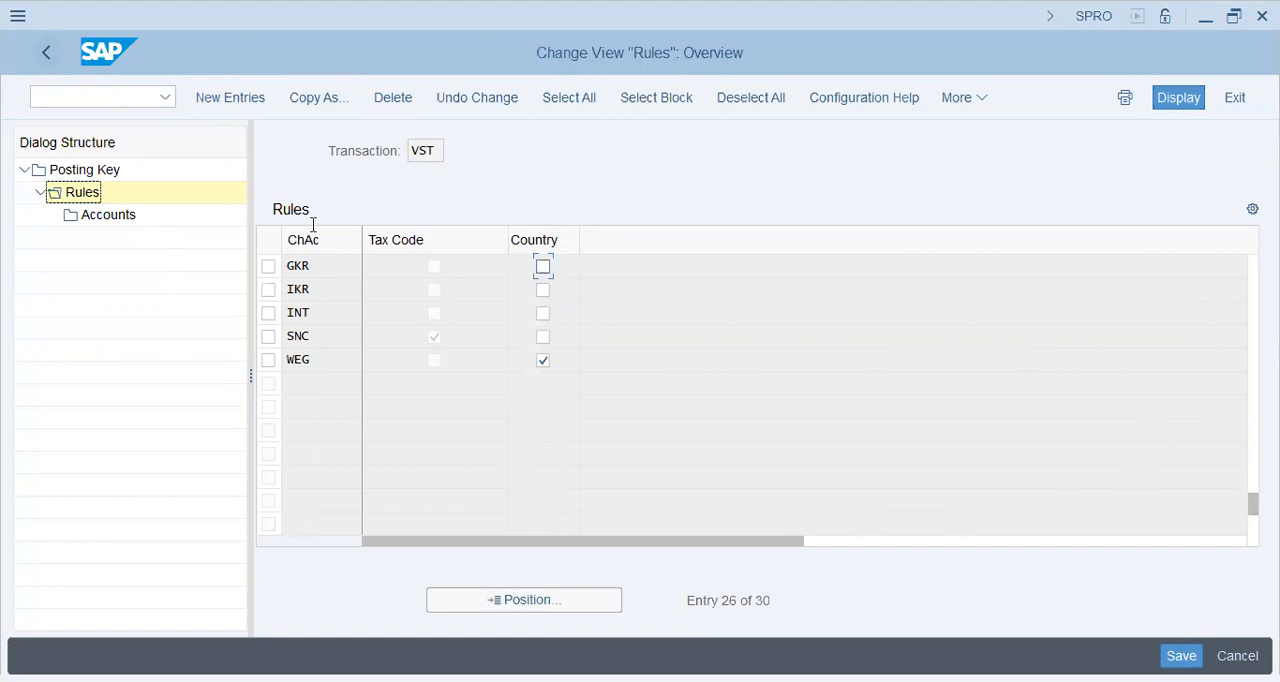
key("F3")
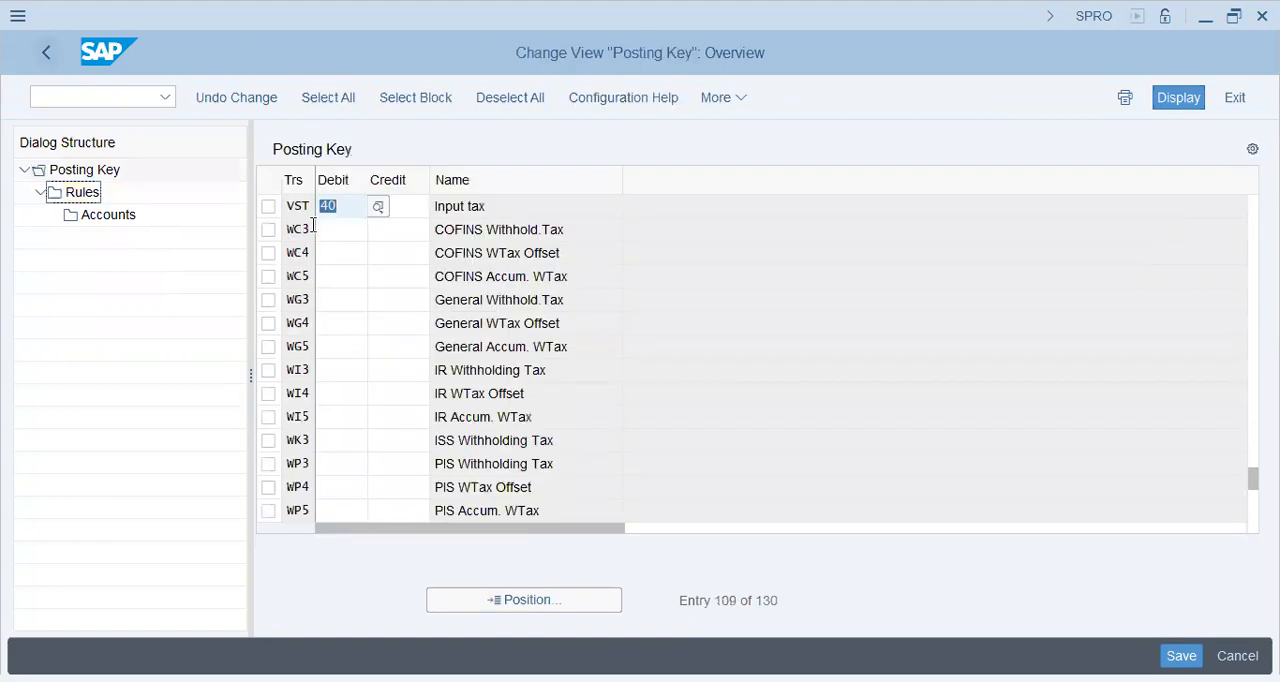
key("F3")
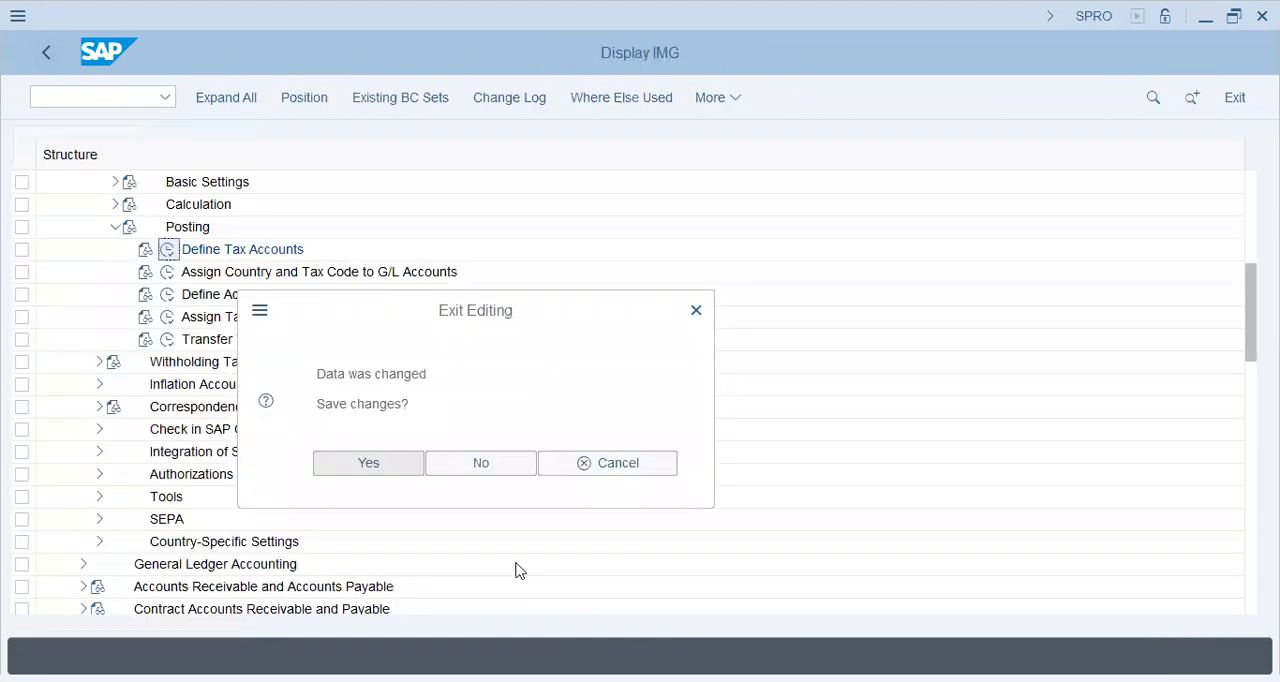
left_click(475, 457)
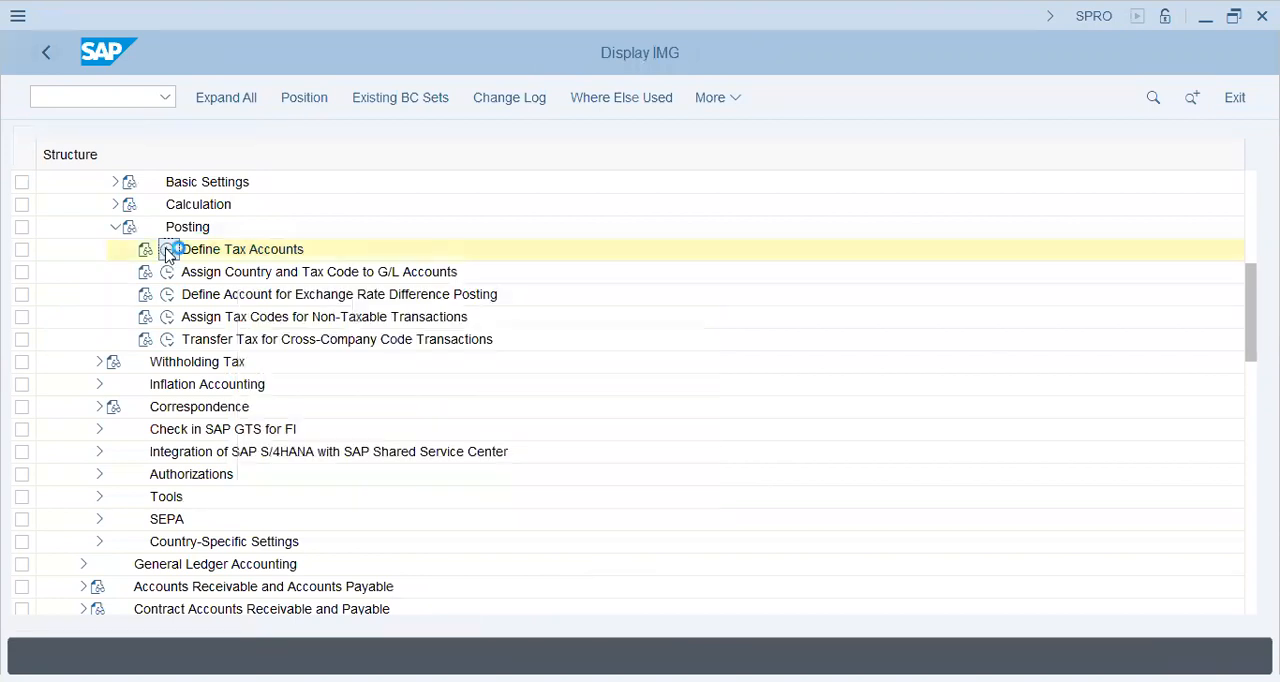
Reopen Define Tax Accounts and position the posting key list at transaction VST
left_click(167, 252)
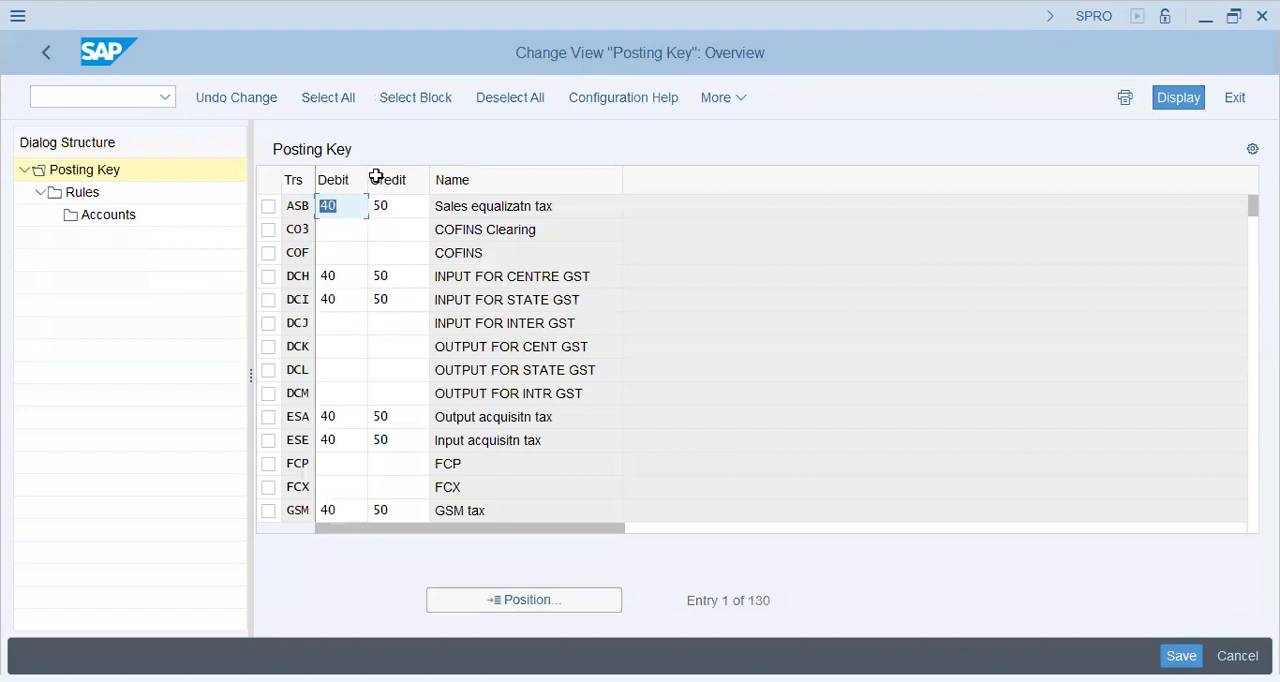
left_click(473, 601)
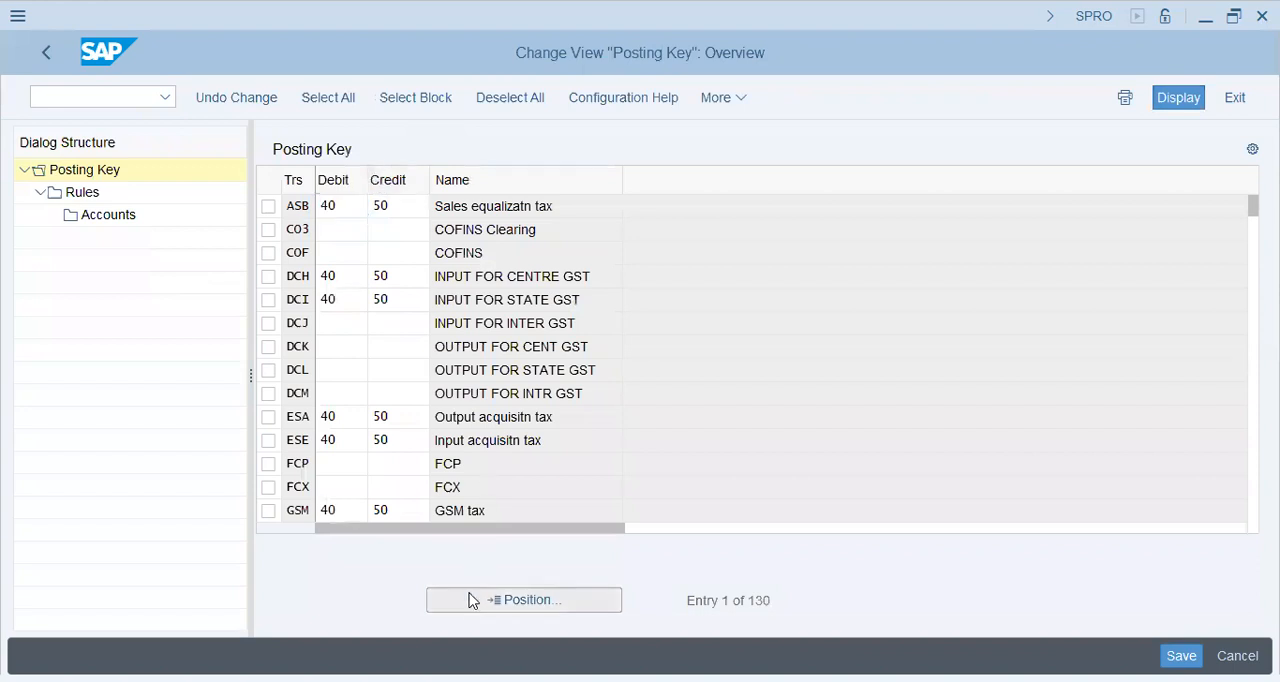
key("Return")
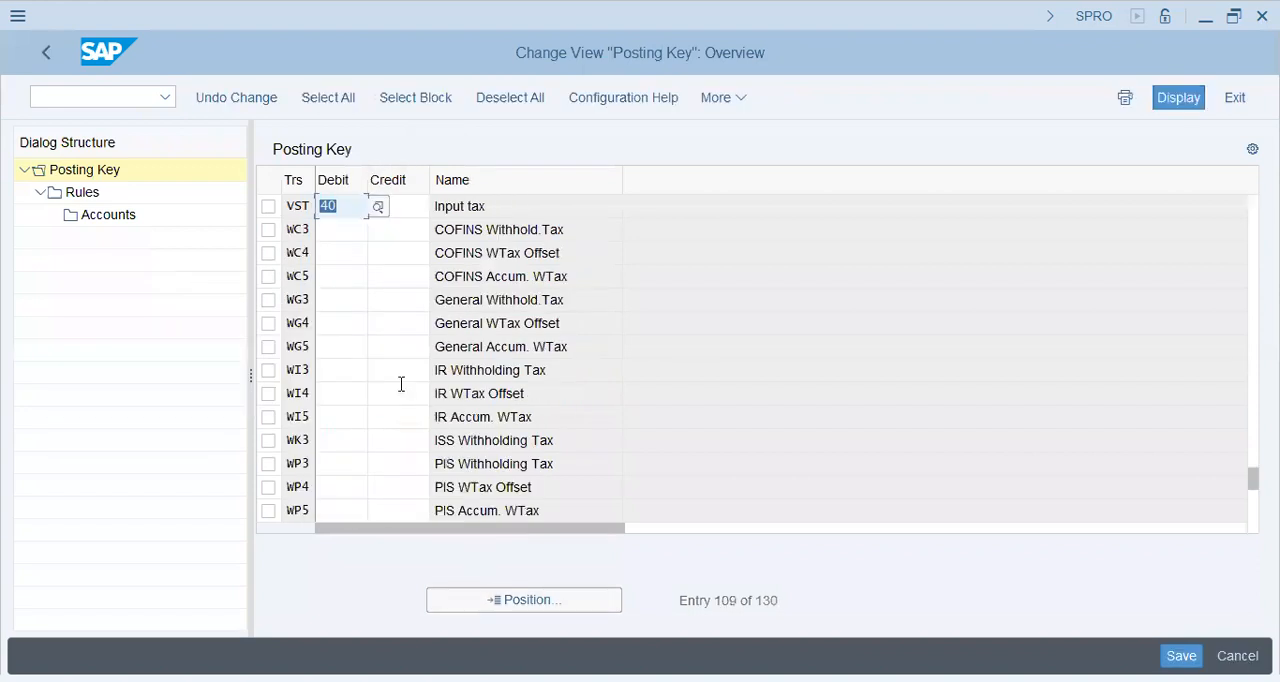
Create a new rule for transaction VST with chart of accounts V19, enabling both Tax Code and Country
left_click(268, 206)
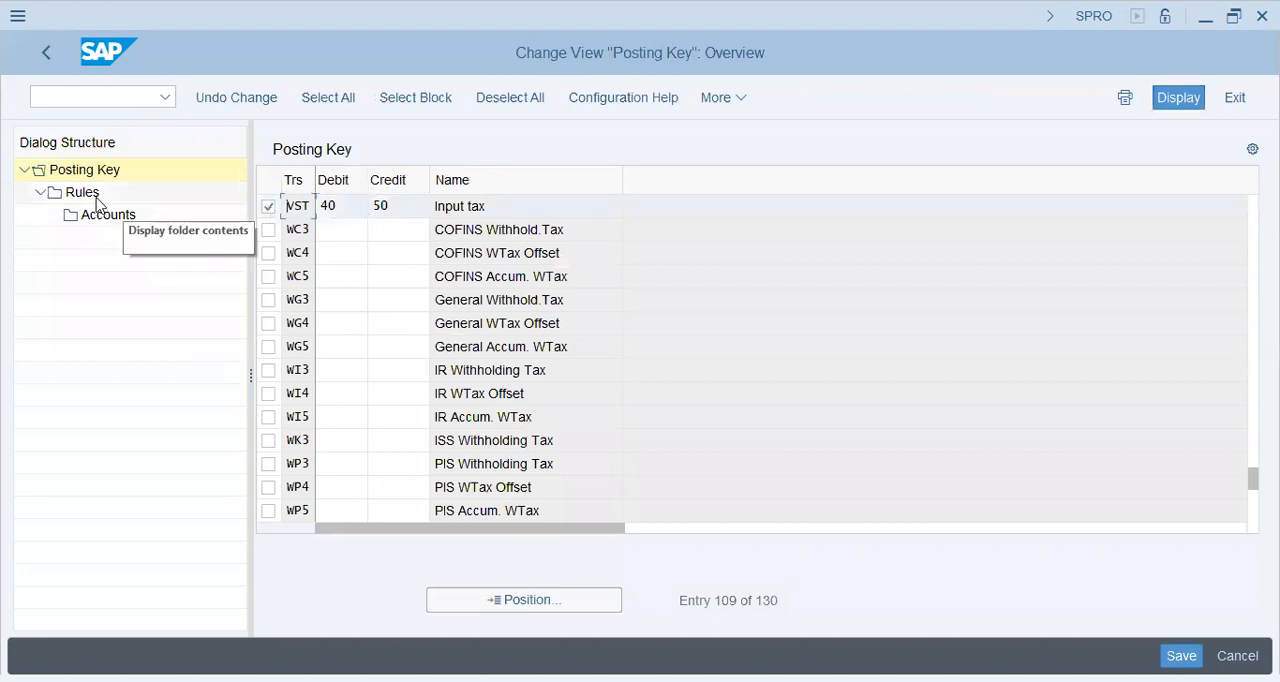
left_click(100, 192)
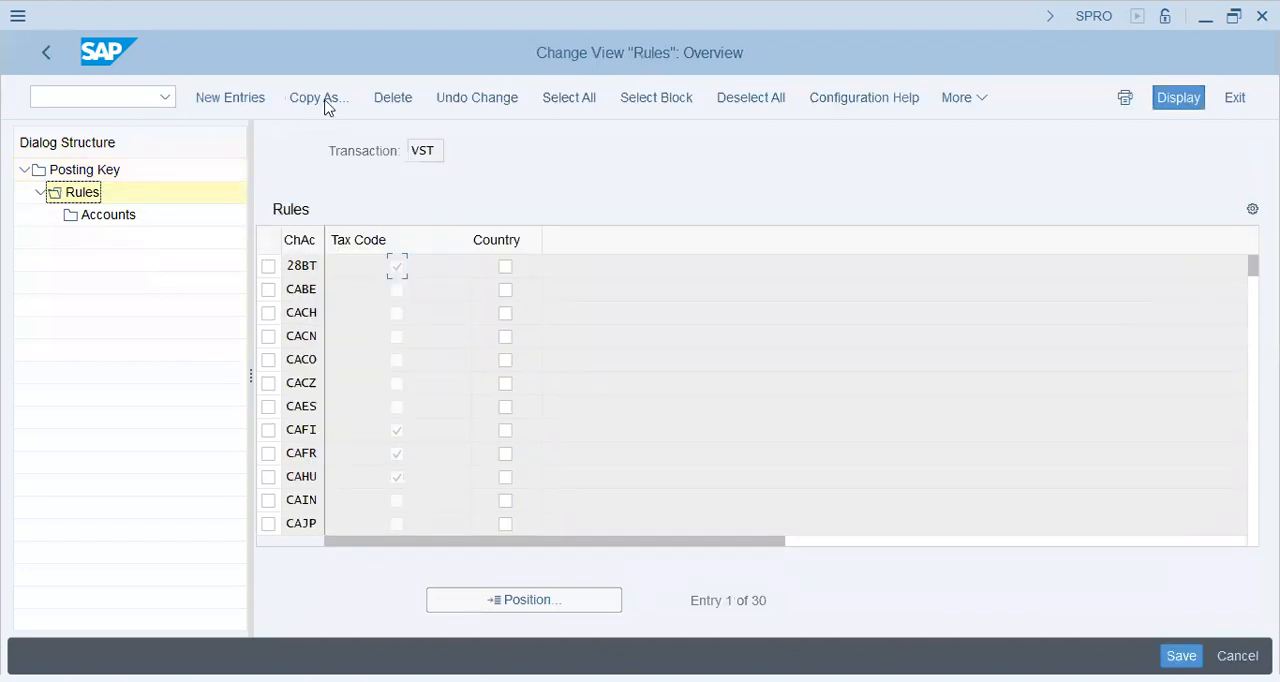
left_click(220, 100)
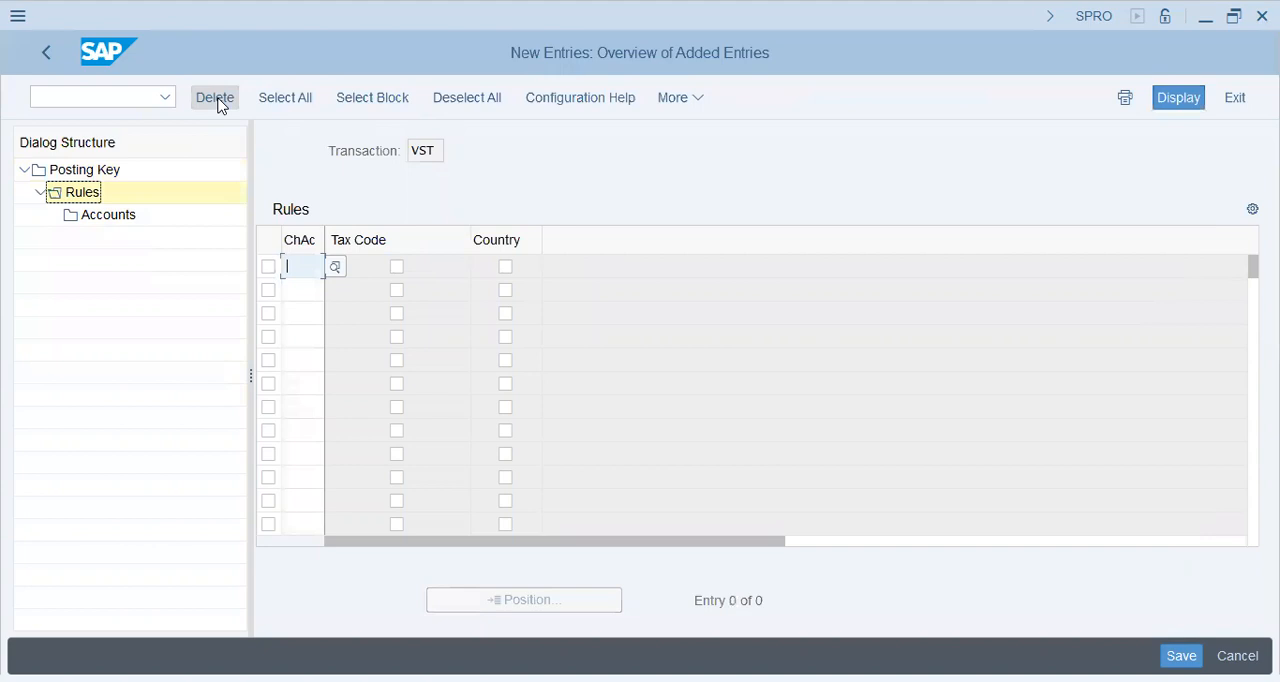
type("v")
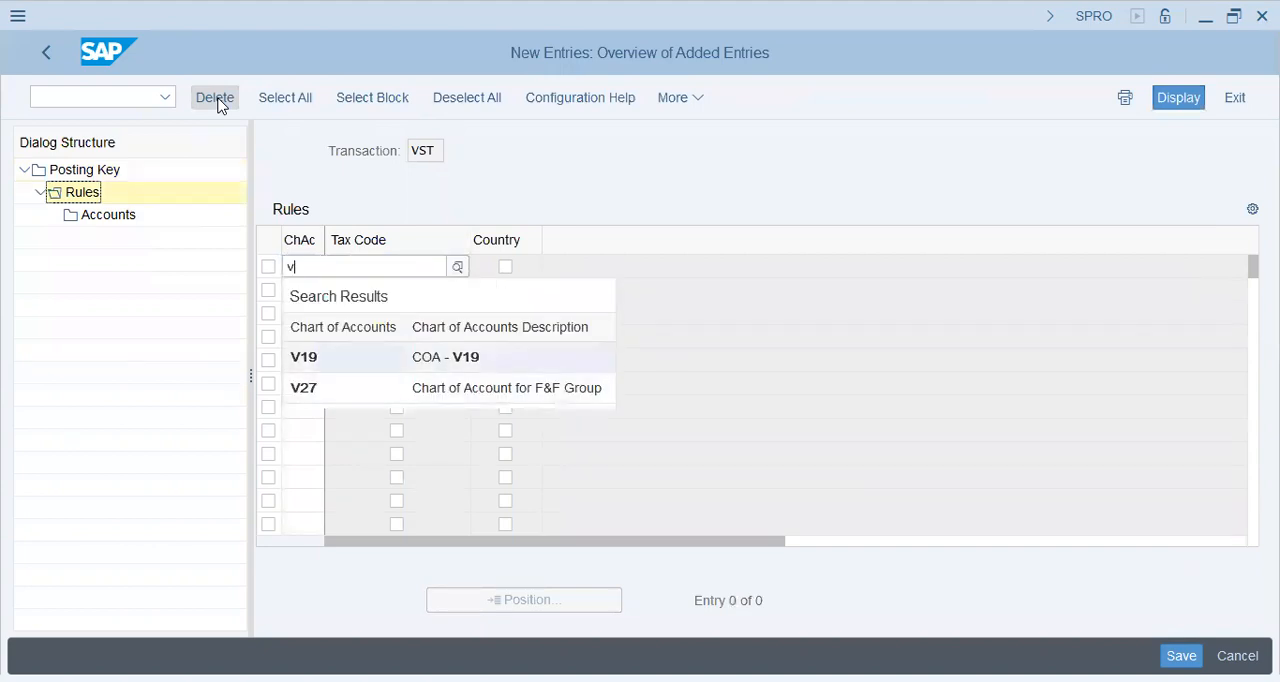
type("19")
left_click(397, 268)
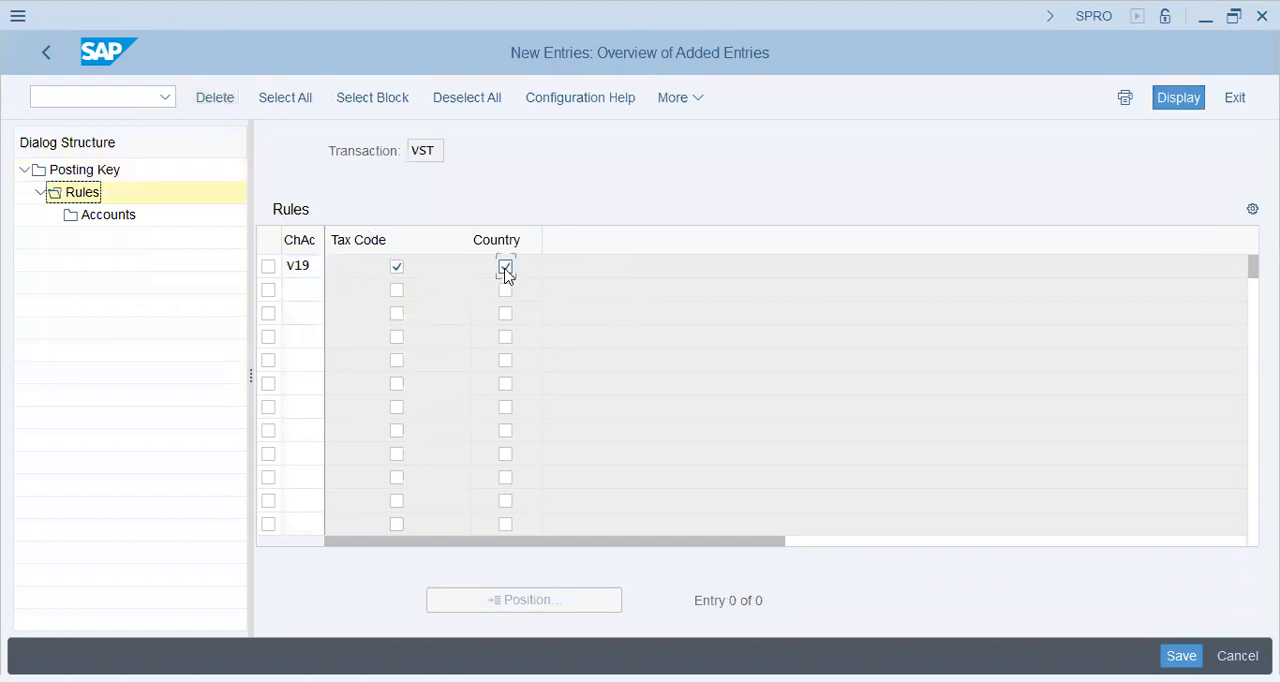
Add a new account entry under the V19 rule for tax code FA and country PK
left_click(268, 268)
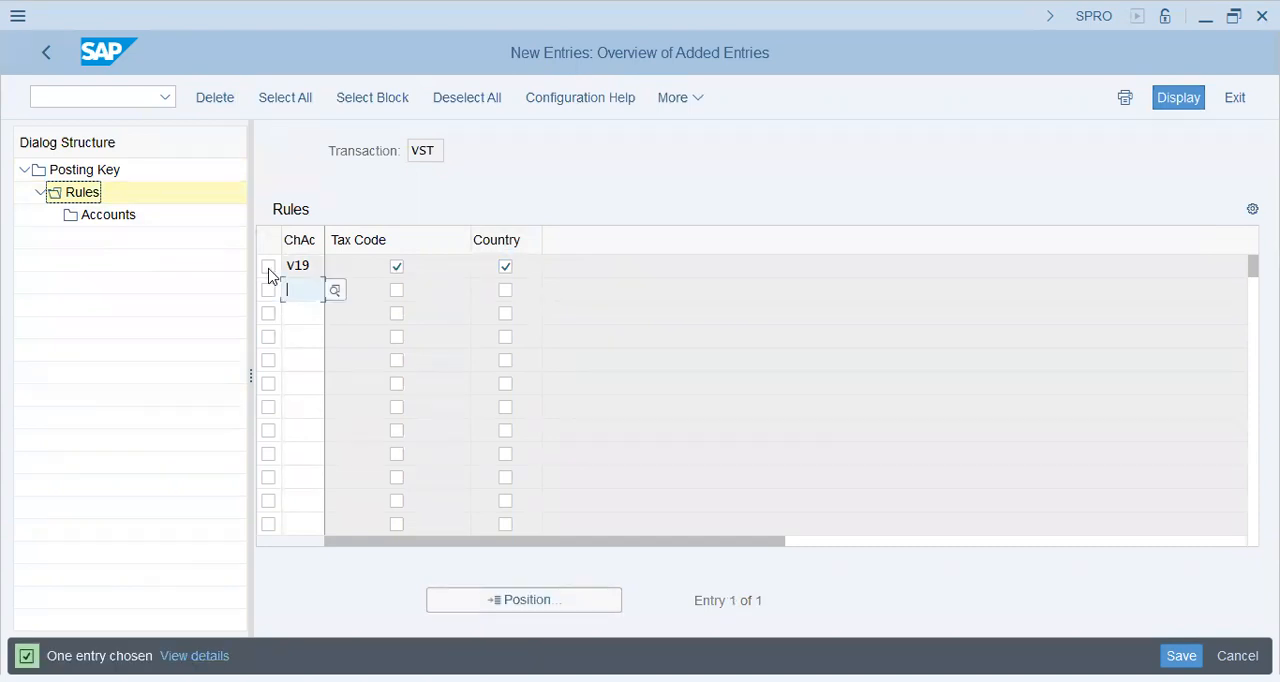
double_click(118, 215)
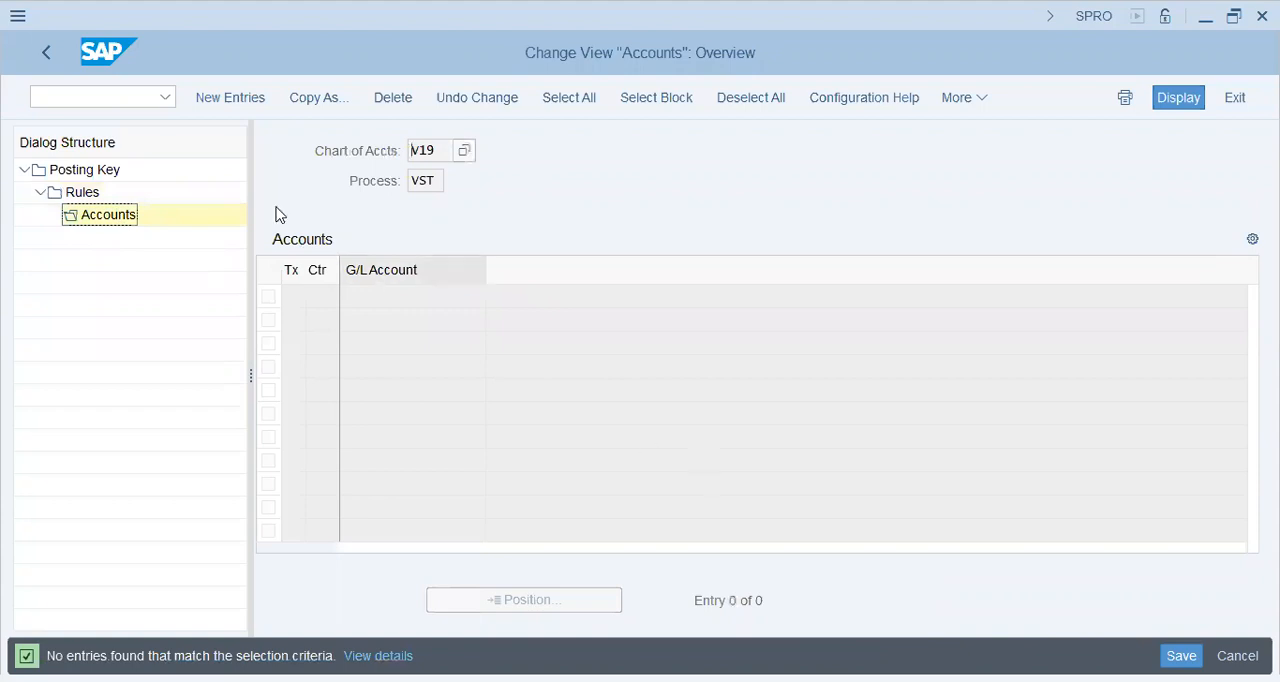
left_click(230, 98)
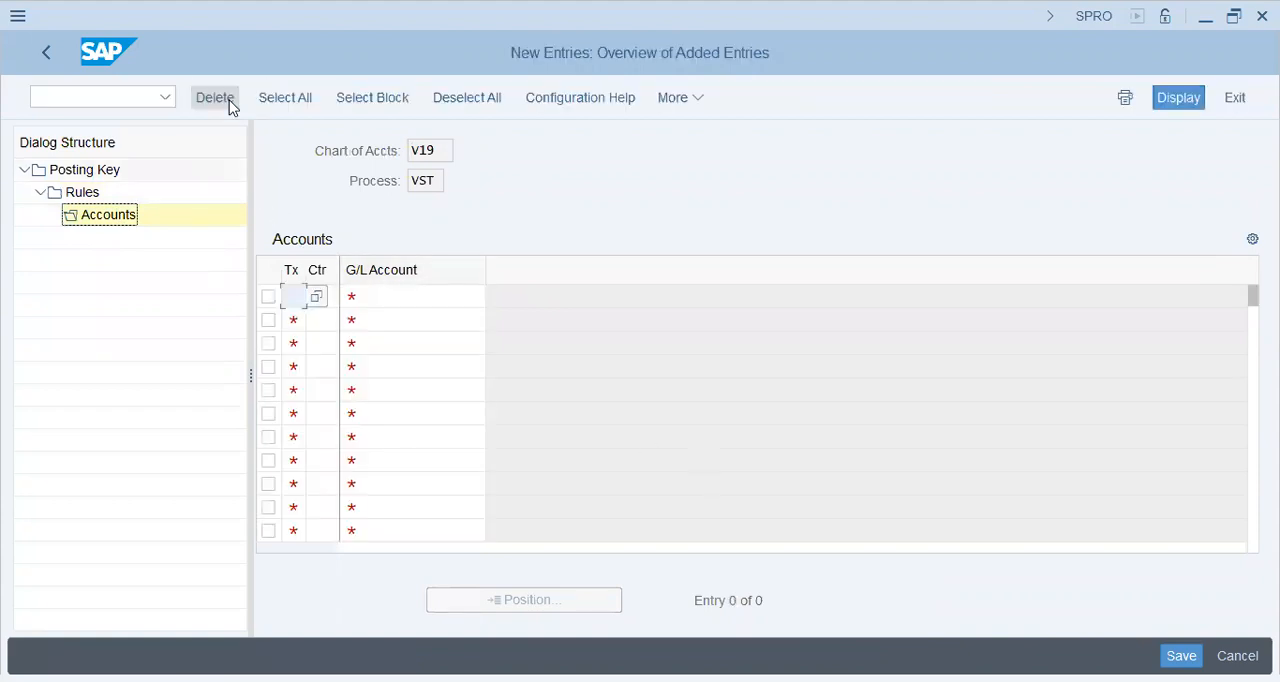
type("fa")
type("pk")
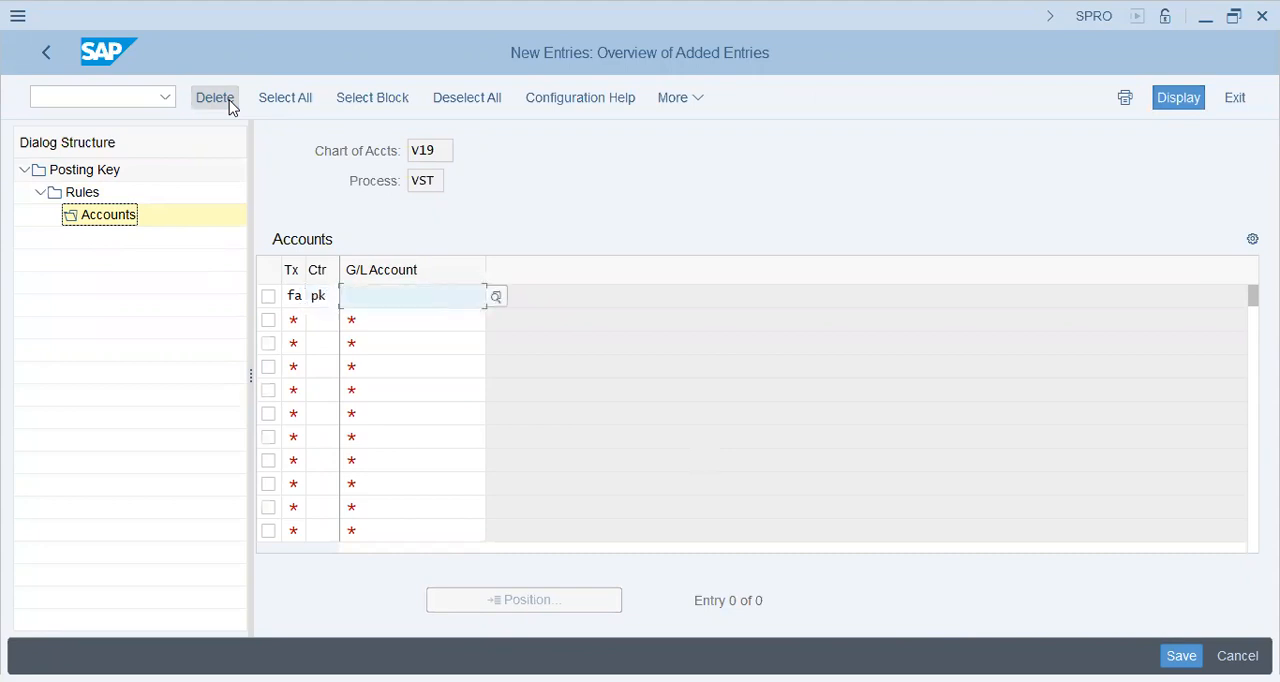
Search G/L accounts matching *tax* in company code V19, assign Sales Tax account 40100 to the FA entry, and save
left_click(497, 302)
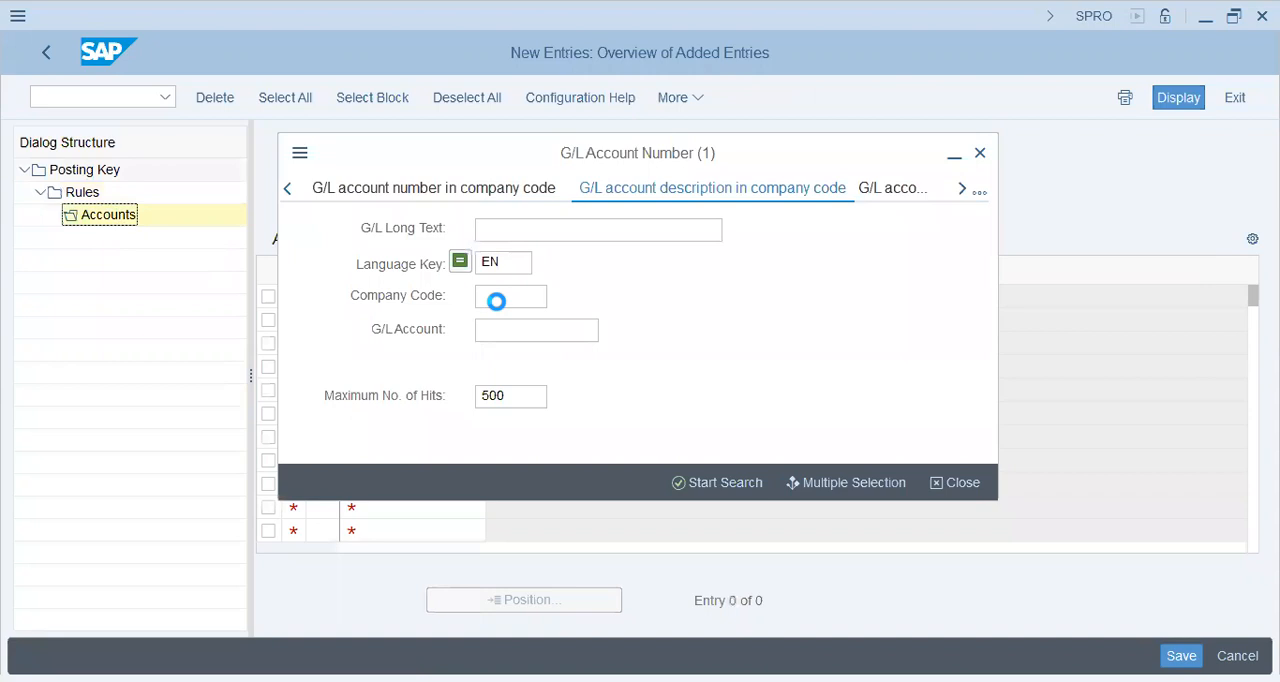
type("*tax*")
key("Return")
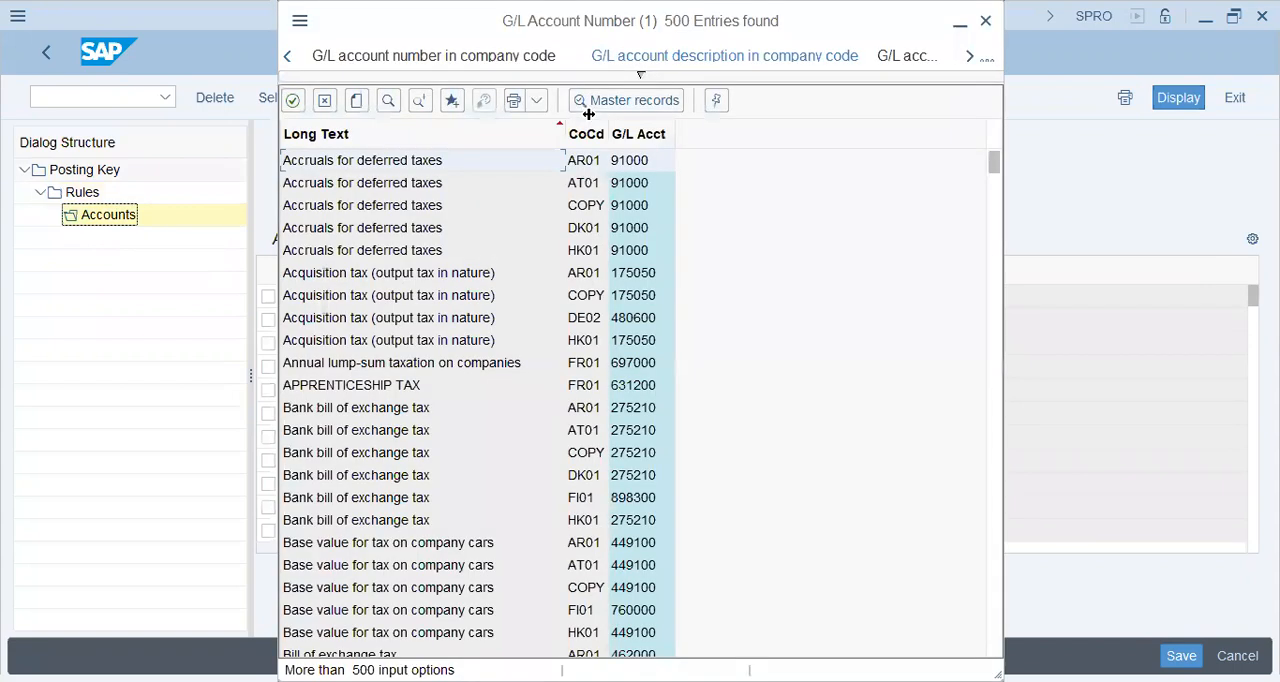
left_click(620, 82)
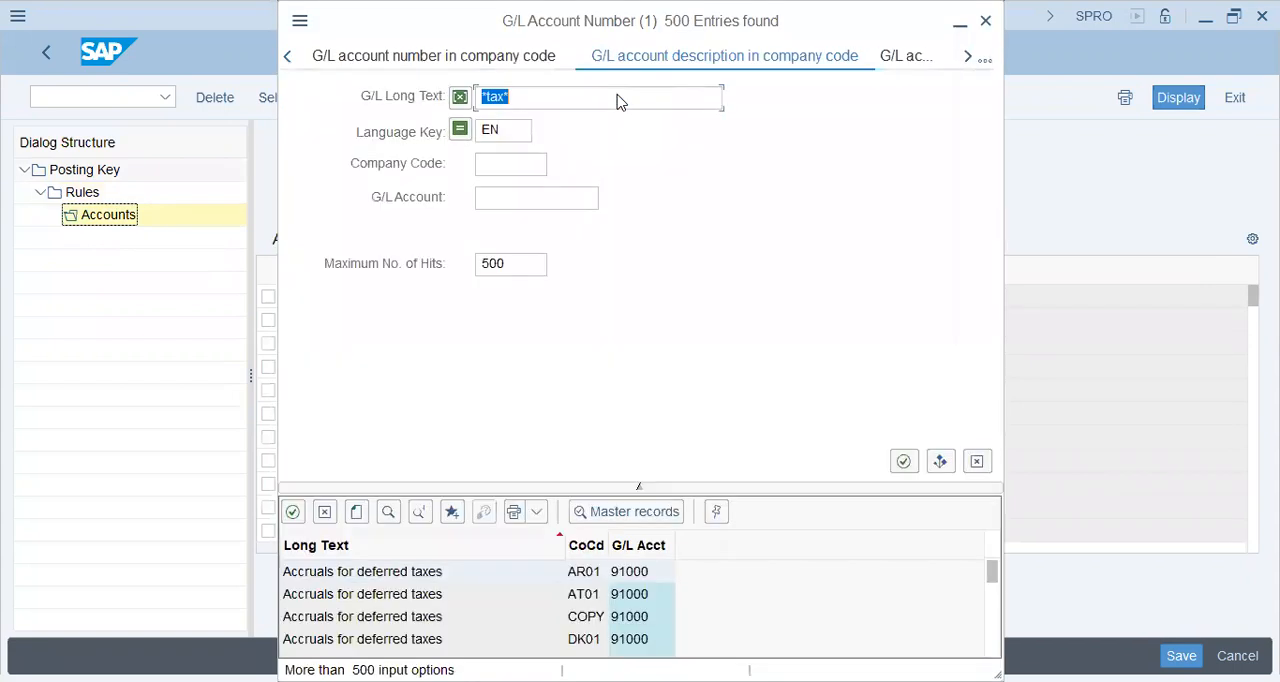
left_click(509, 163)
type("V19")
key("Return")
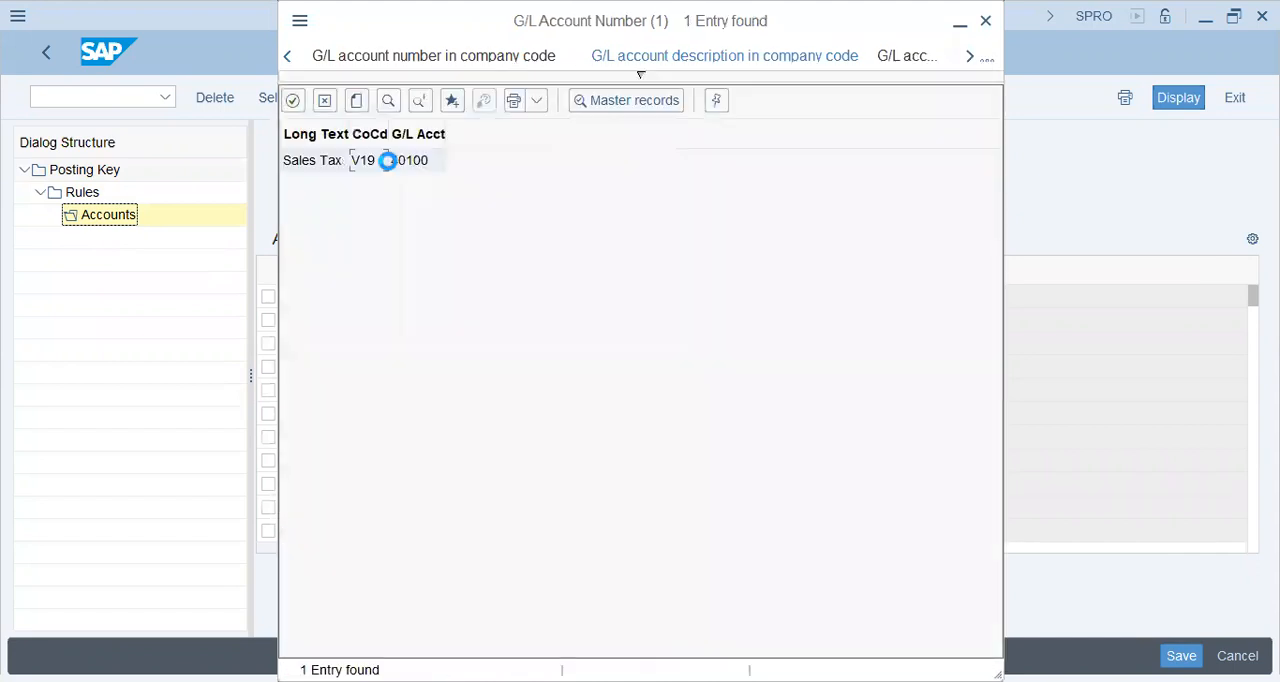
left_click(390, 166)
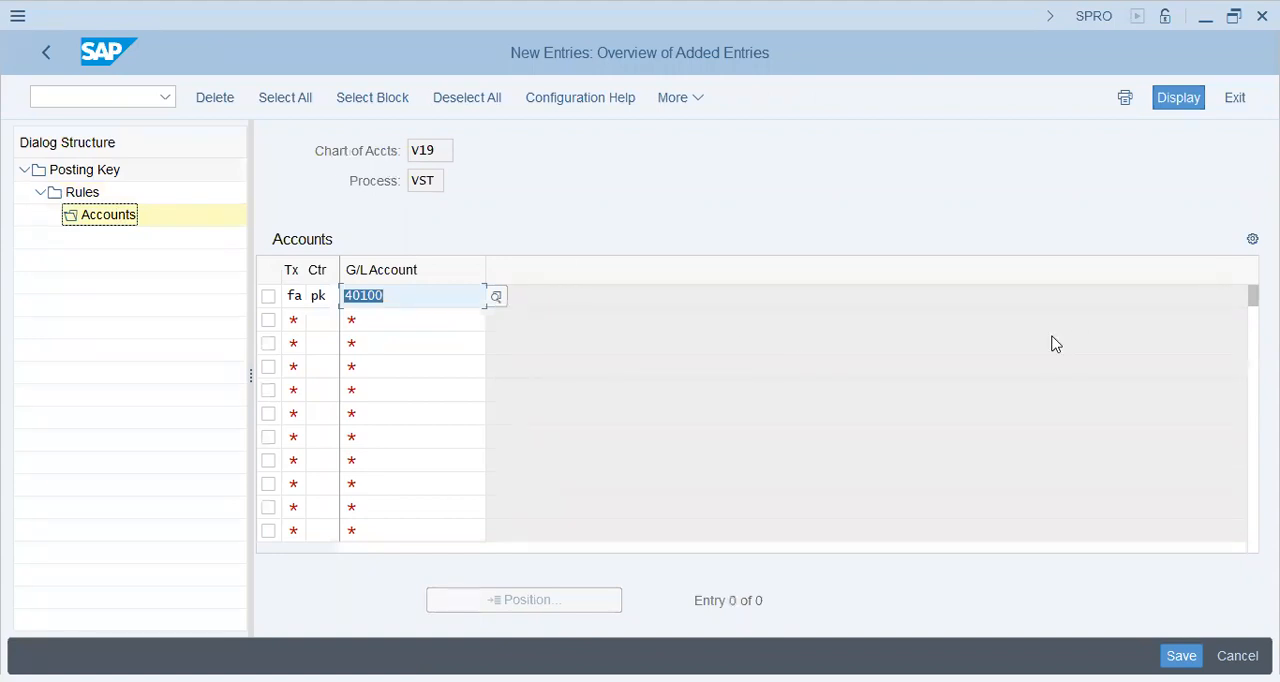
left_click(1181, 655)
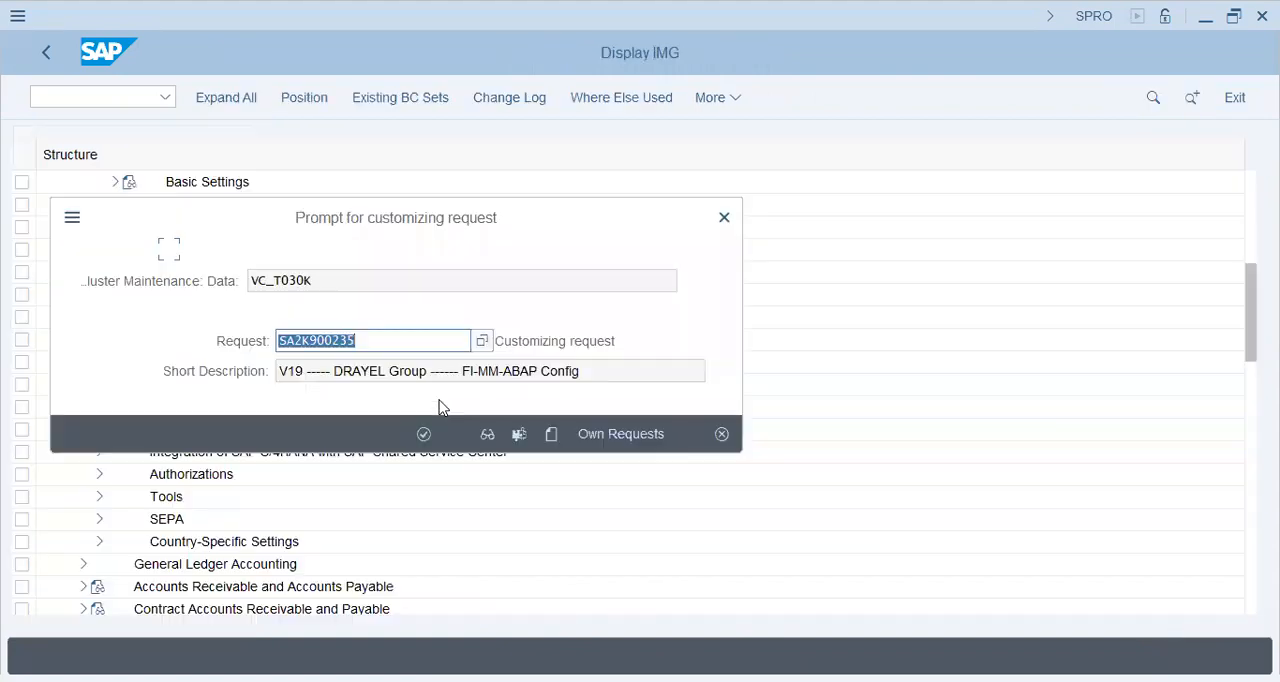
left_click(423, 434)
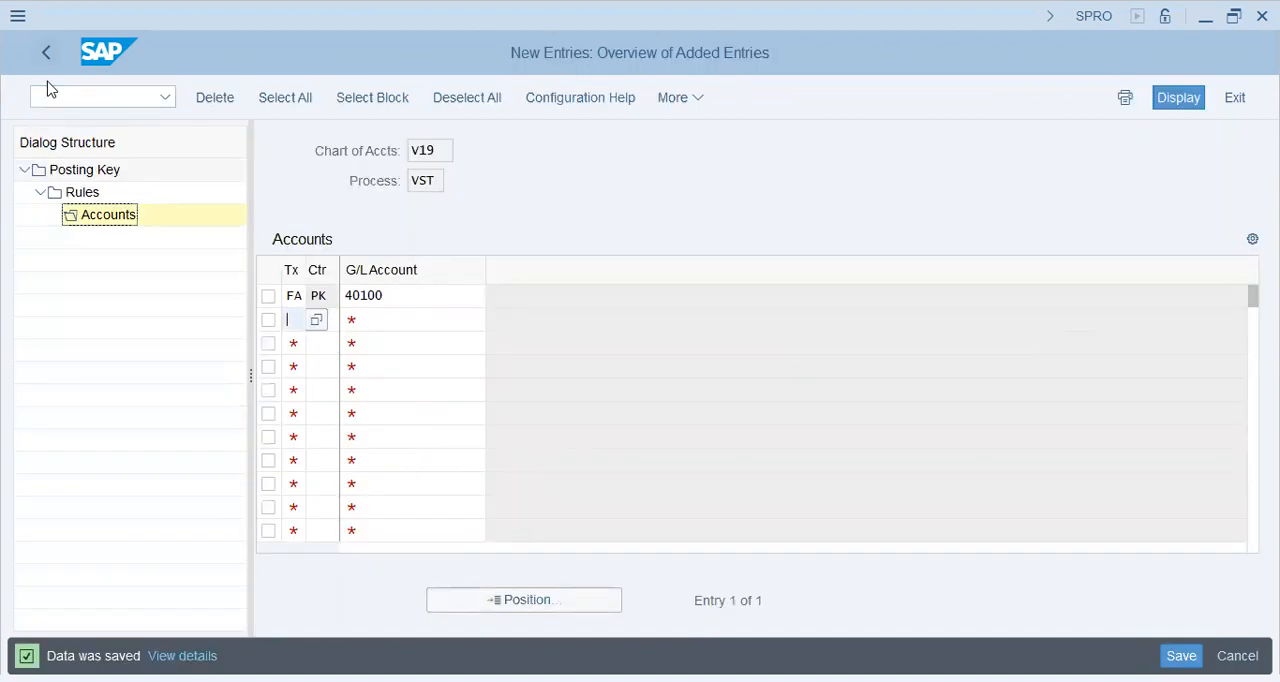
Leave the tax account configuration and the IMG, returning to the SAP Easy Access screen
key("F3")
key("F3")
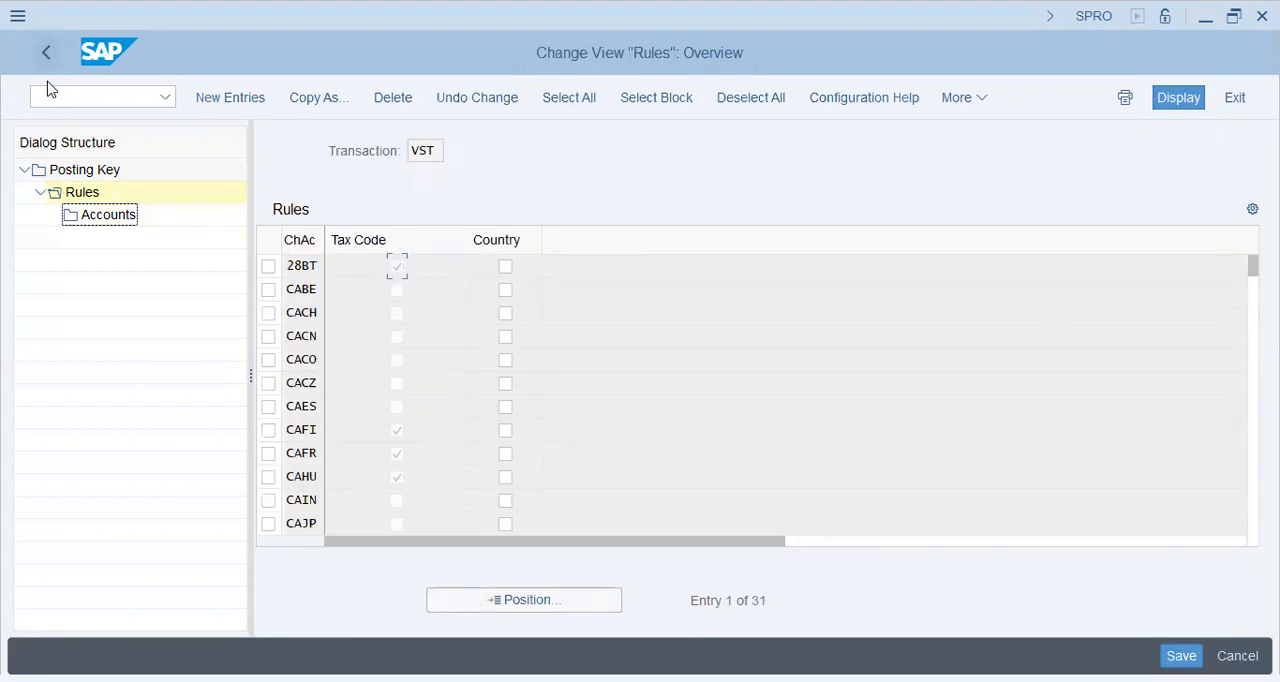
key("F3")
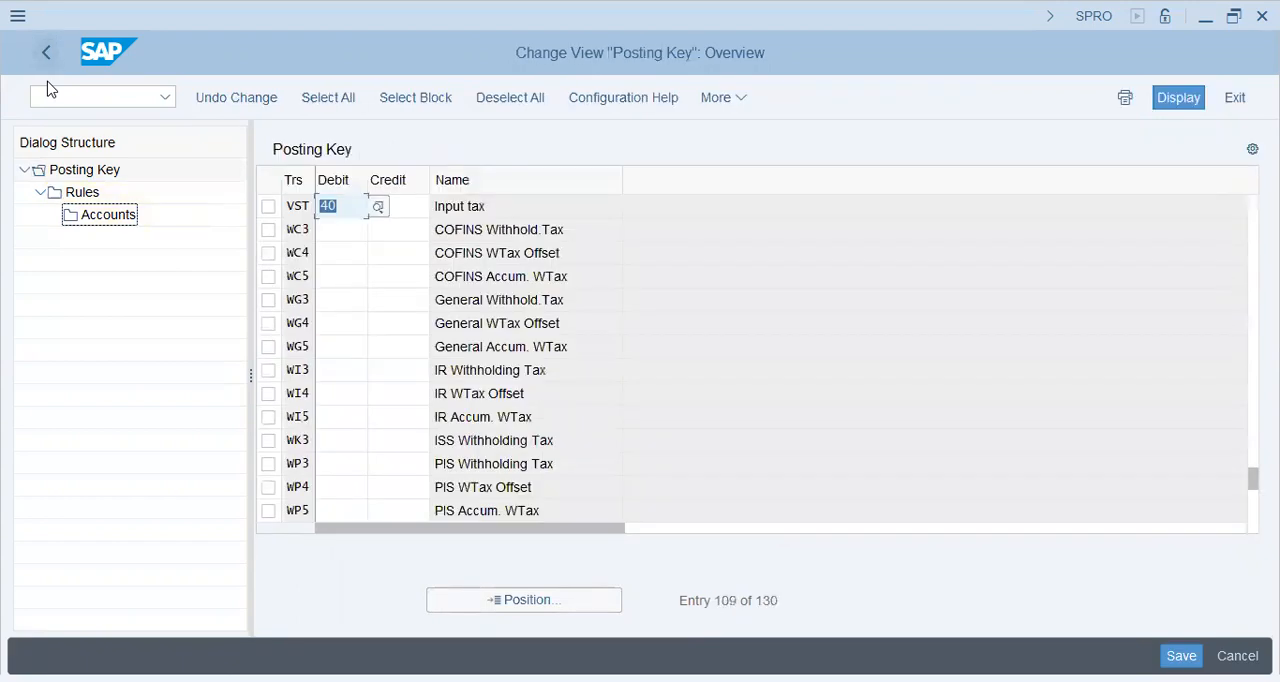
key("F3")
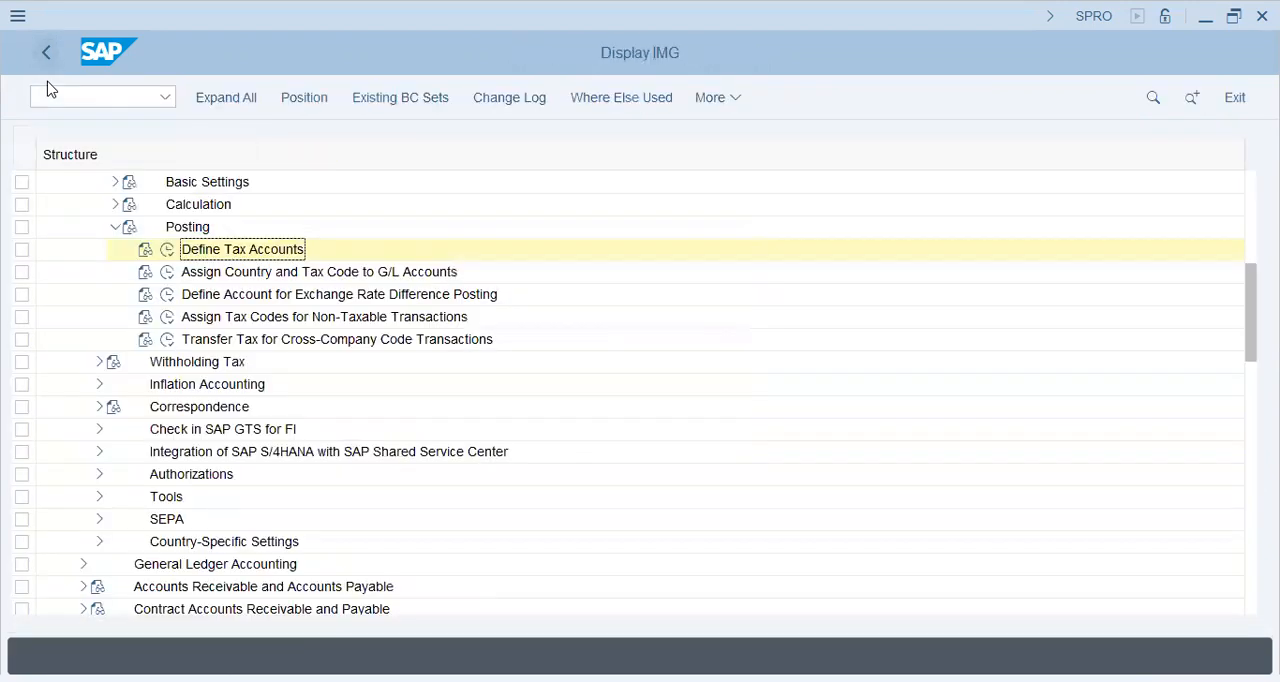
key("F3")
key("F3")
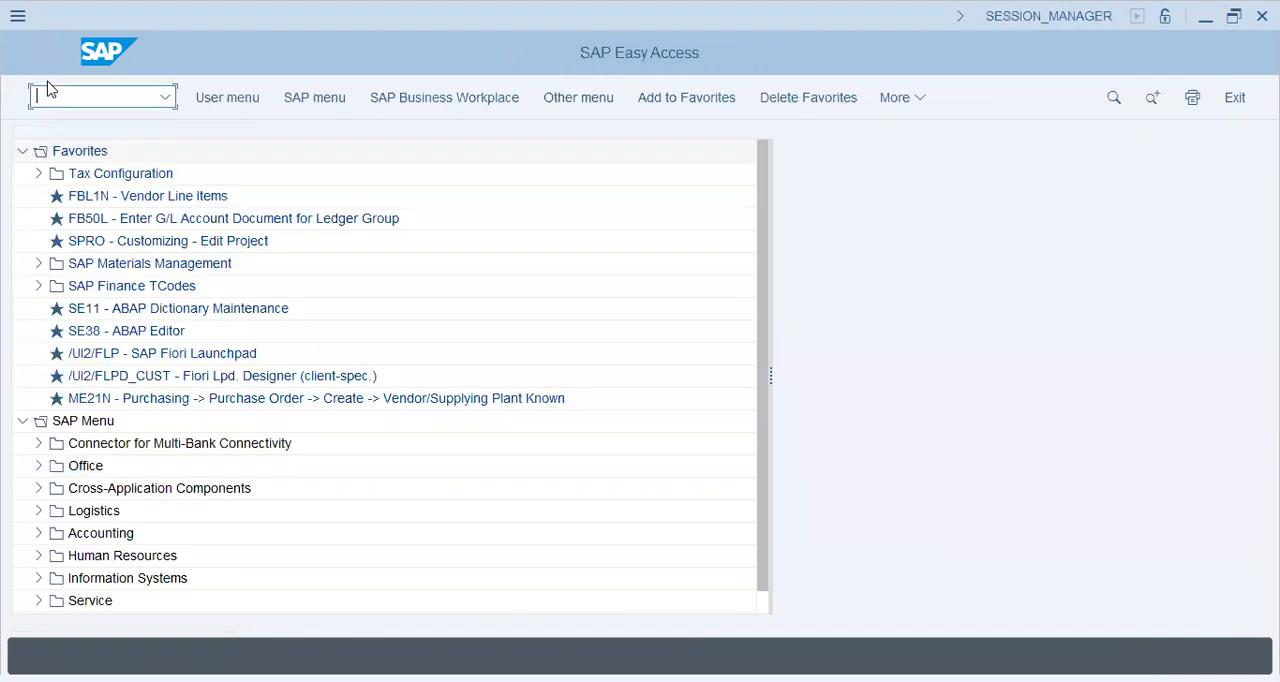